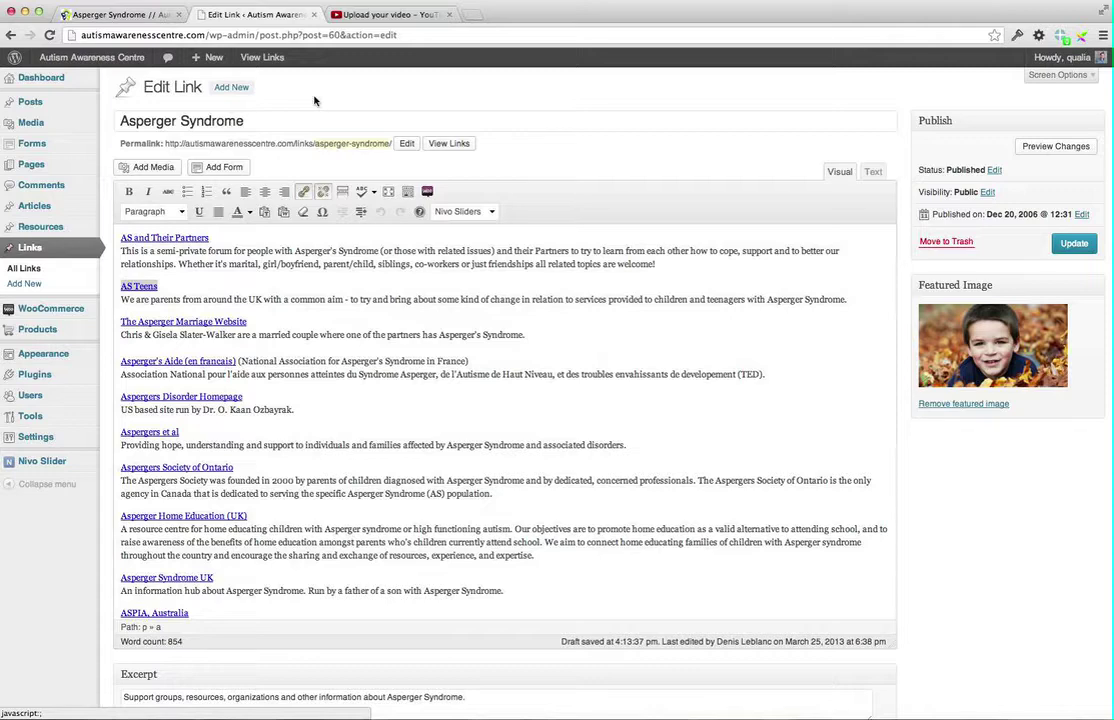
Browse the WooCommerce, Products, Appearance and Tools menus, then go to the Users list
{"action": "scroll", "coordinate": [175, 437], "scroll_direction": "down", "scroll_amount": 1}
{"action": "scroll", "coordinate": [145, 432], "scroll_direction": "up", "scroll_amount": 1}
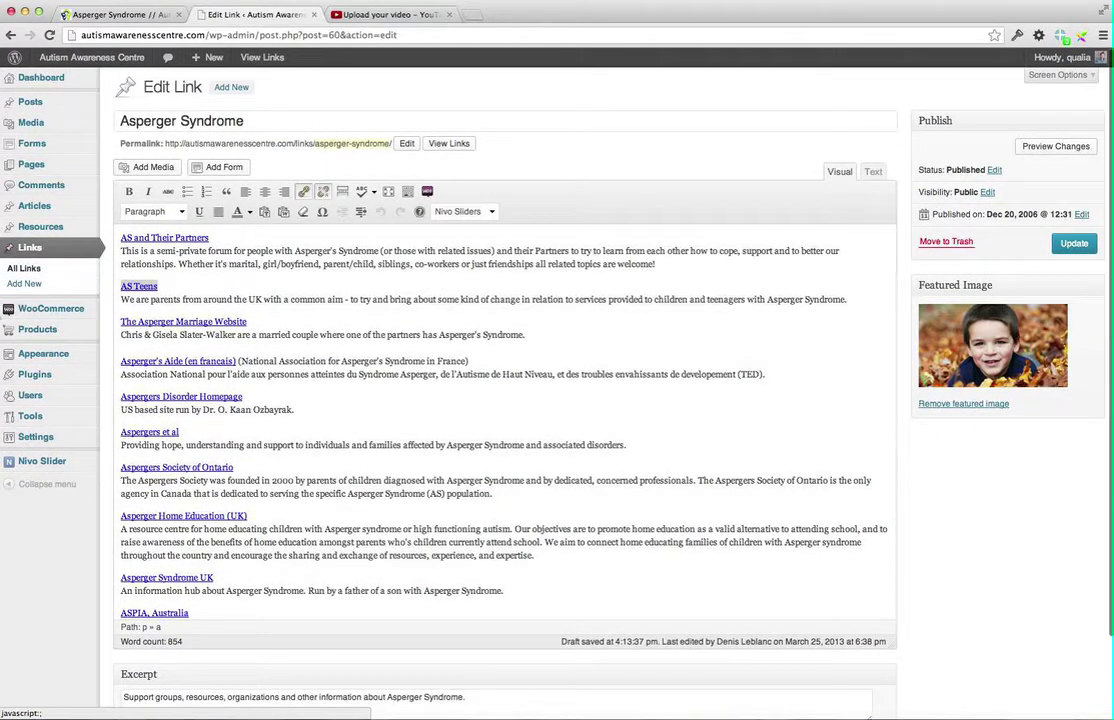
{"action": "mouse_move", "coordinate": [22, 316]}
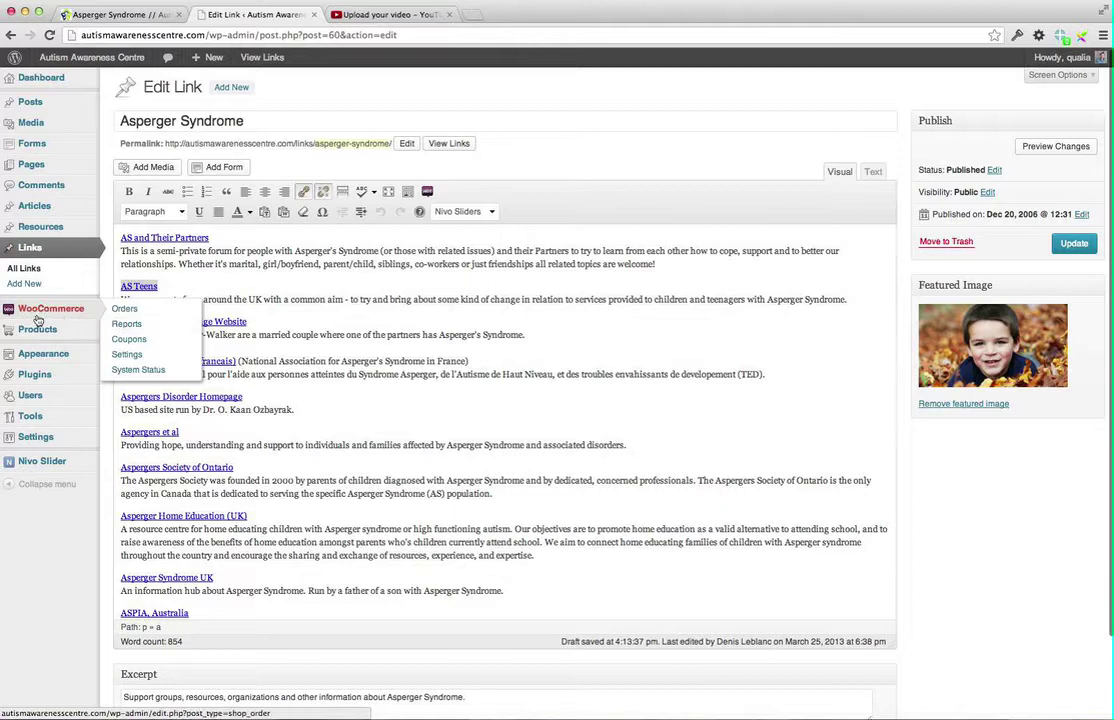
{"action": "mouse_move", "coordinate": [54, 336]}
{"action": "mouse_move", "coordinate": [57, 312]}
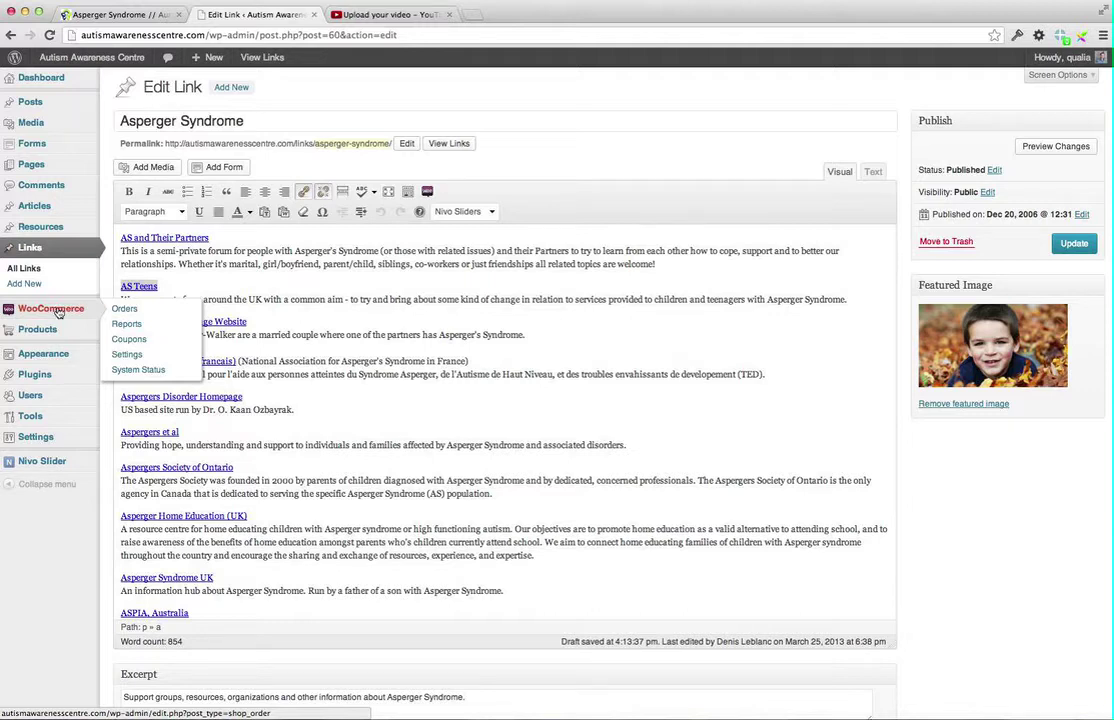
{"action": "mouse_move", "coordinate": [40, 358]}
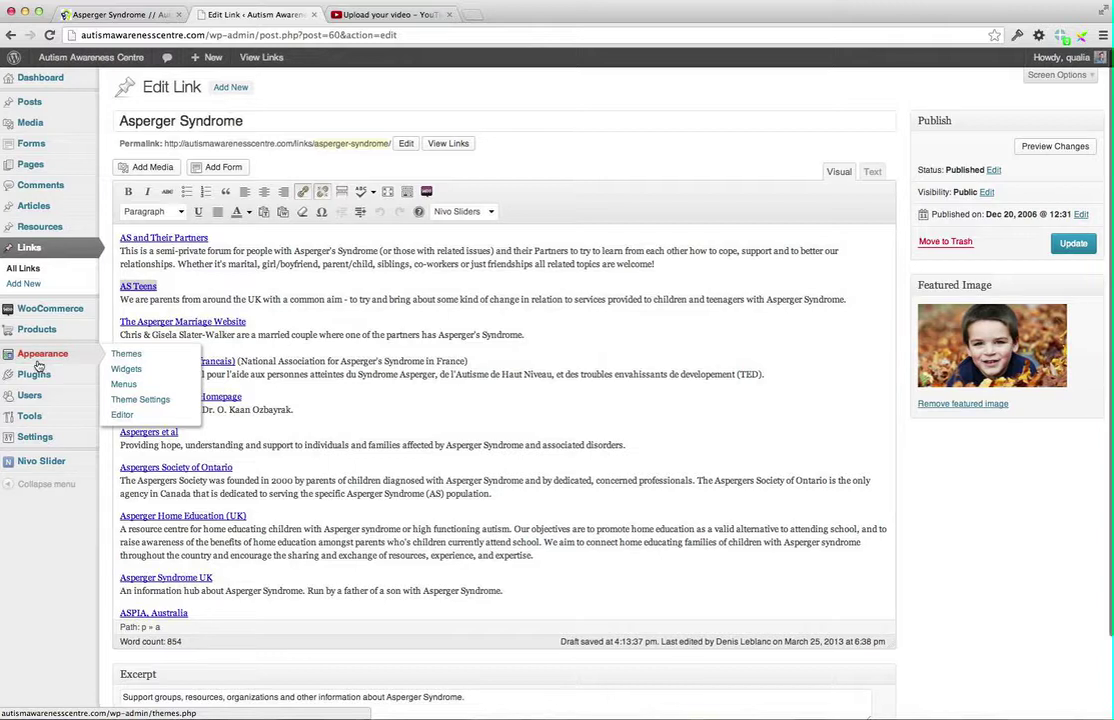
{"action": "mouse_move", "coordinate": [39, 400]}
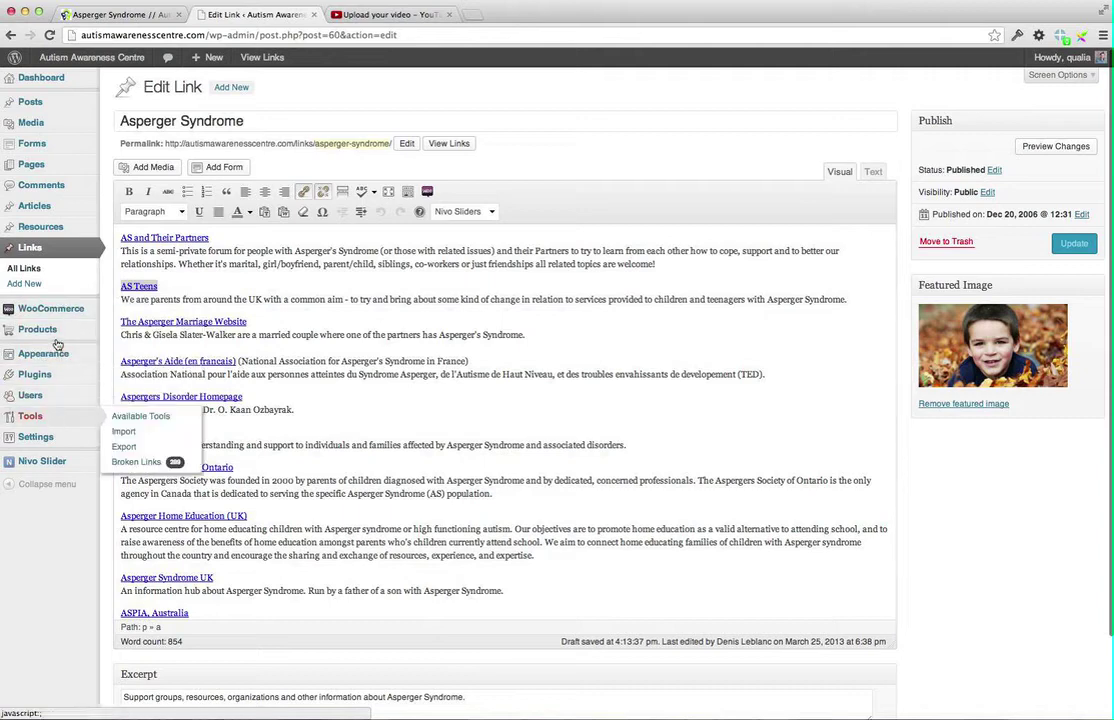
{"action": "mouse_move", "coordinate": [72, 448]}
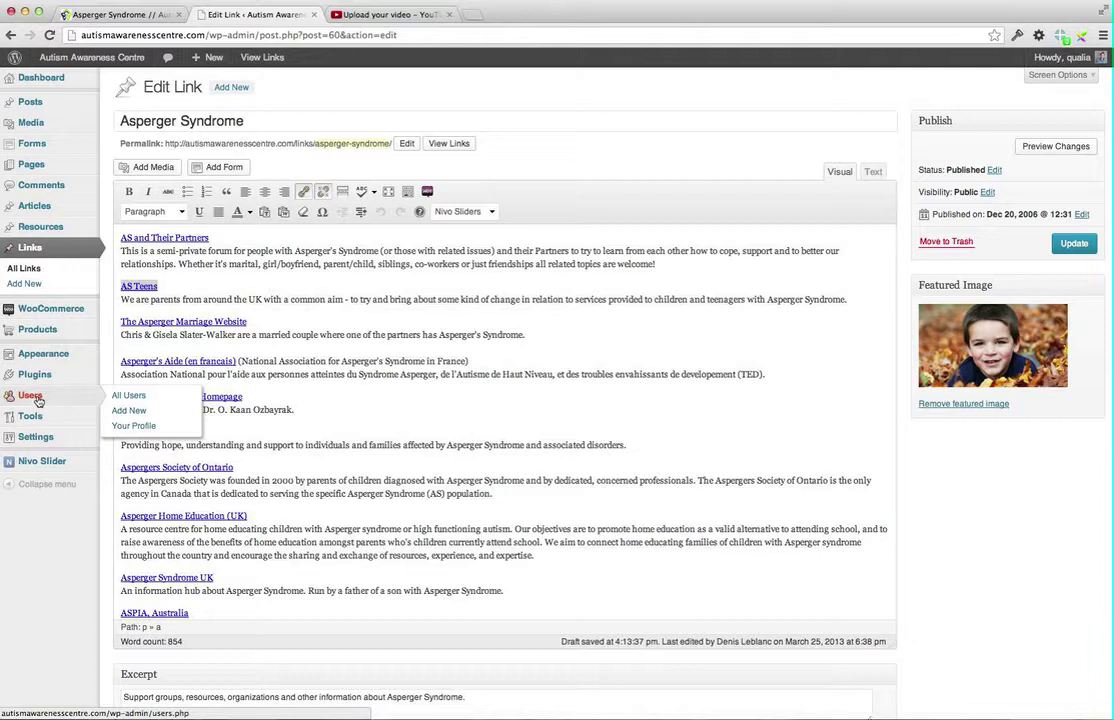
{"action": "left_click", "coordinate": [33, 398]}
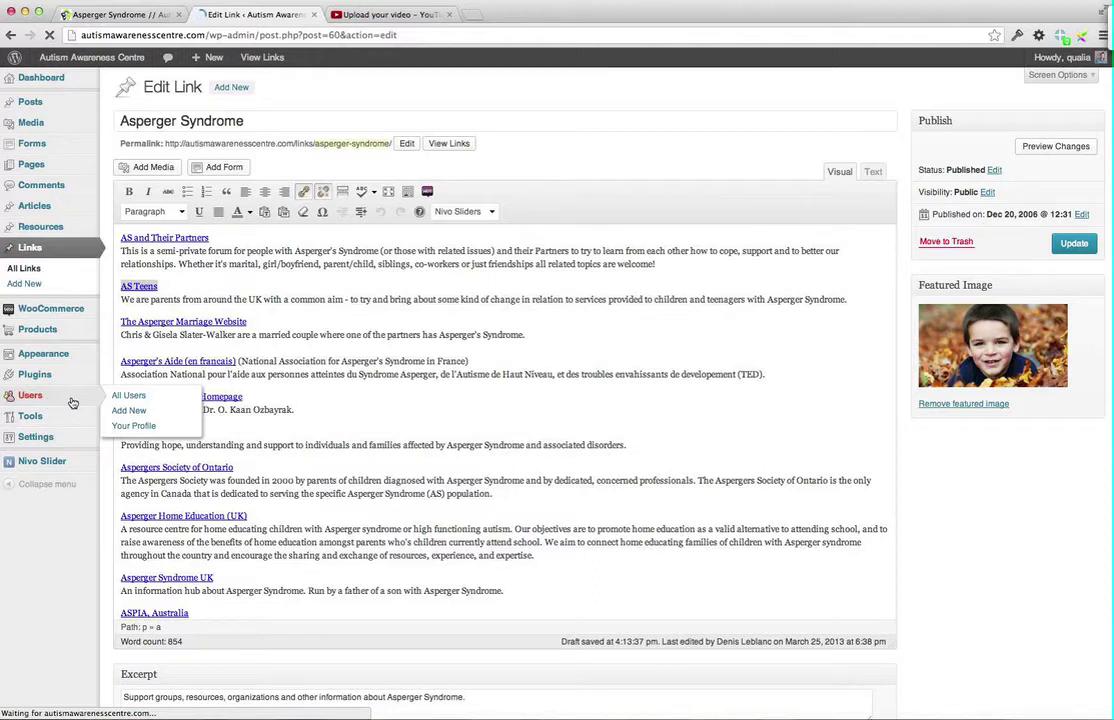
Search the user accounts by a first name, narrowing 4,180 users to 7 matches
{"action": "left_click", "coordinate": [72, 402]}
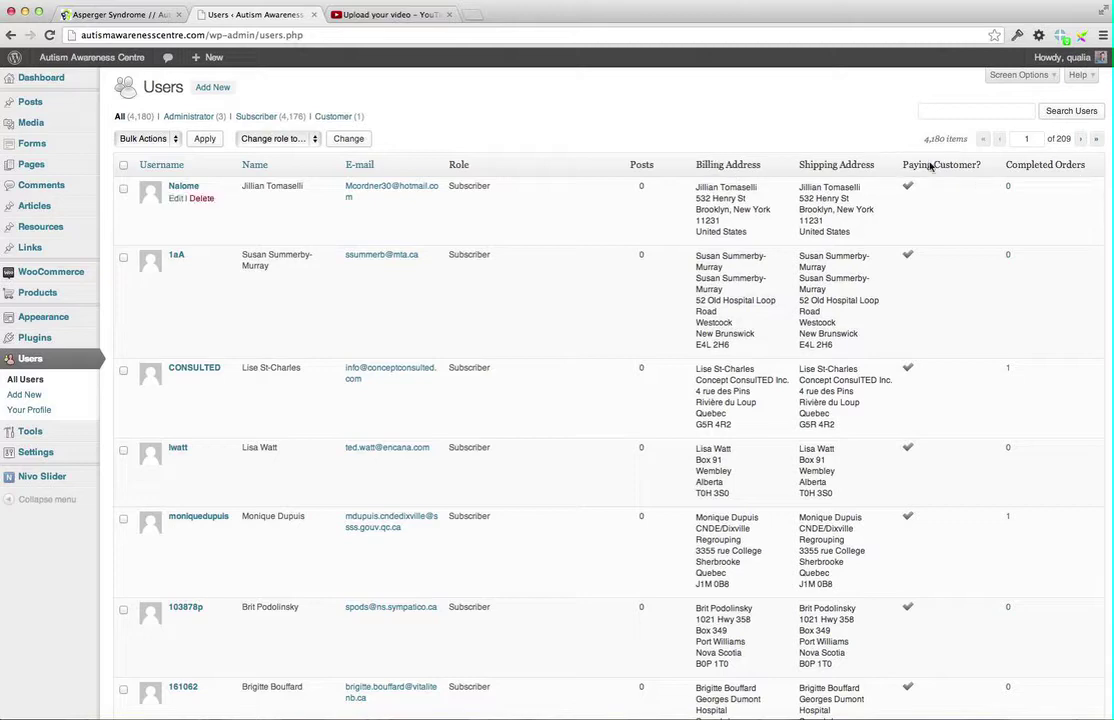
{"action": "scroll", "coordinate": [829, 278], "scroll_direction": "down", "scroll_amount": 5}
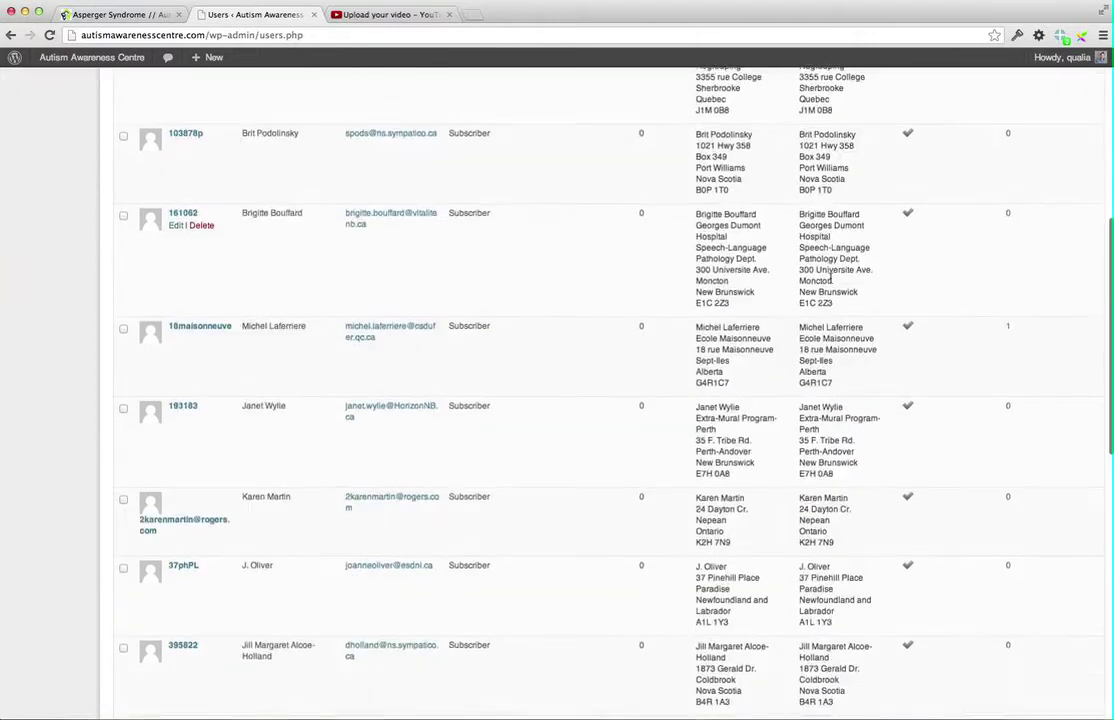
{"action": "scroll", "coordinate": [829, 278], "scroll_direction": "up", "scroll_amount": 5}
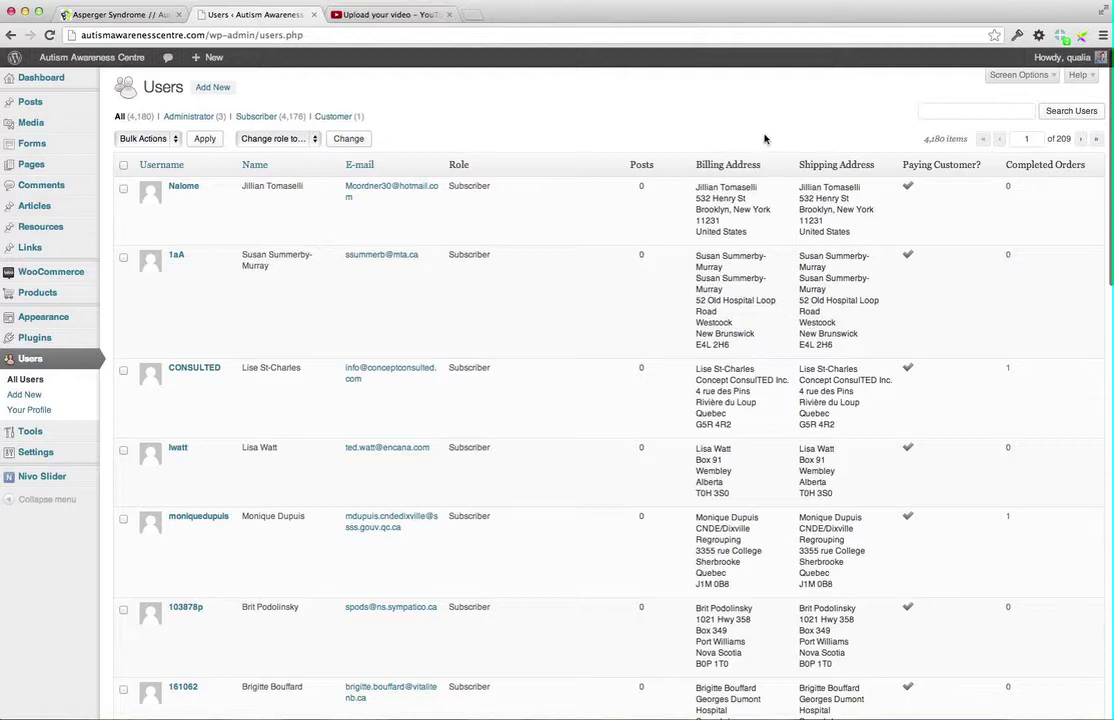
{"action": "left_click", "coordinate": [929, 108]}
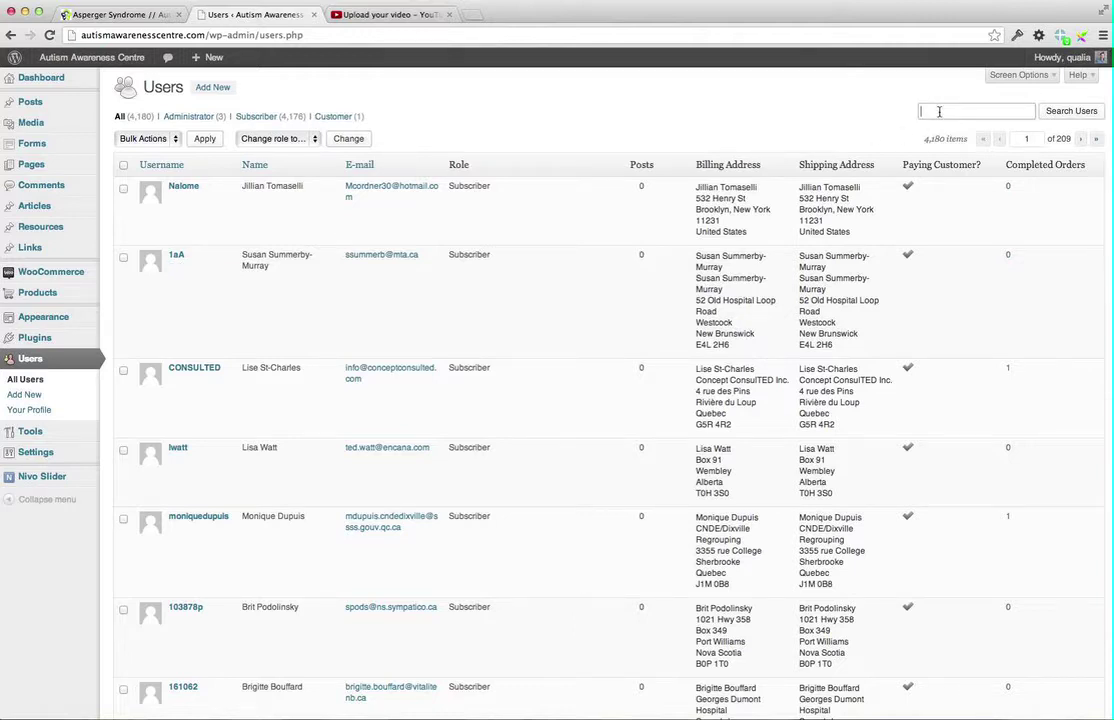
{"action": "type", "text": "mauree"}
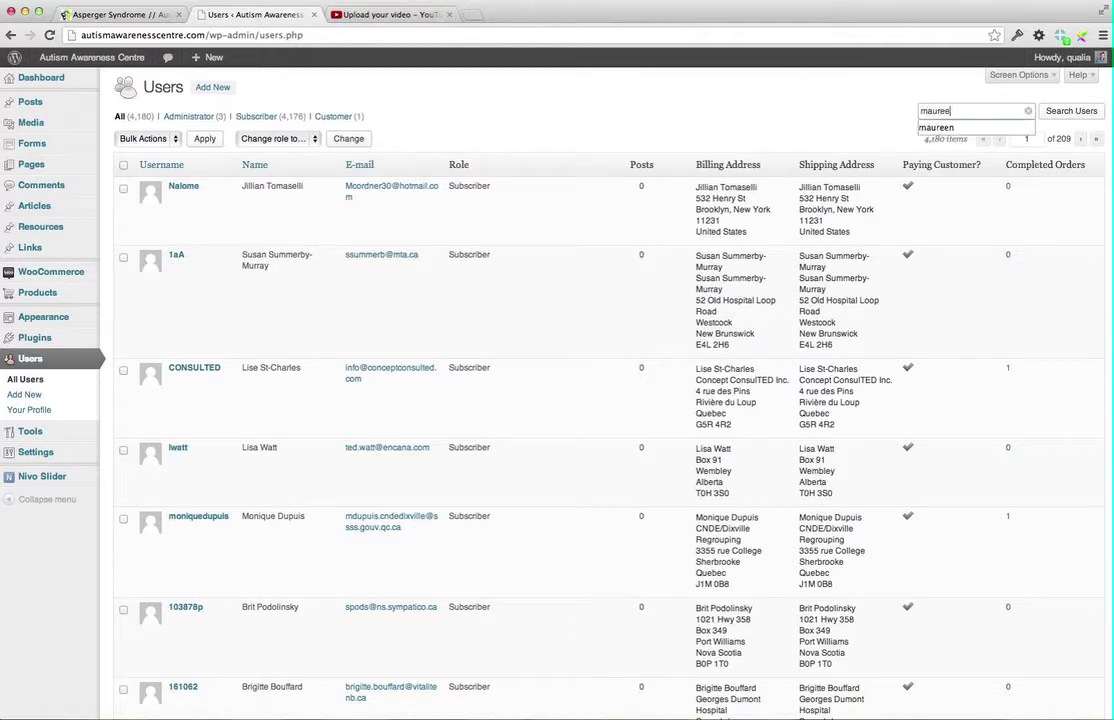
{"action": "type", "text": "n"}
{"action": "key", "text": "Return"}
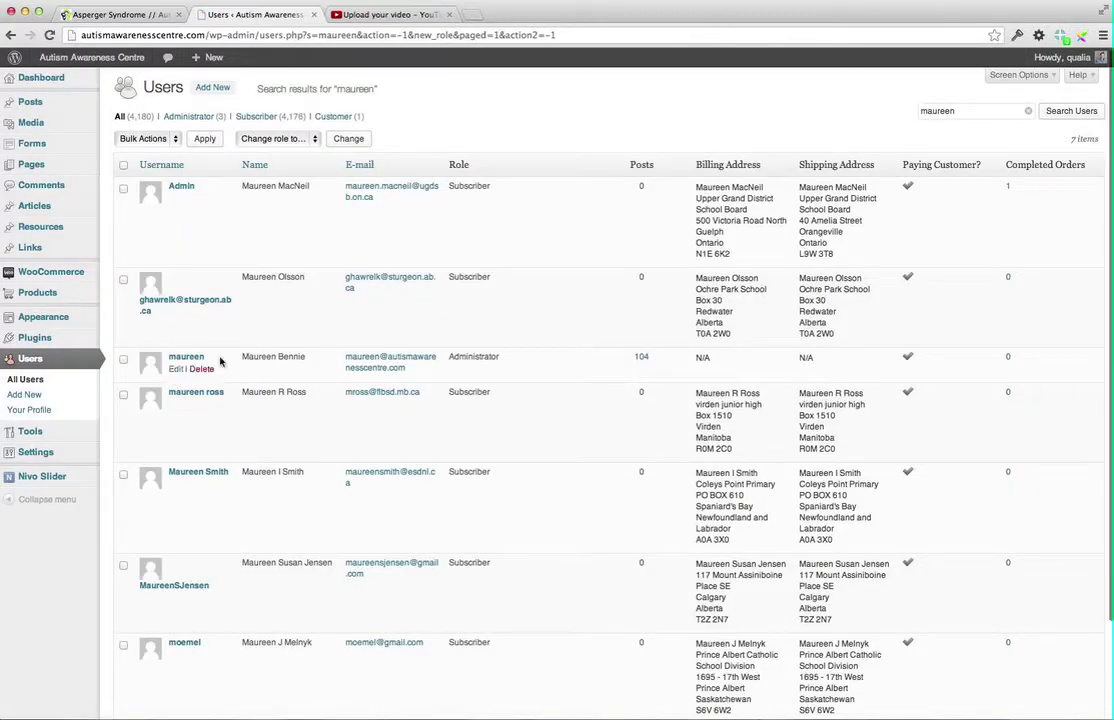
Open the matched Administrator's Edit User page and review its contact, billing and shipping fields
{"action": "left_click", "coordinate": [188, 359]}
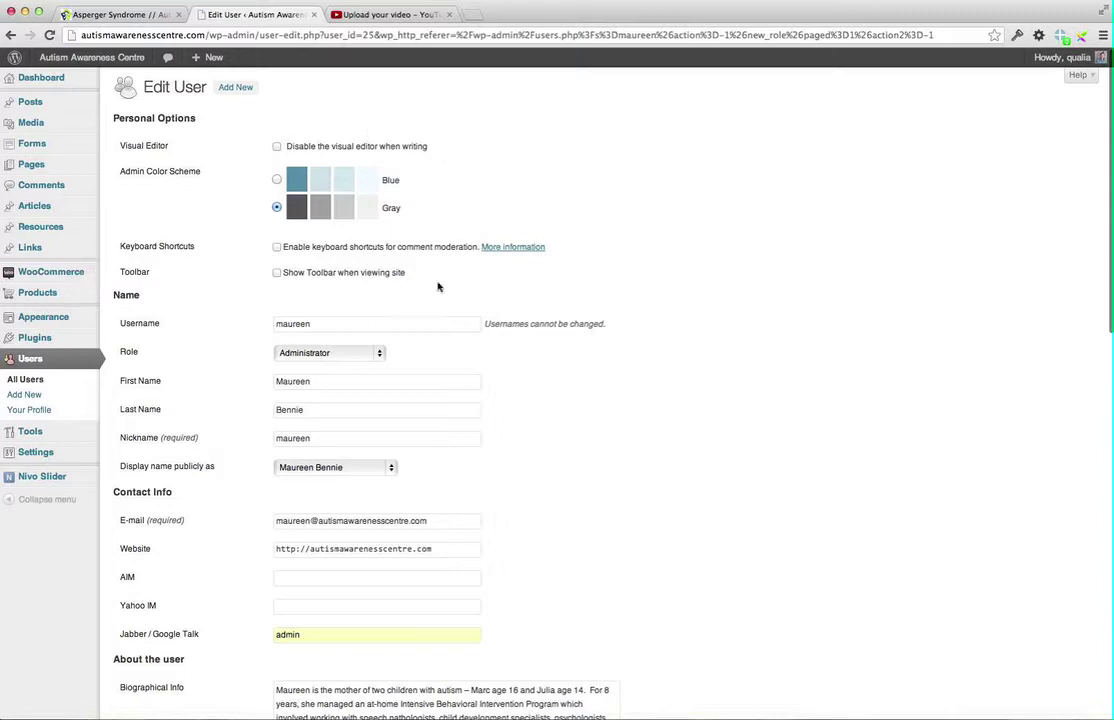
{"action": "scroll", "coordinate": [642, 332], "scroll_direction": "down", "scroll_amount": 8}
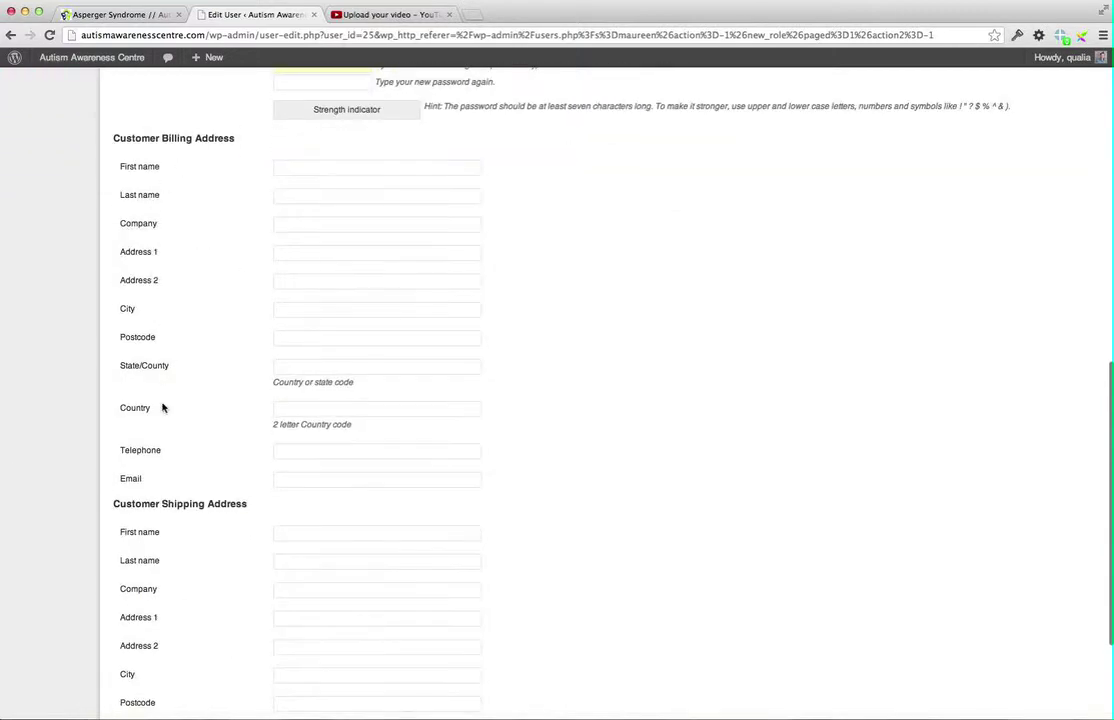
{"action": "scroll", "coordinate": [182, 428], "scroll_direction": "down", "scroll_amount": 2}
{"action": "scroll", "coordinate": [181, 428], "scroll_direction": "up", "scroll_amount": 6}
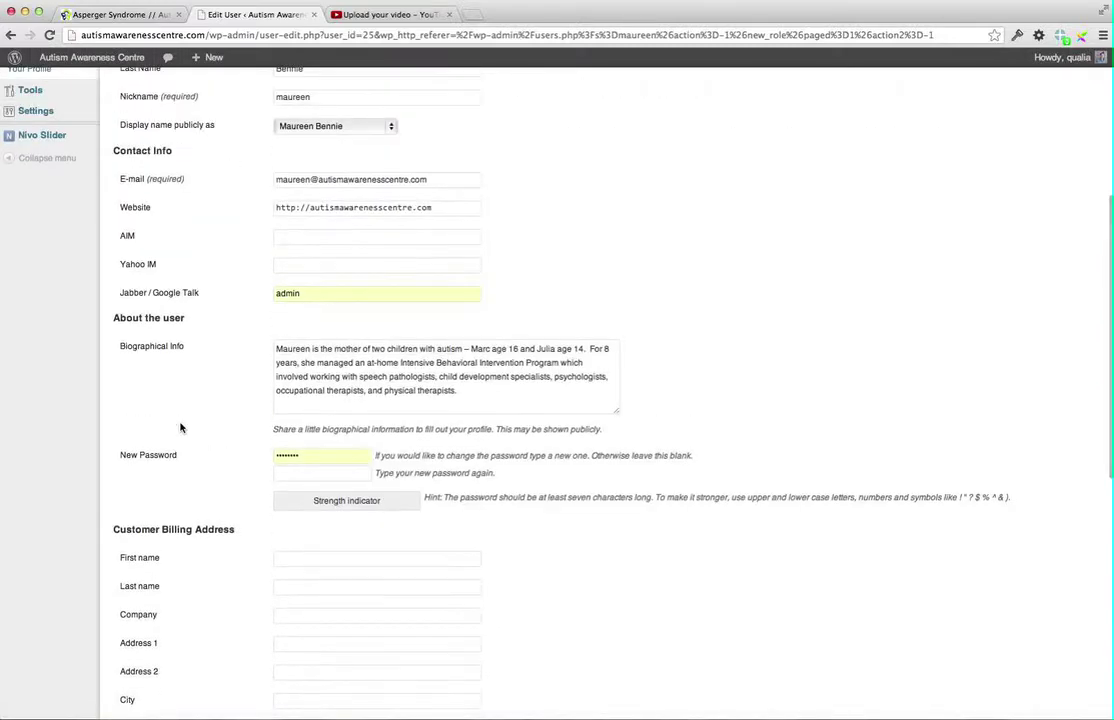
{"action": "scroll", "coordinate": [180, 428], "scroll_direction": "up", "scroll_amount": 2}
{"action": "scroll", "coordinate": [180, 428], "scroll_direction": "up", "scroll_amount": 2}
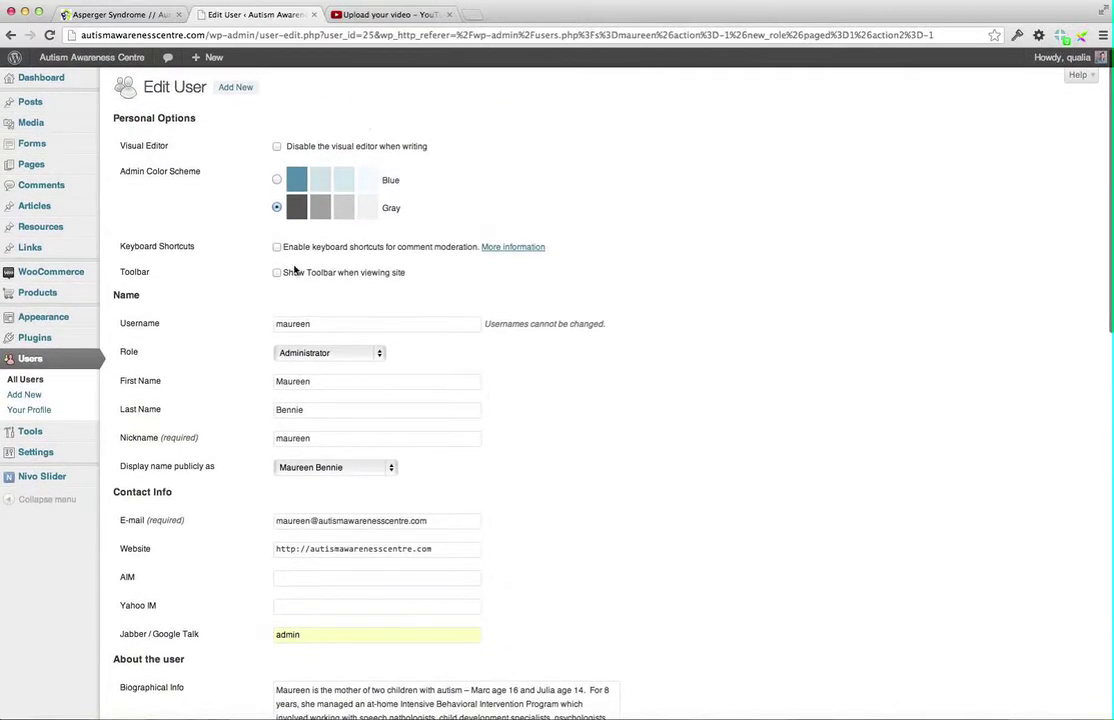
{"action": "mouse_move", "coordinate": [31, 274]}
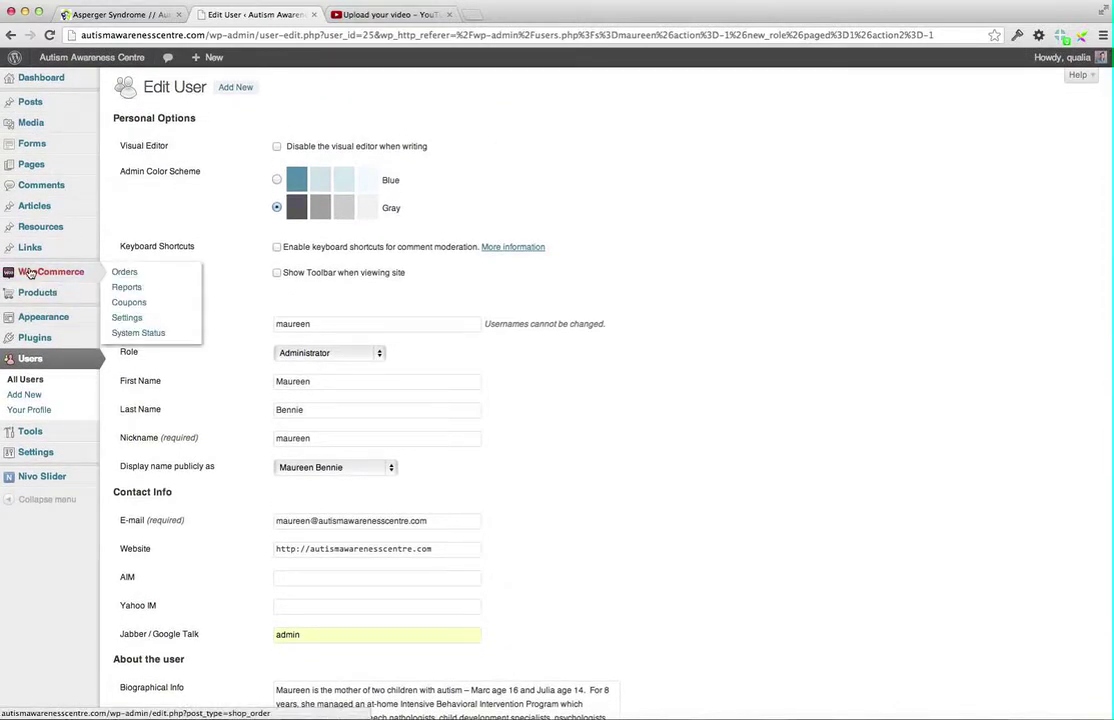
{"action": "left_click", "coordinate": [31, 274]}
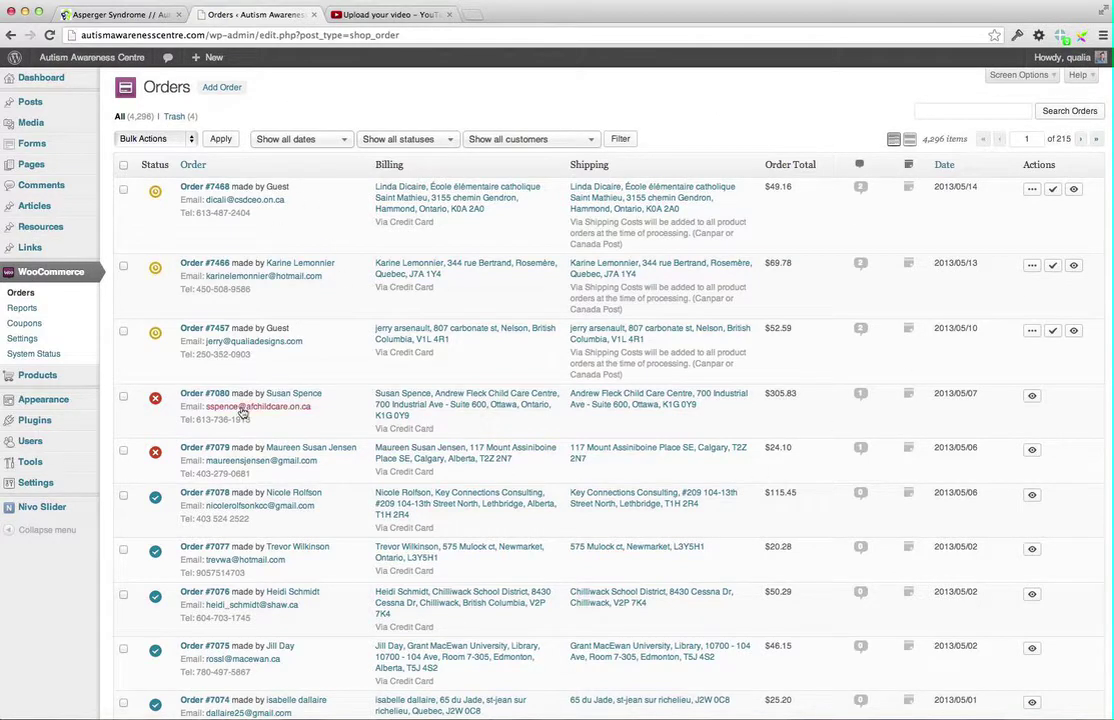
{"action": "mouse_move", "coordinate": [155, 191]}
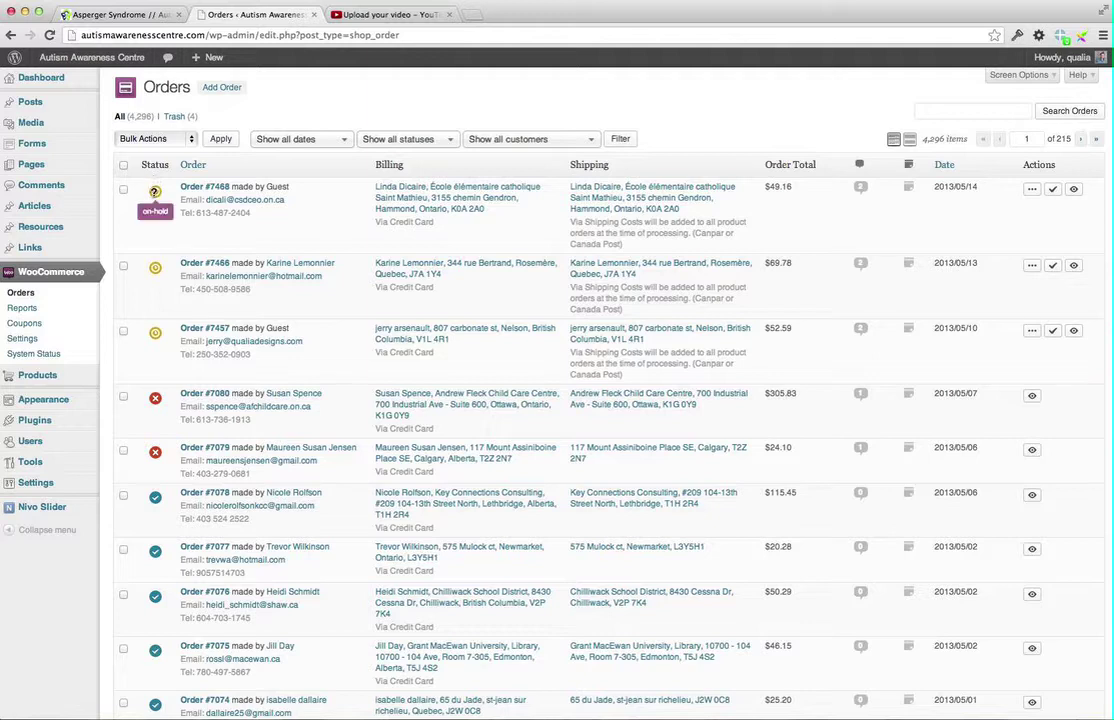
{"action": "mouse_move", "coordinate": [158, 271]}
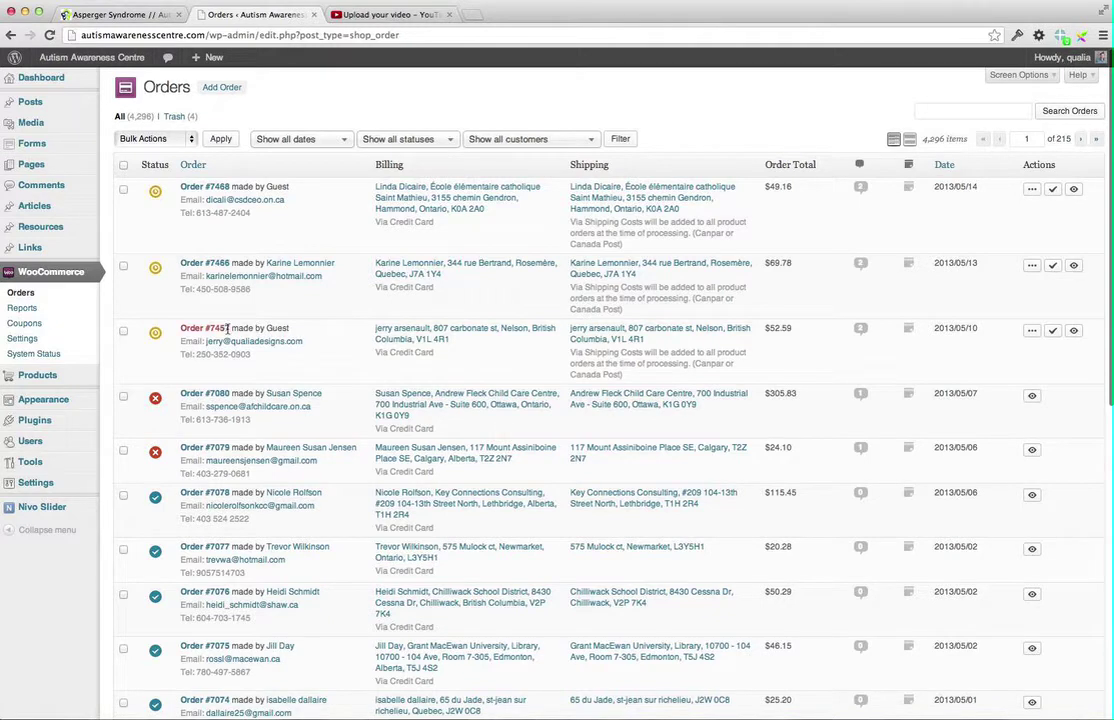
{"action": "double_click", "coordinate": [279, 328]}
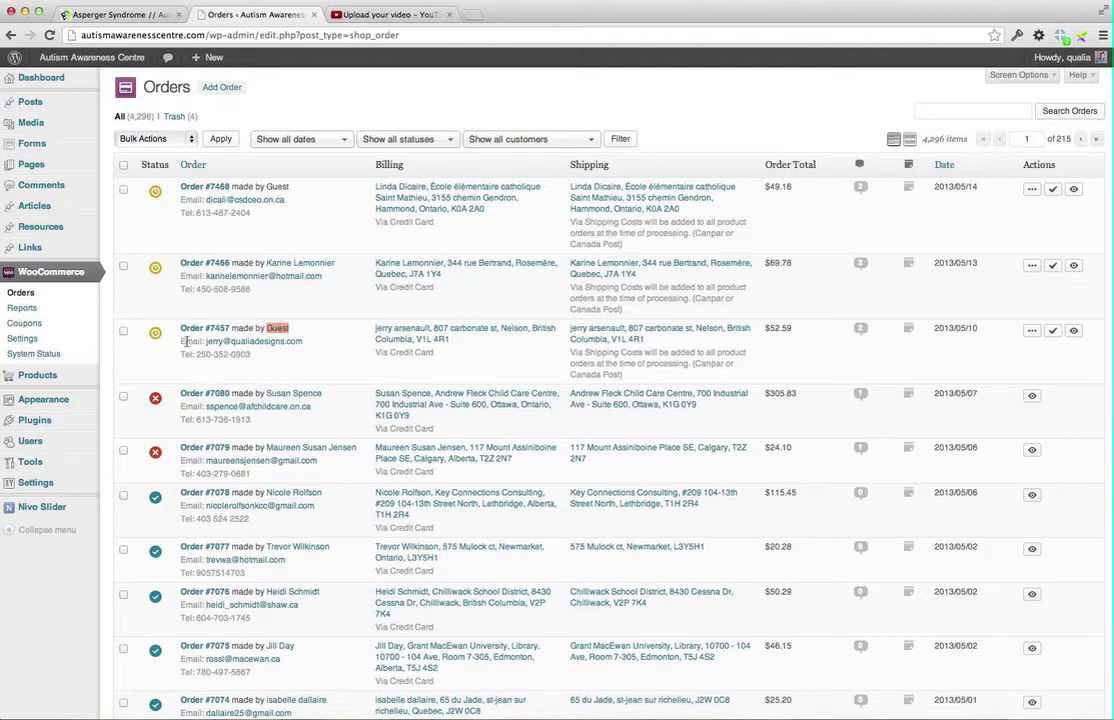
{"action": "left_click_drag", "start_coordinate": [250, 355], "coordinate": [182, 355]}
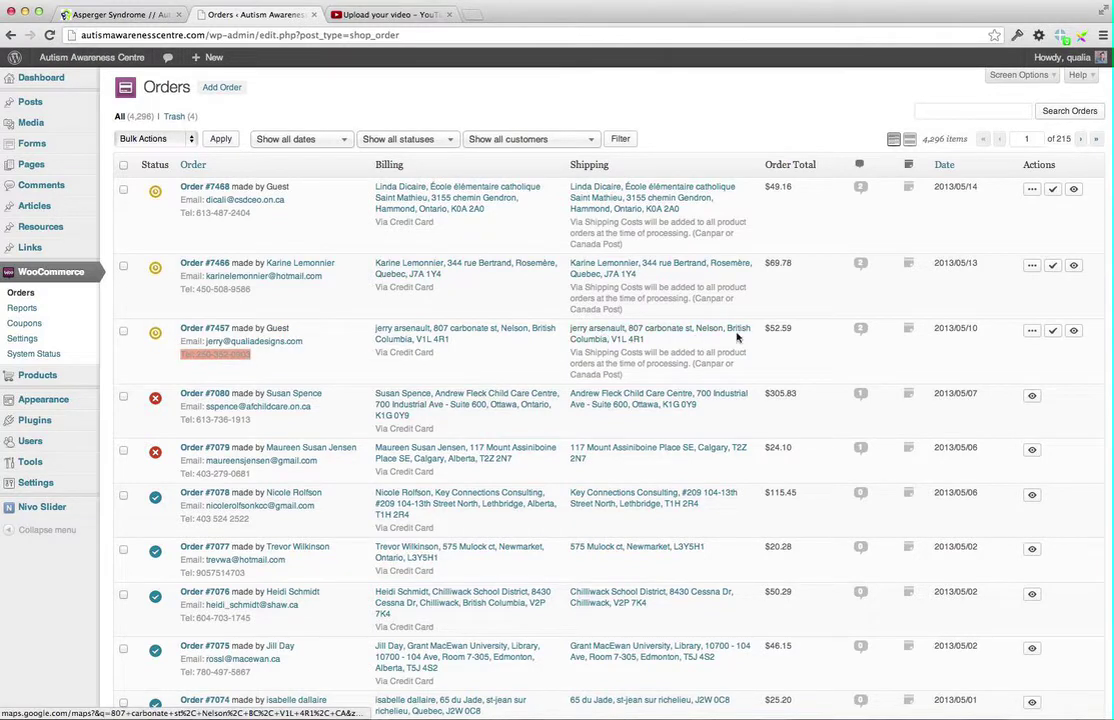
{"action": "scroll", "coordinate": [820, 280], "scroll_direction": "down", "scroll_amount": 1}
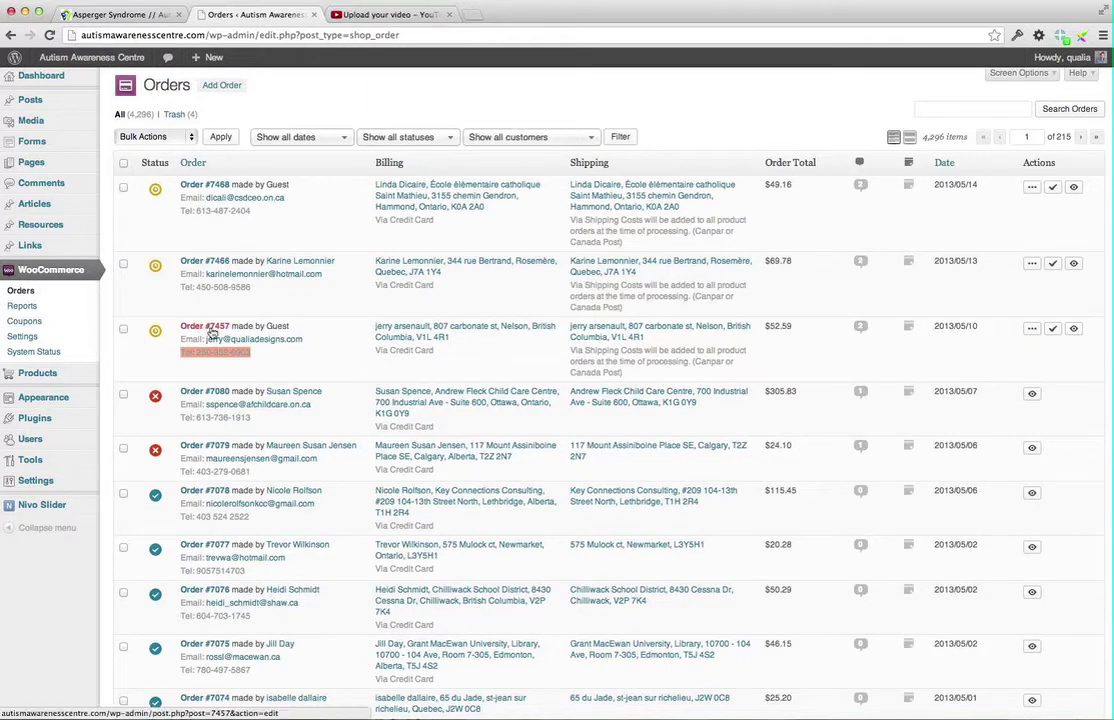
{"action": "scroll", "coordinate": [189, 323], "scroll_direction": "up", "scroll_amount": 1}
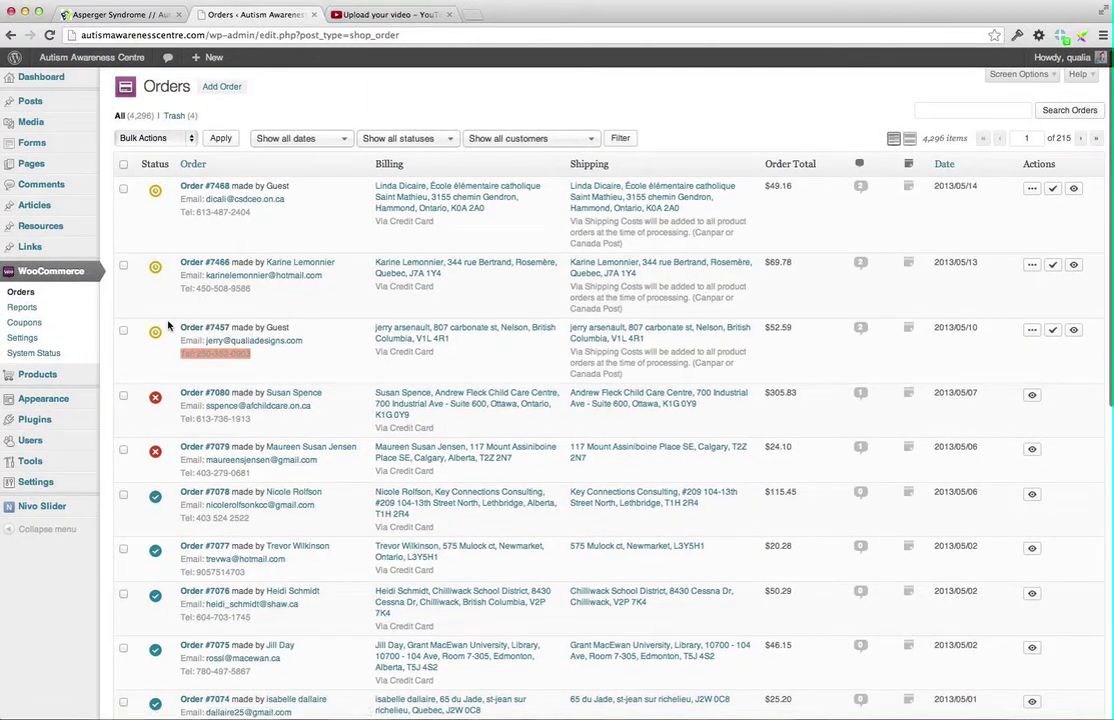
{"action": "left_click", "coordinate": [203, 328]}
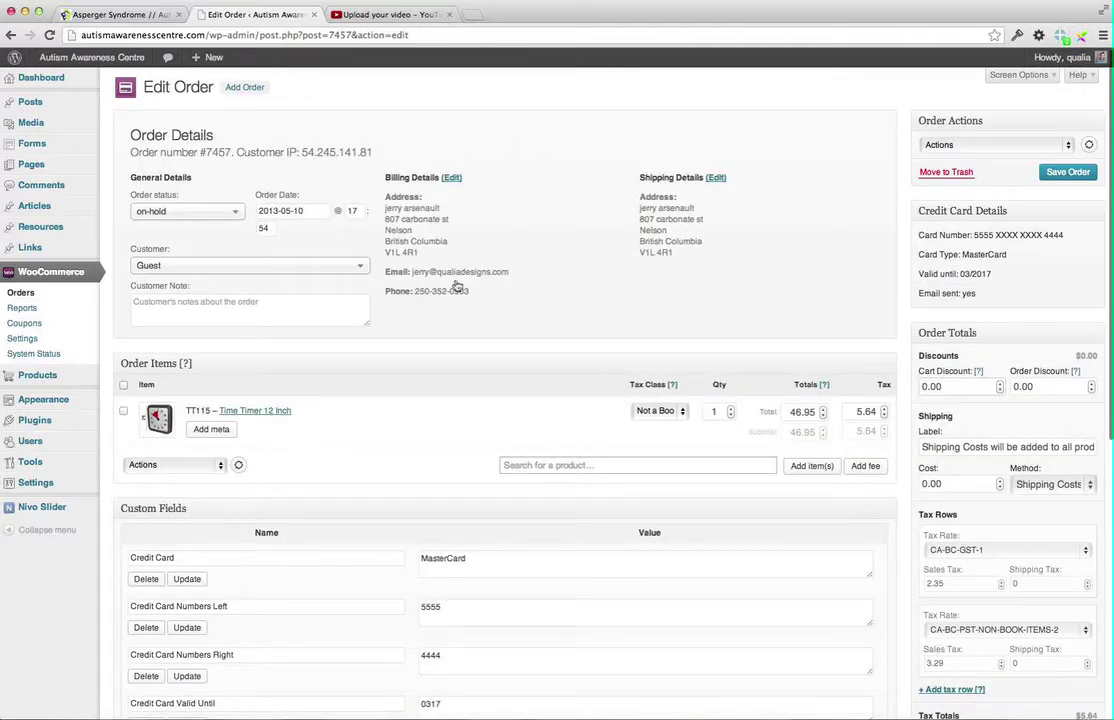
{"action": "left_click", "coordinate": [238, 212]}
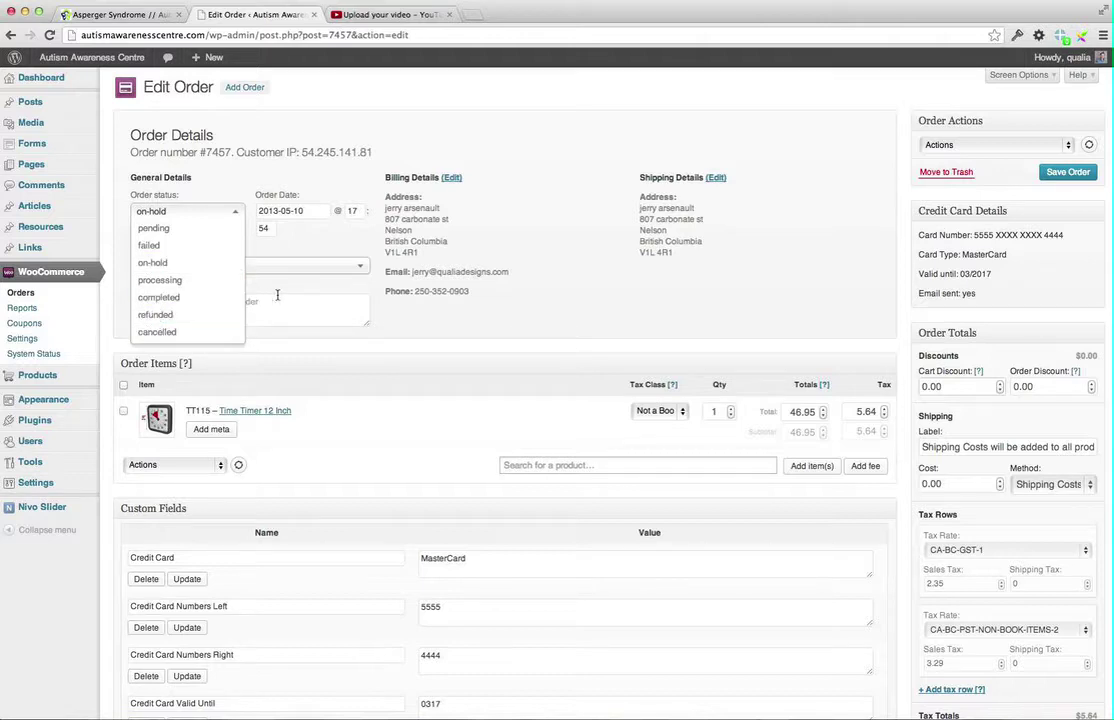
{"action": "left_click", "coordinate": [155, 298]}
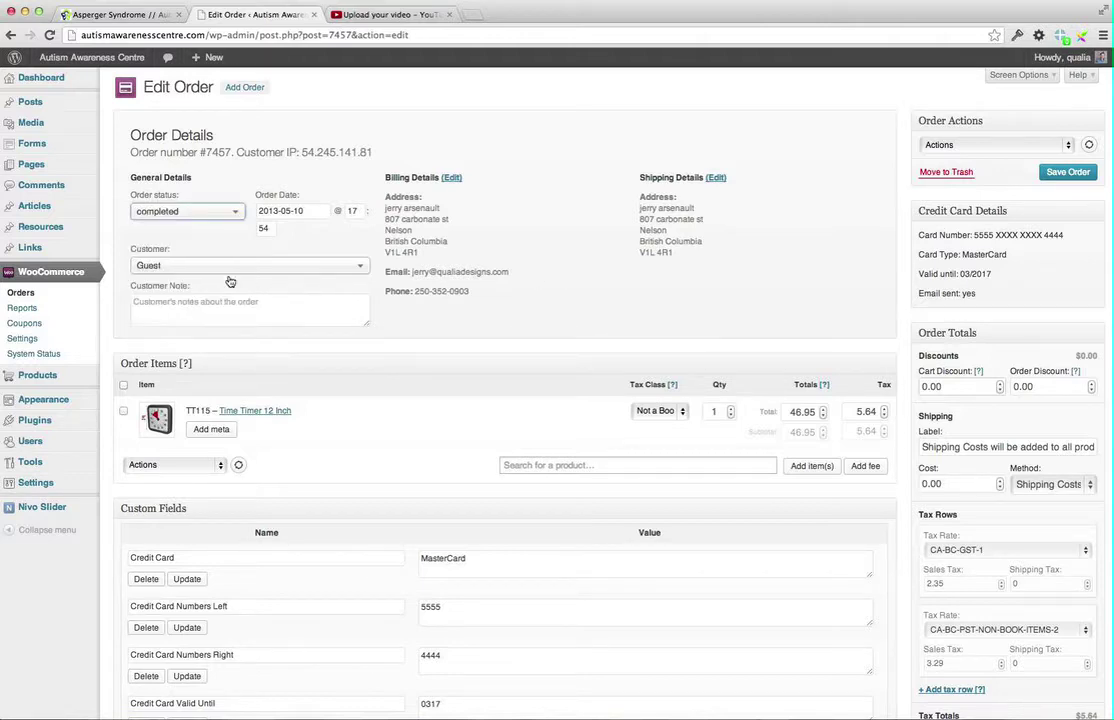
{"action": "left_click", "coordinate": [358, 267]}
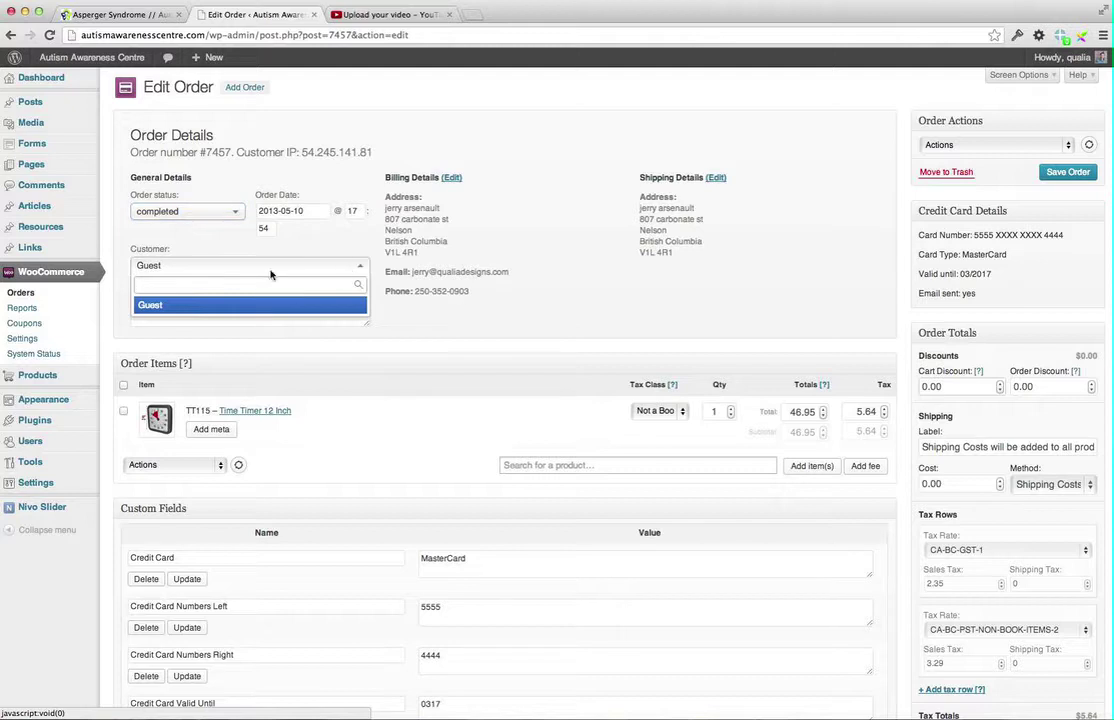
{"action": "left_click", "coordinate": [651, 305]}
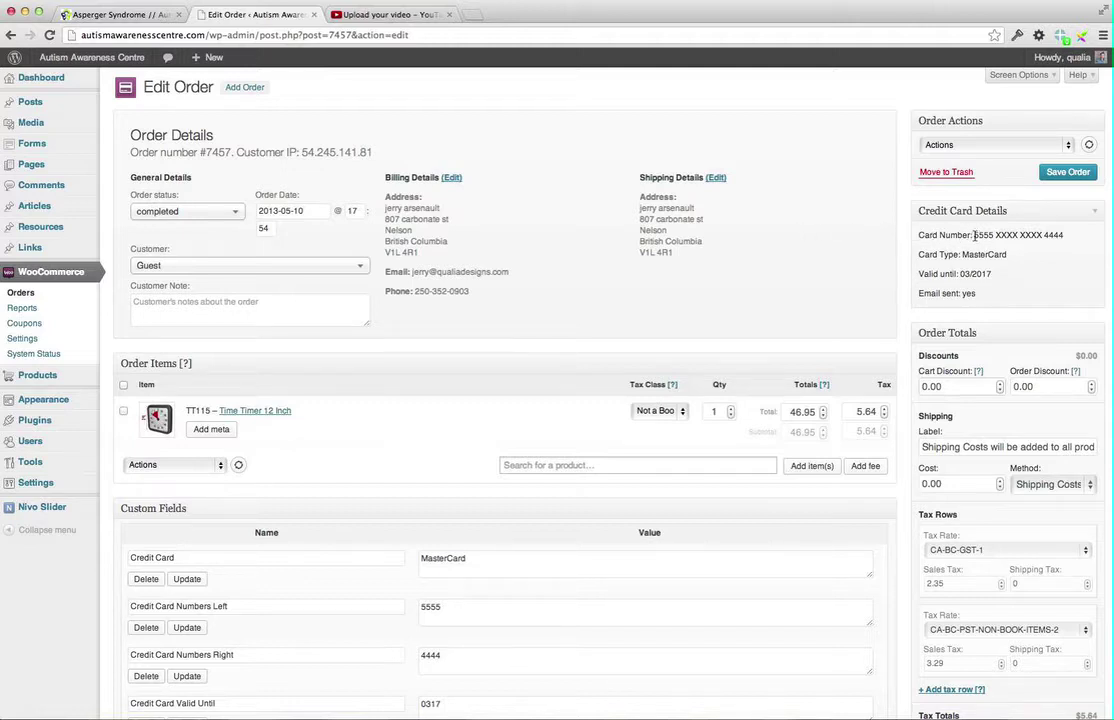
Review the saved MasterCard number and validity details on the order
{"action": "left_click_drag", "start_coordinate": [974, 235], "coordinate": [1039, 237]}
{"action": "left_click", "coordinate": [1033, 236]}
{"action": "left_click_drag", "start_coordinate": [975, 236], "coordinate": [1070, 237]}
{"action": "left_click_drag", "start_coordinate": [985, 275], "coordinate": [921, 237]}
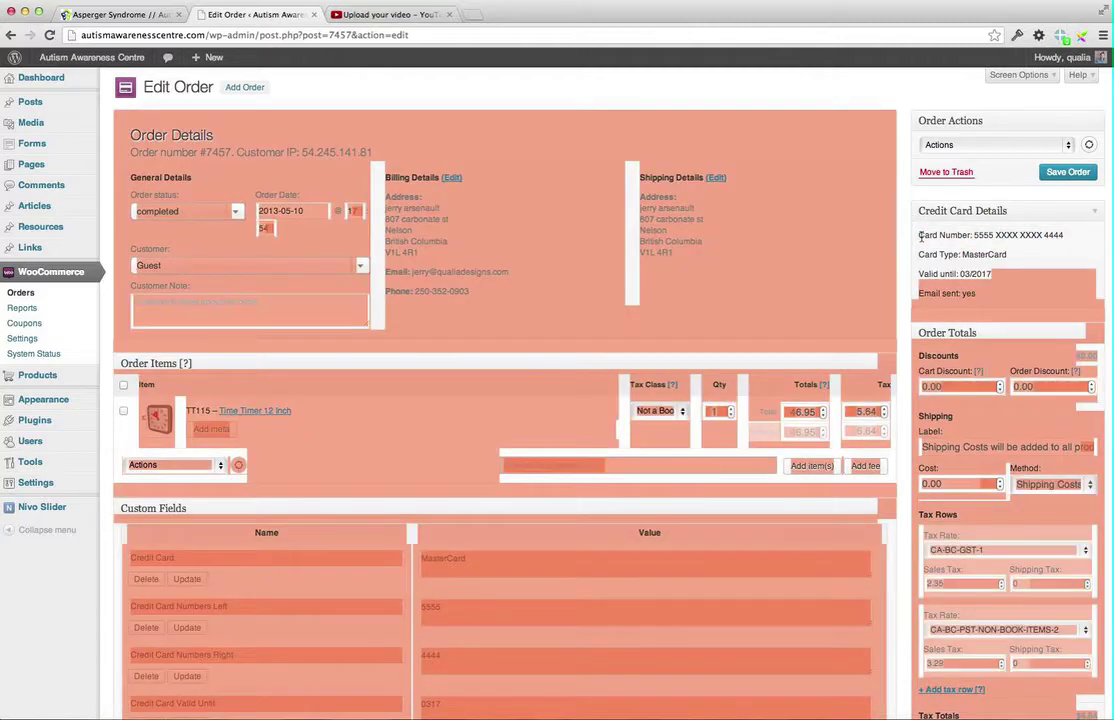
{"action": "left_click", "coordinate": [921, 237]}
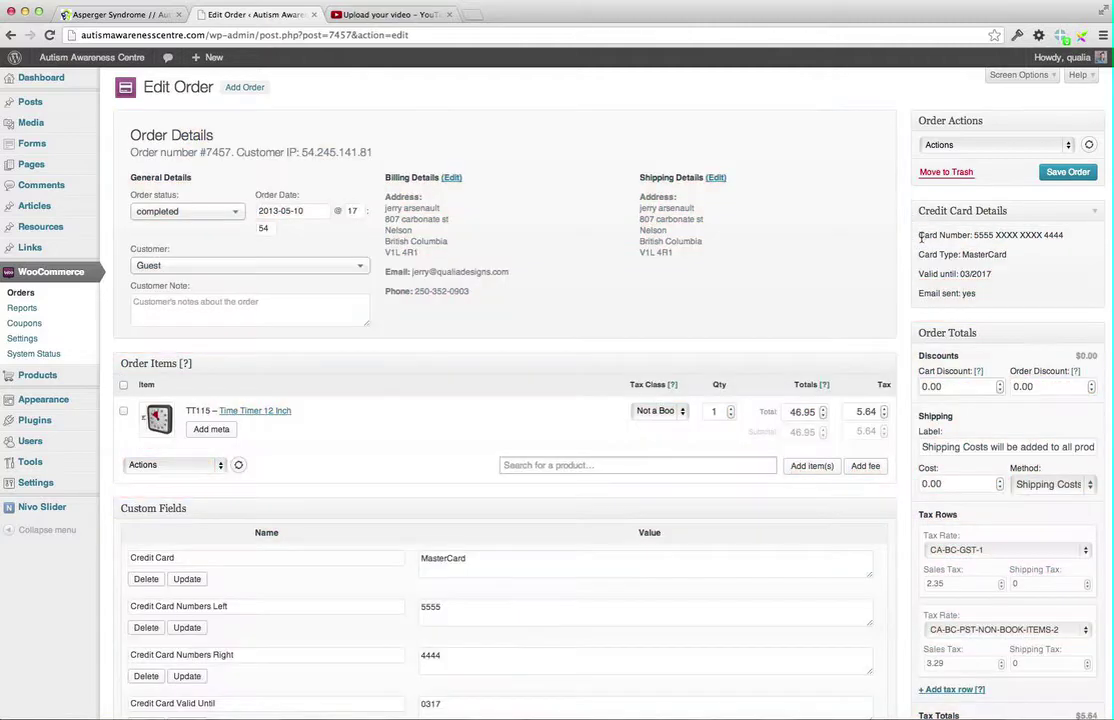
{"action": "left_click", "coordinate": [1066, 147]}
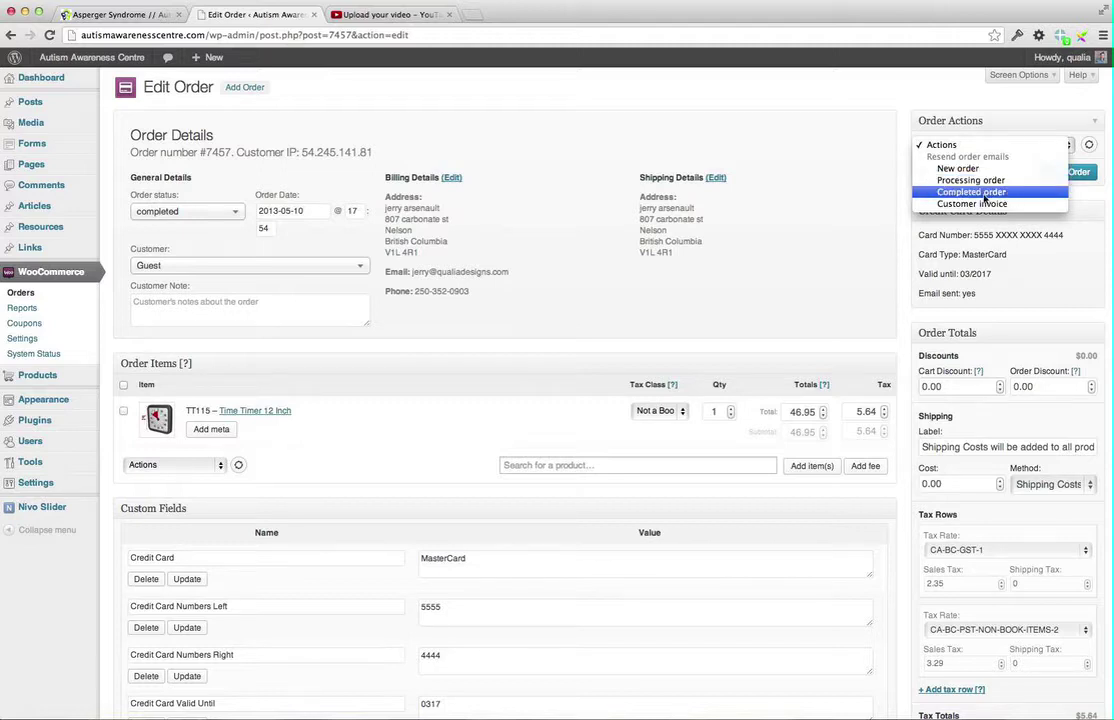
{"action": "left_click", "coordinate": [966, 180]}
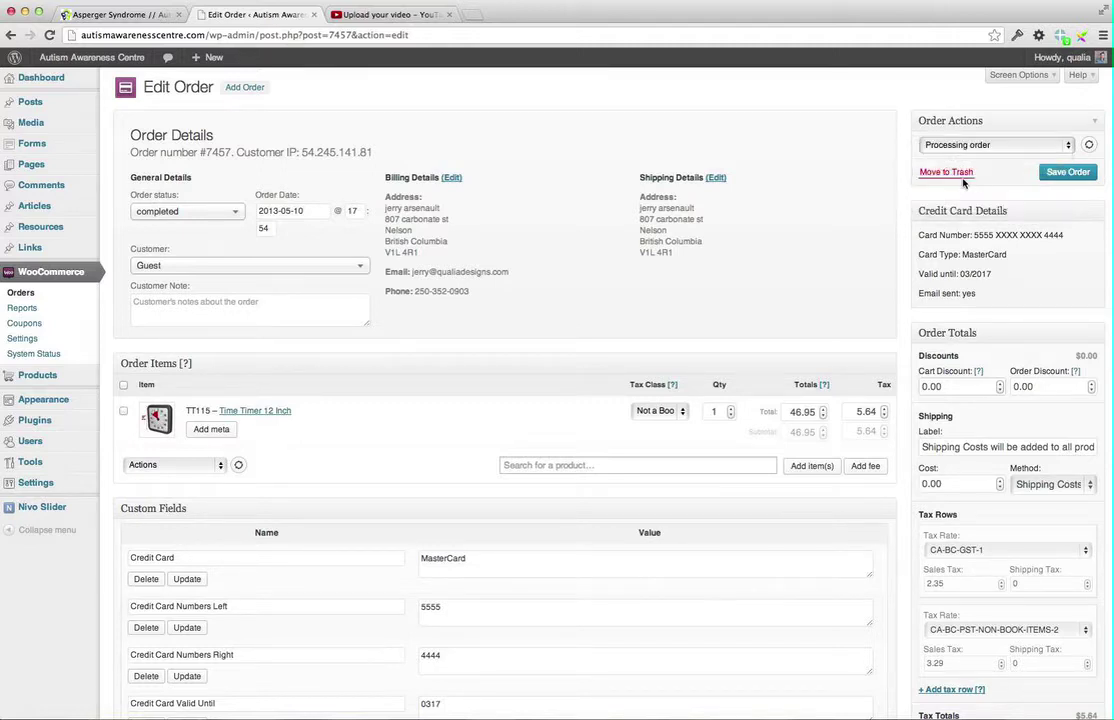
{"action": "left_click", "coordinate": [1066, 178]}
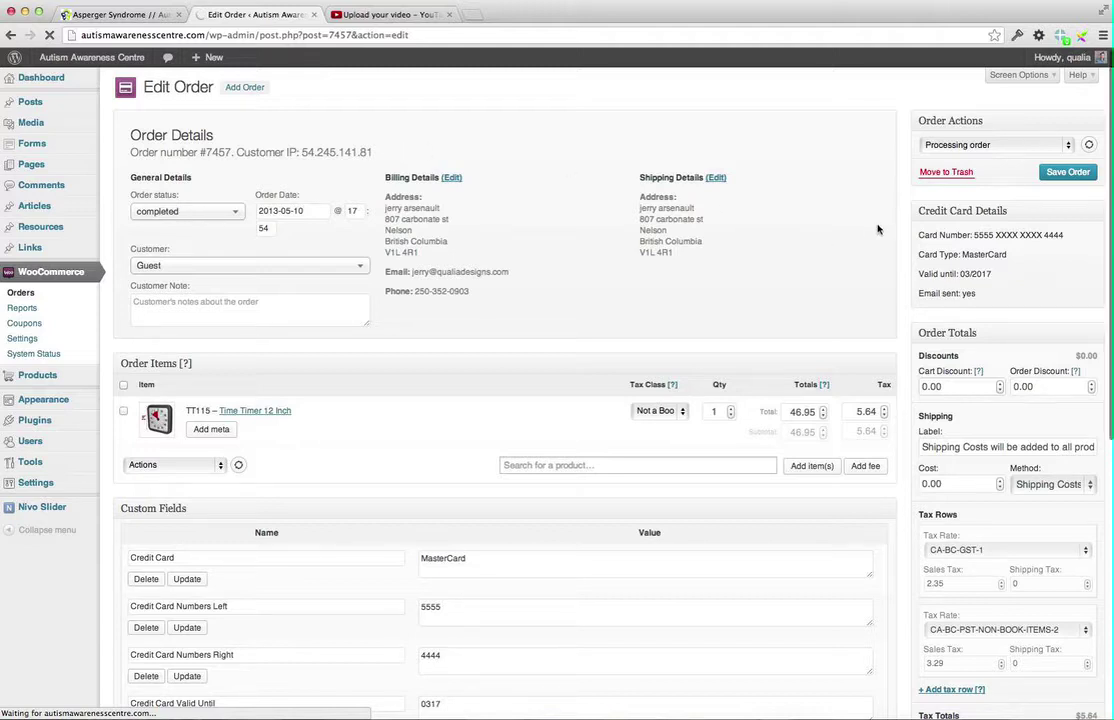
{"action": "scroll", "coordinate": [879, 230], "scroll_direction": "down", "scroll_amount": 1}
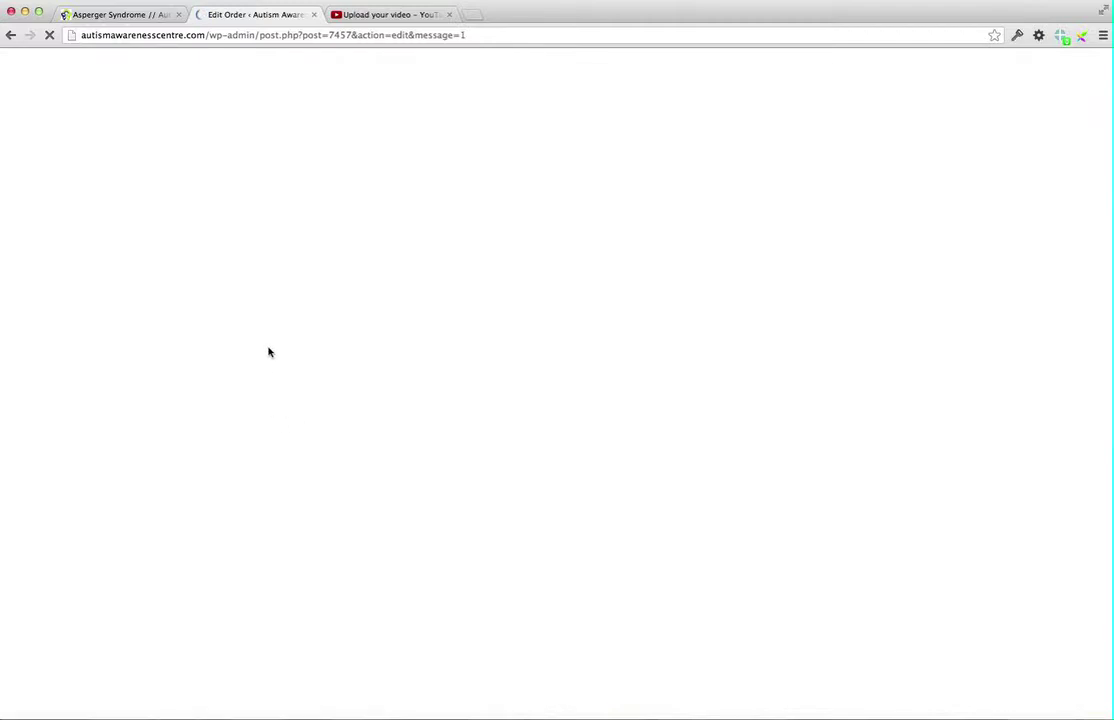
Search 'Social De' and add Y110 – You are a Social Detective! to the order items
{"action": "scroll", "coordinate": [730, 400], "scroll_direction": "down", "scroll_amount": 3}
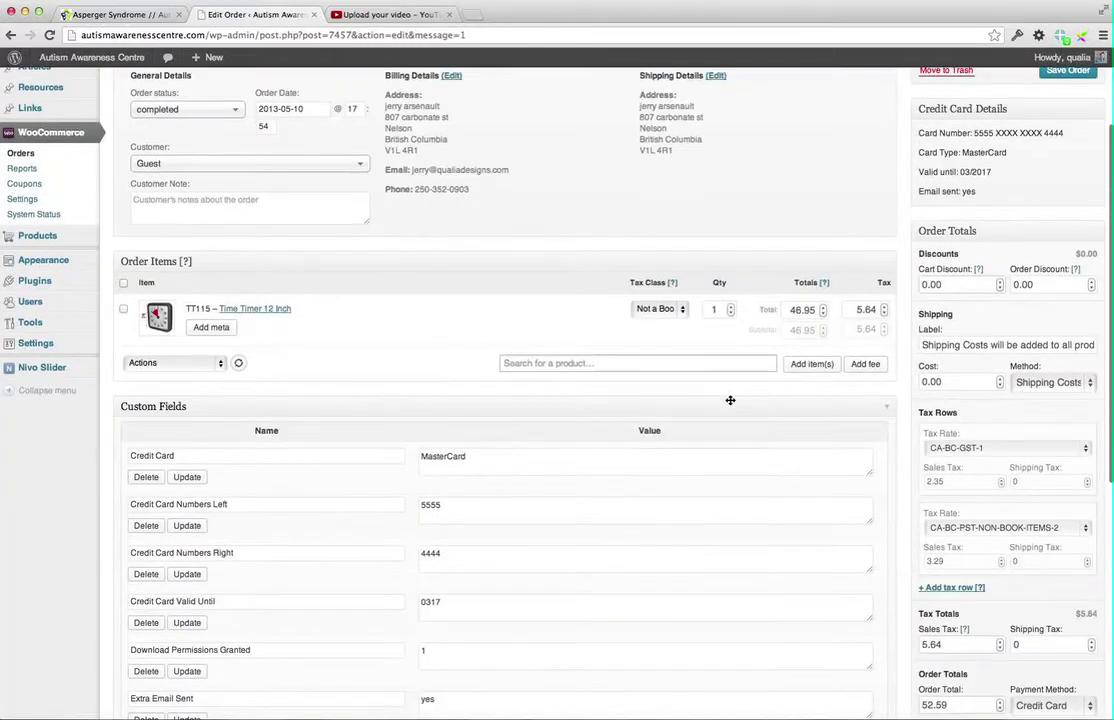
{"action": "left_click", "coordinate": [579, 363]}
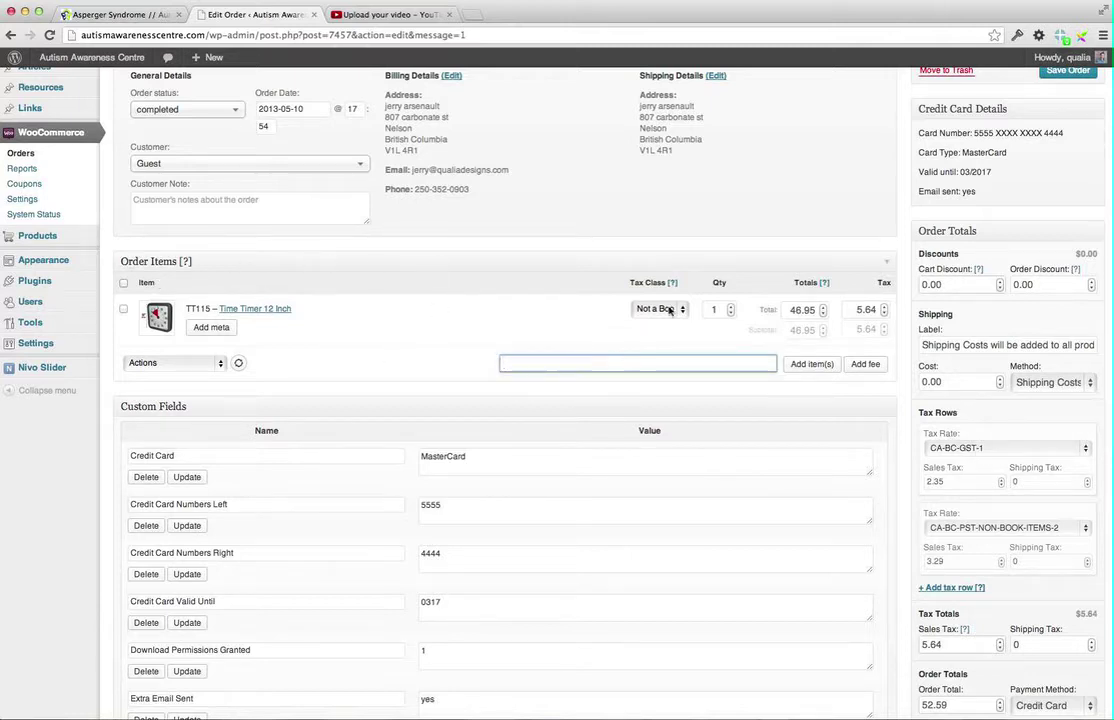
{"action": "left_click", "coordinate": [732, 308]}
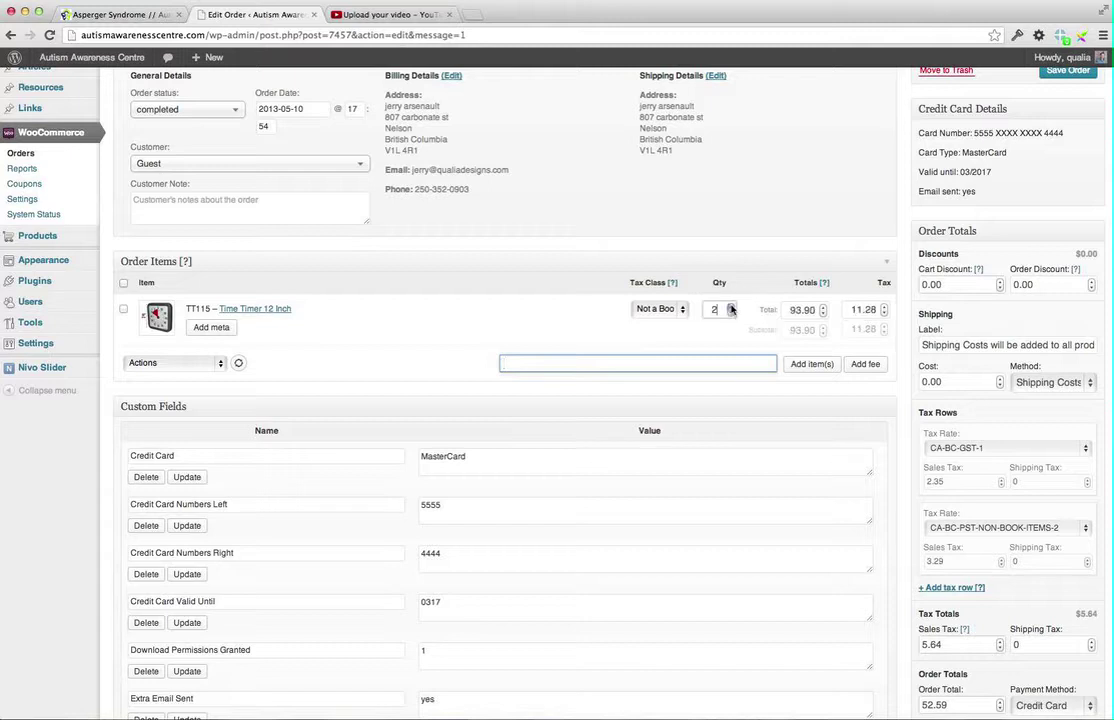
{"action": "left_click", "coordinate": [731, 316]}
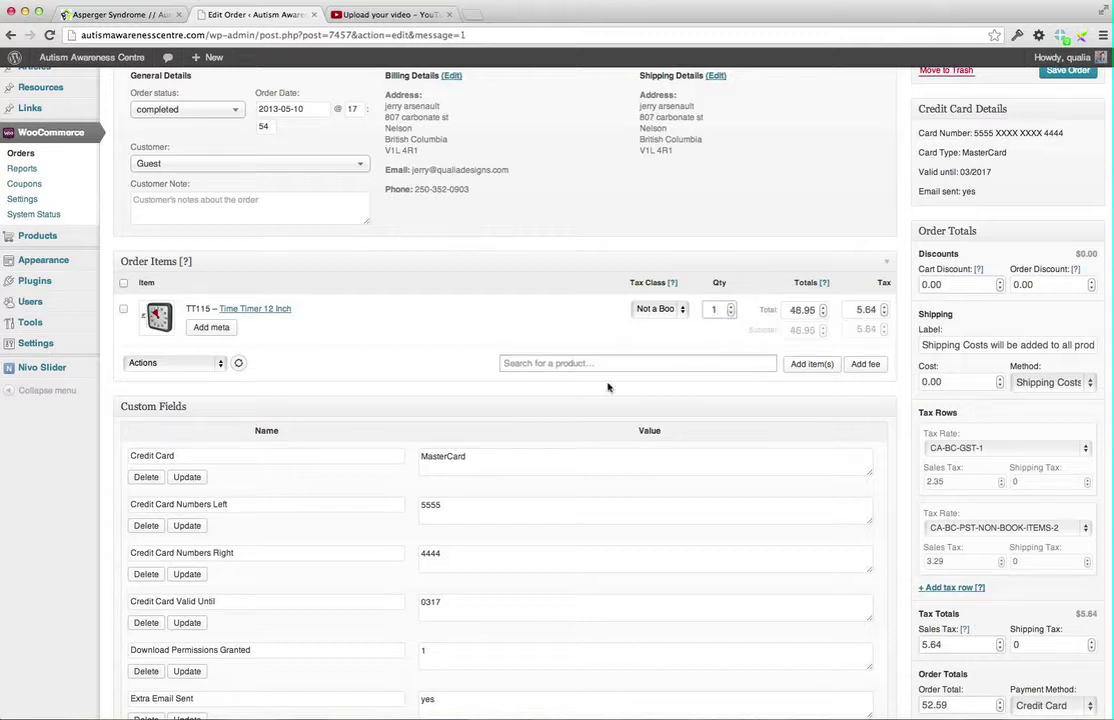
{"action": "left_click", "coordinate": [562, 364]}
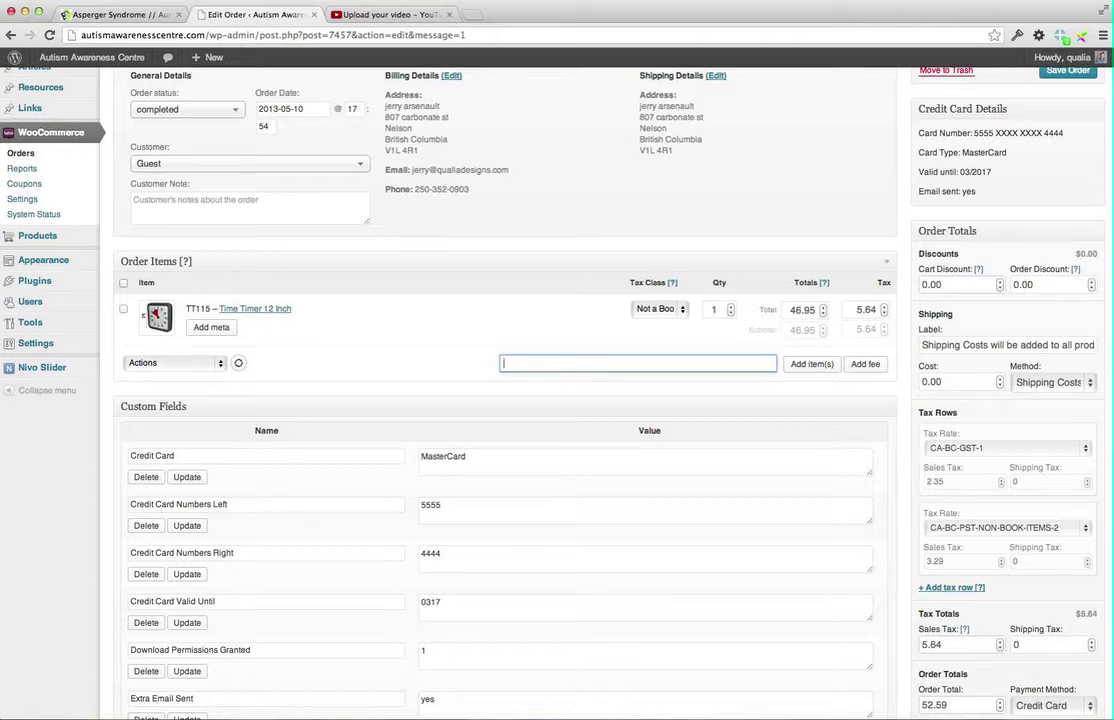
{"action": "type", "text": "Social Detective"}
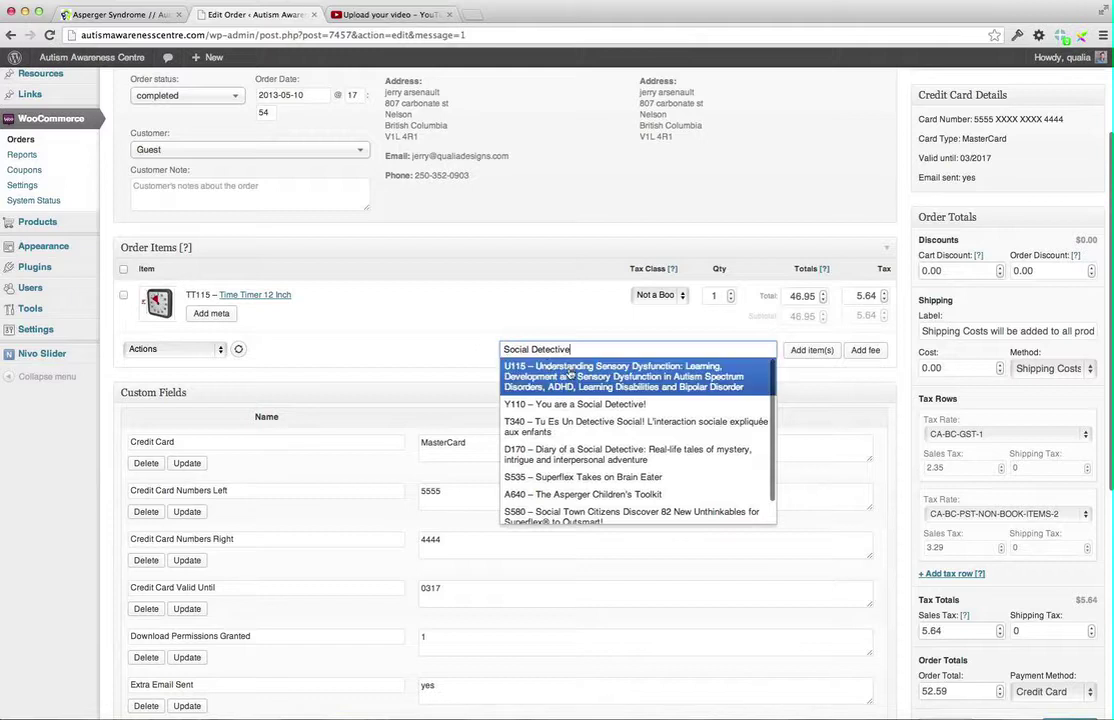
{"action": "left_click", "coordinate": [512, 404]}
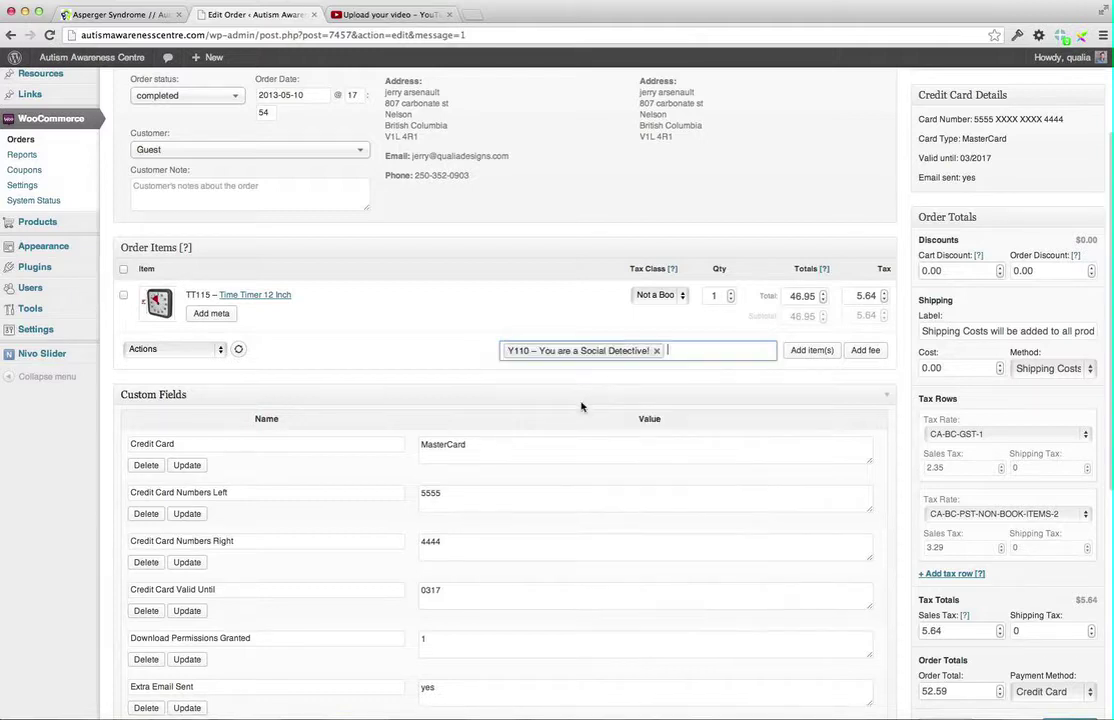
{"action": "left_click", "coordinate": [809, 352]}
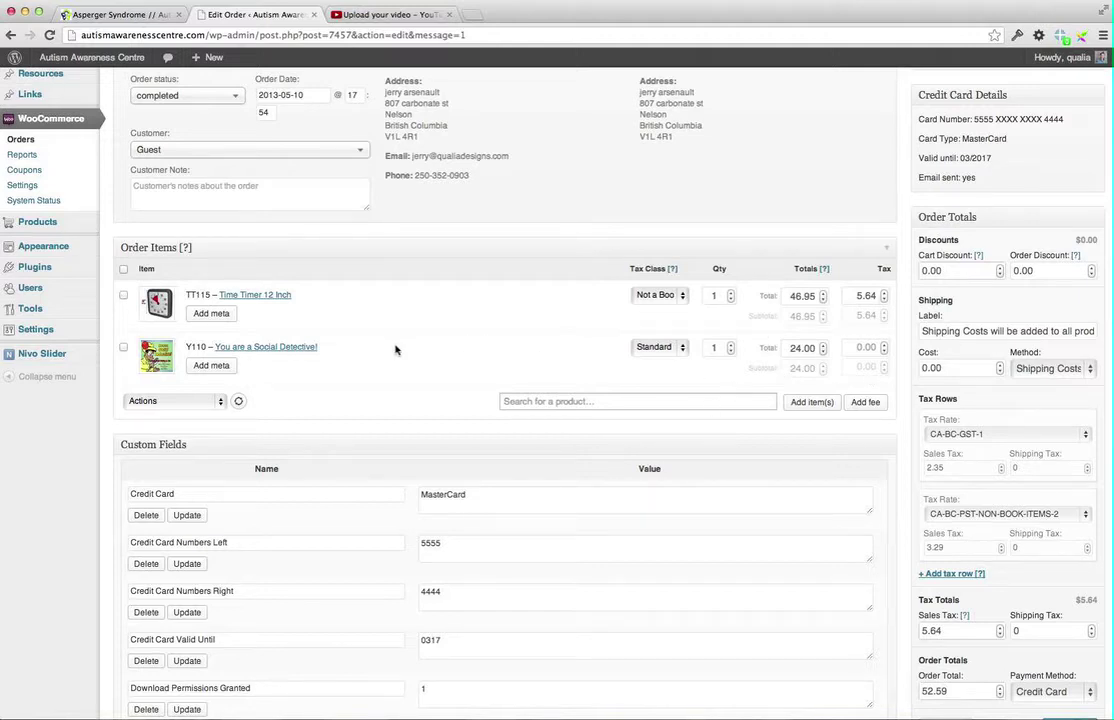
{"action": "scroll", "coordinate": [393, 348], "scroll_direction": "down", "scroll_amount": 2}
{"action": "scroll", "coordinate": [321, 350], "scroll_direction": "down", "scroll_amount": 2}
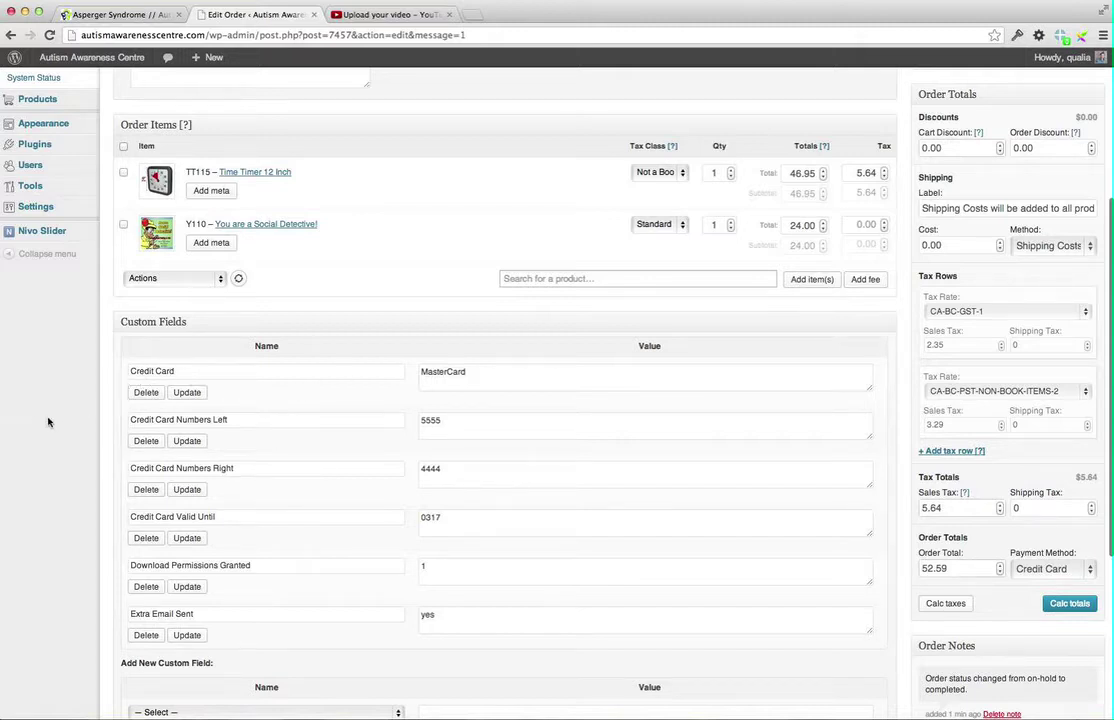
{"action": "scroll", "coordinate": [91, 451], "scroll_direction": "down", "scroll_amount": 2}
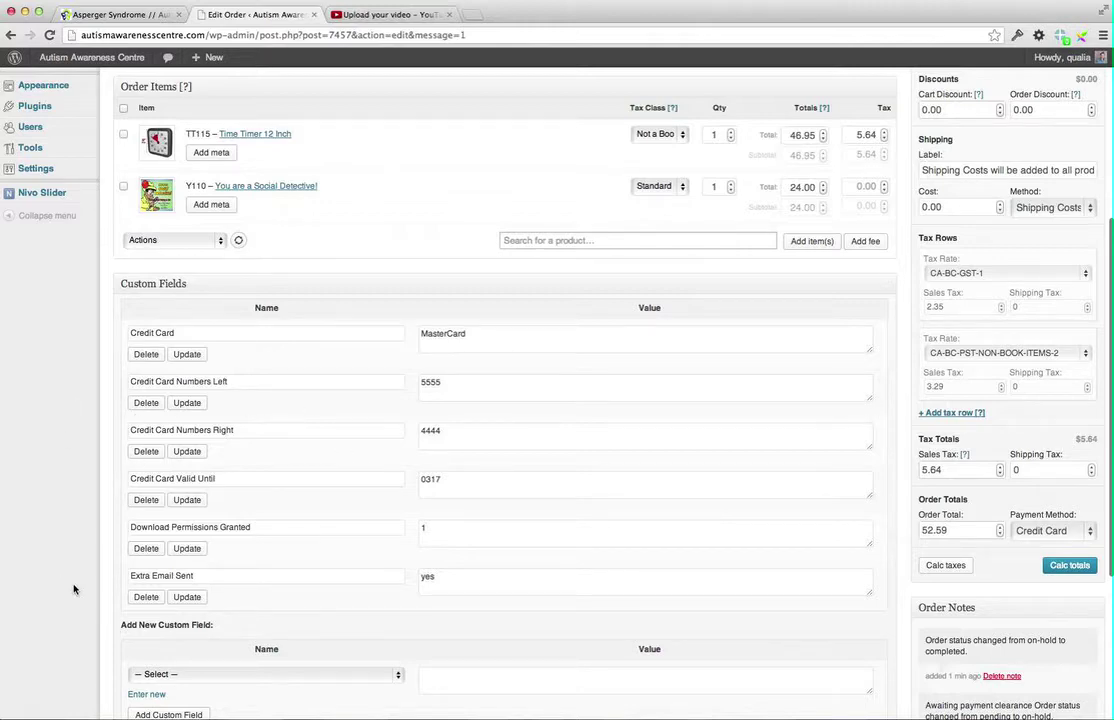
{"action": "scroll", "coordinate": [73, 589], "scroll_direction": "up", "scroll_amount": 6}
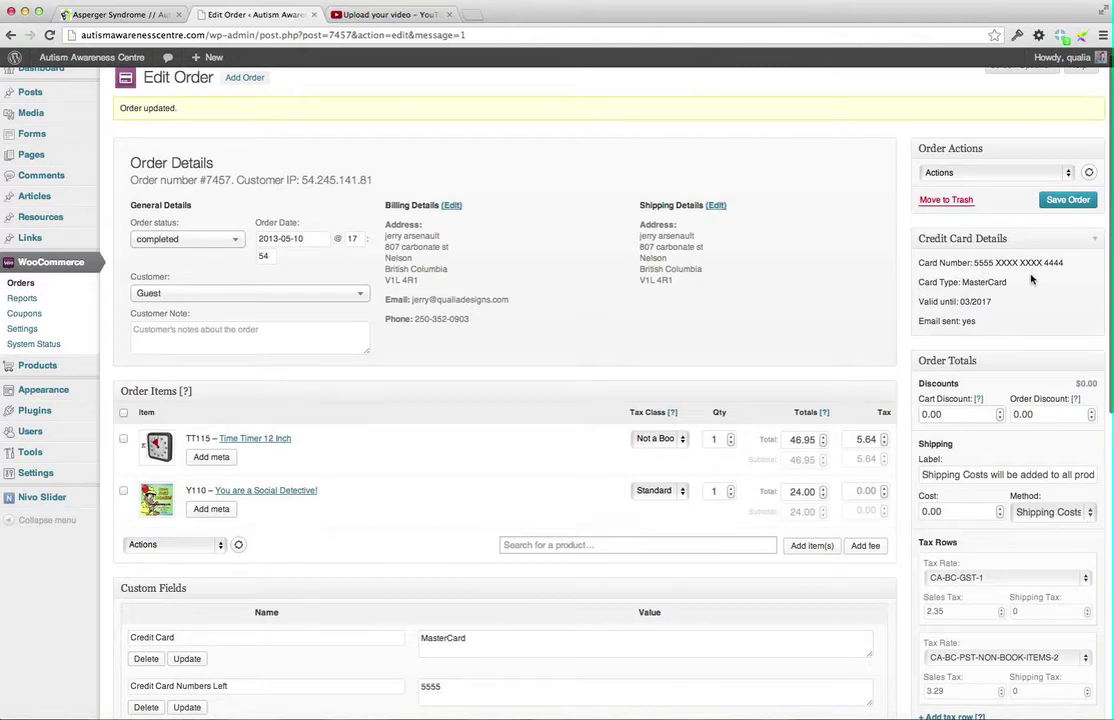
{"action": "scroll", "coordinate": [827, 364], "scroll_direction": "down", "scroll_amount": 2}
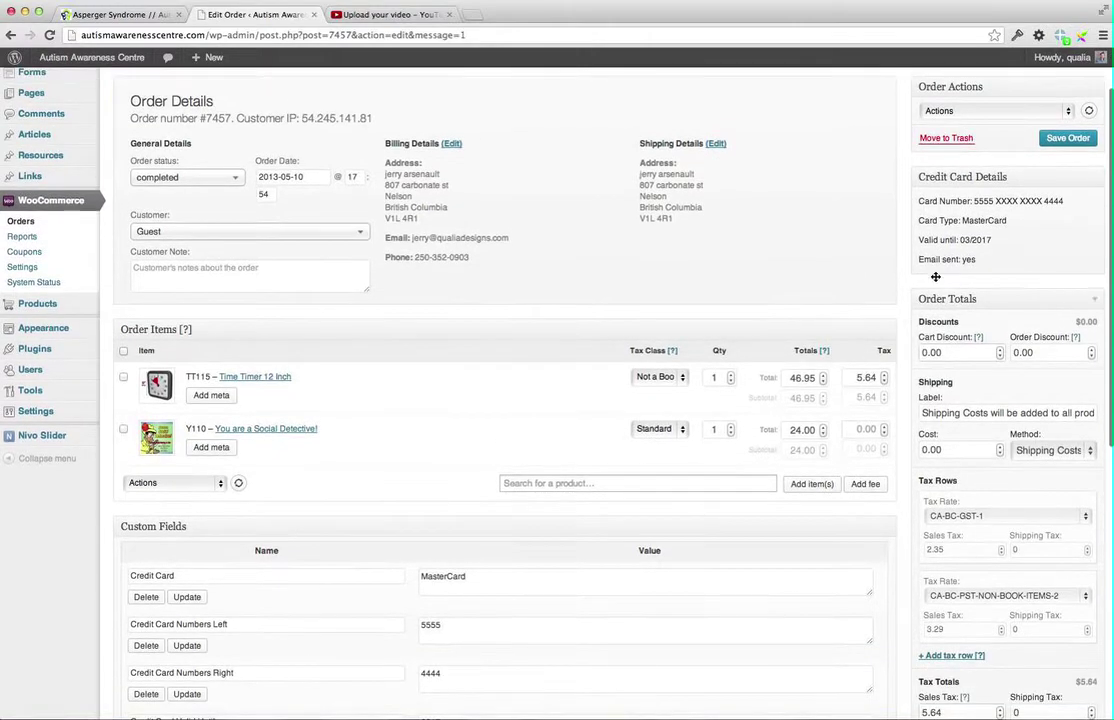
{"action": "scroll", "coordinate": [970, 402], "scroll_direction": "down", "scroll_amount": 4}
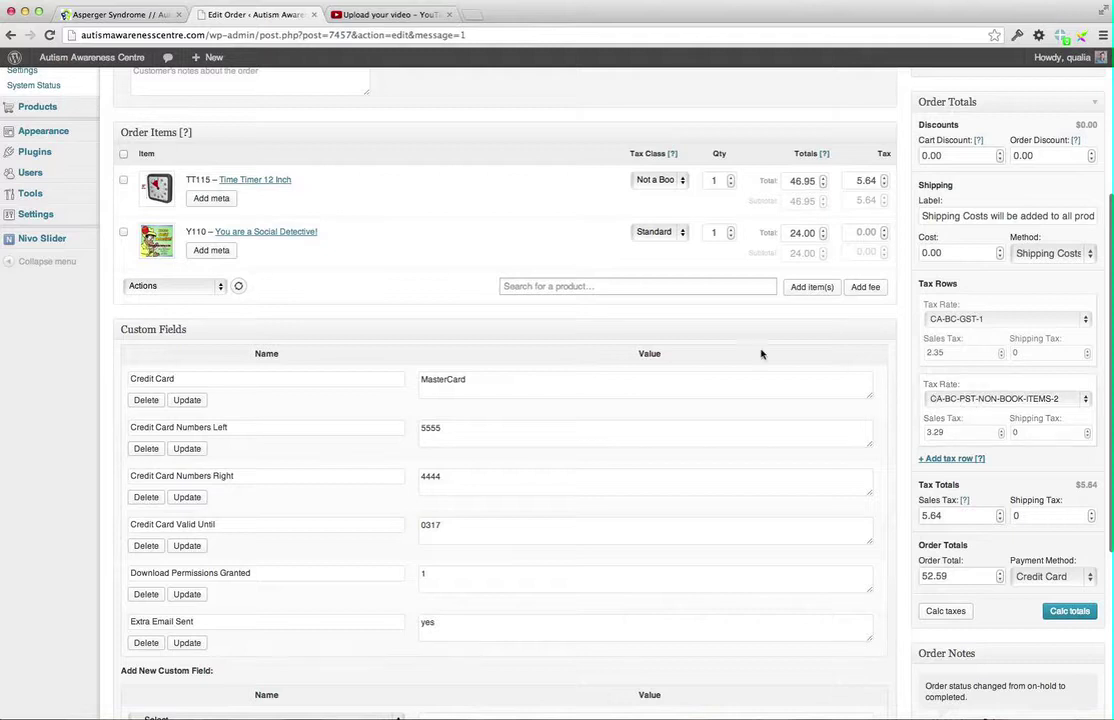
Set the Y110 line's tax amount to 2.33
{"action": "left_click", "coordinate": [857, 231]}
{"action": "left_click", "coordinate": [884, 230]}
{"action": "double_click", "coordinate": [884, 230]}
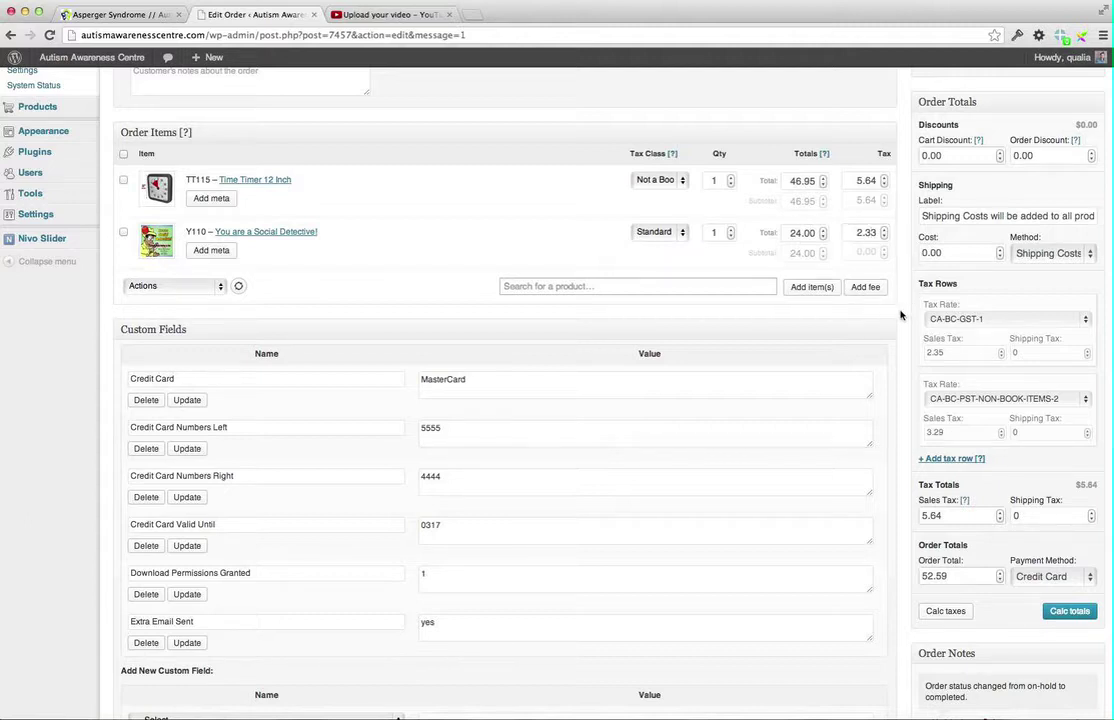
Change the order's shipping cost from 0.00 to 8.50
{"action": "double_click", "coordinate": [935, 252]}
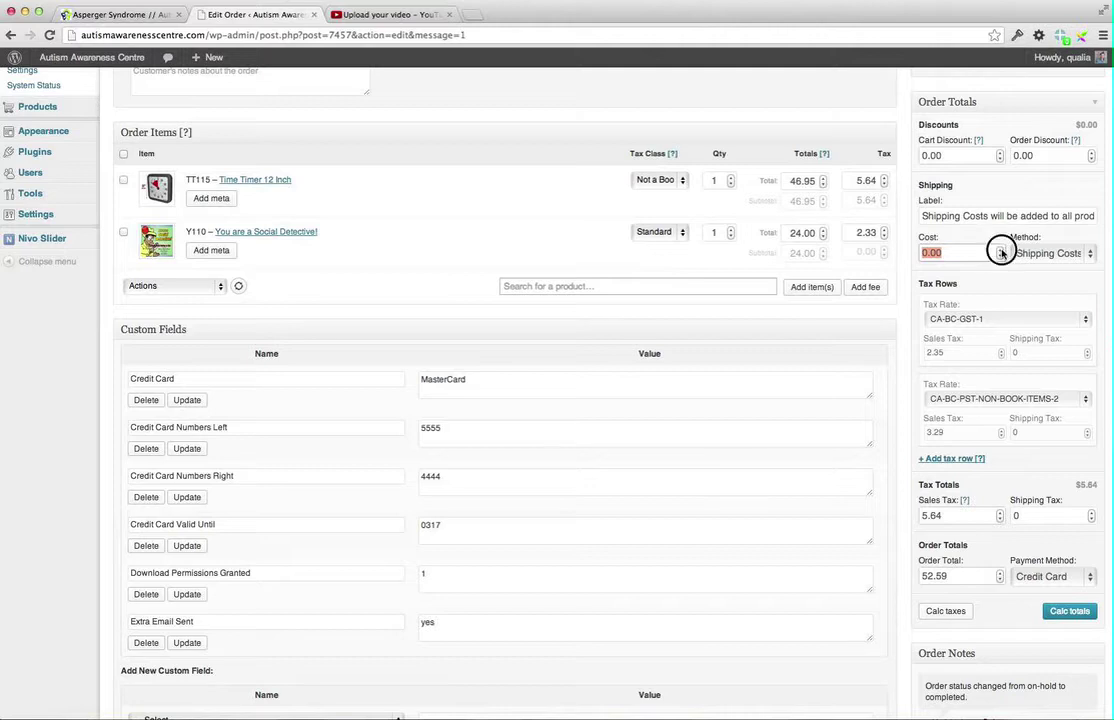
{"action": "key", "text": "BackSpace"}
{"action": "type", "text": "1"}
{"action": "double_click", "coordinate": [940, 252]}
{"action": "type", "text": "8.50"}
{"action": "left_click", "coordinate": [1086, 254]}
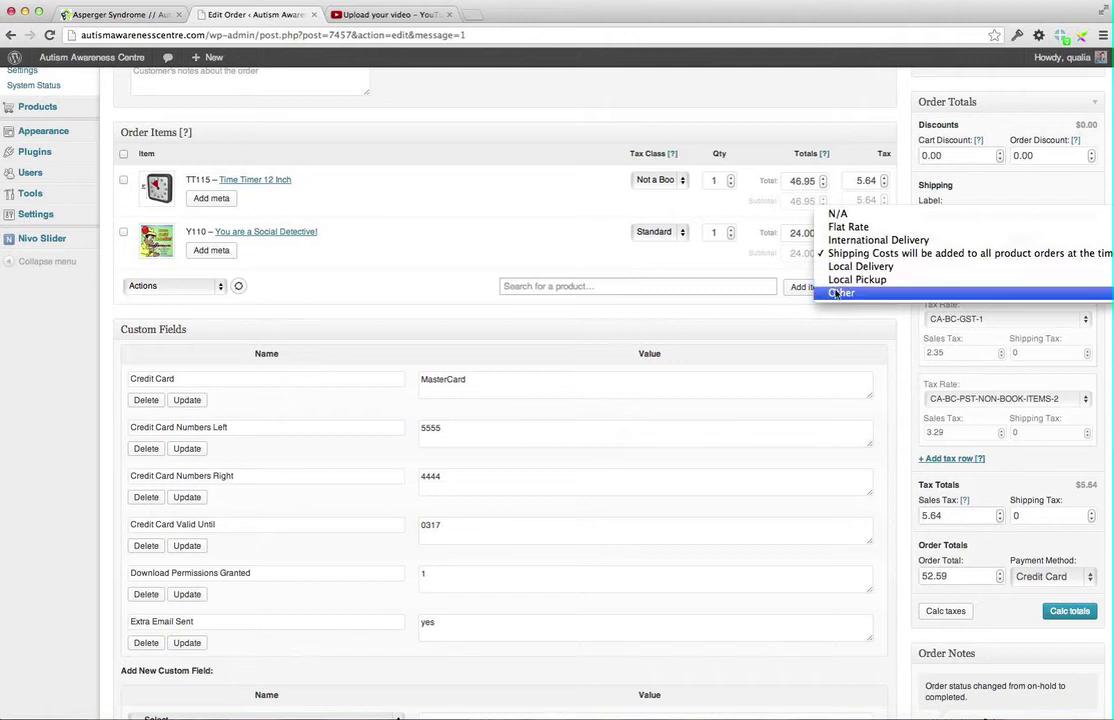
Set the shipping method to Other and add a third tax row left at N/A
{"action": "left_click", "coordinate": [838, 292]}
{"action": "scroll", "coordinate": [900, 340], "scroll_direction": "down", "scroll_amount": 1}
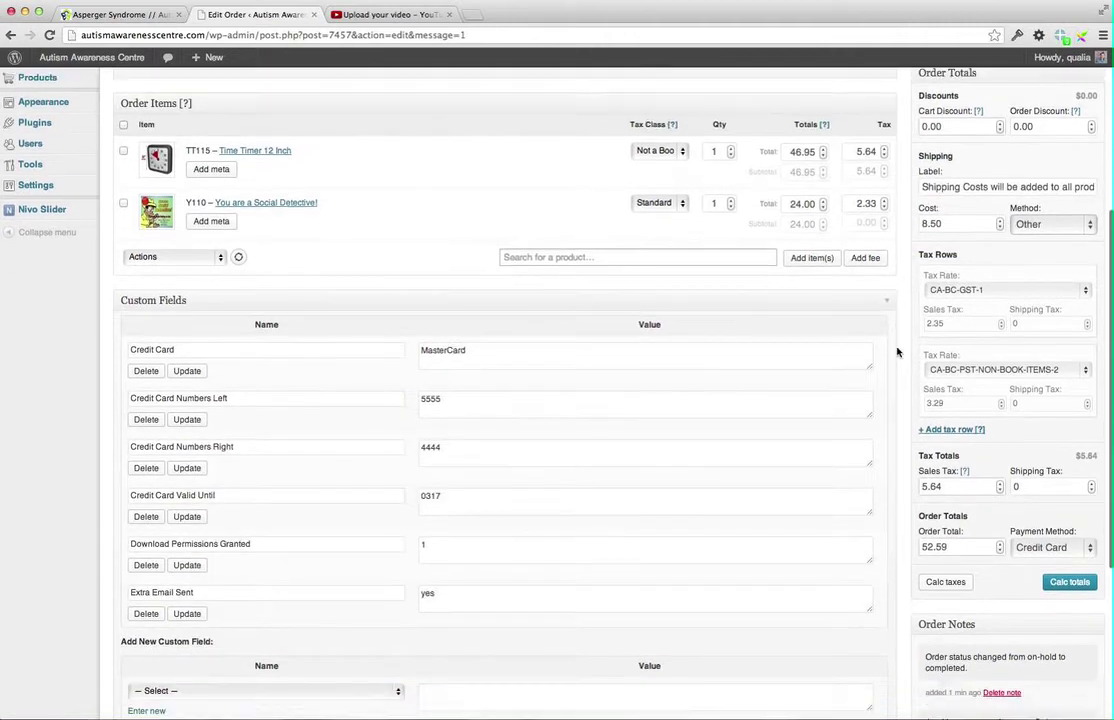
{"action": "left_click", "coordinate": [1040, 290]}
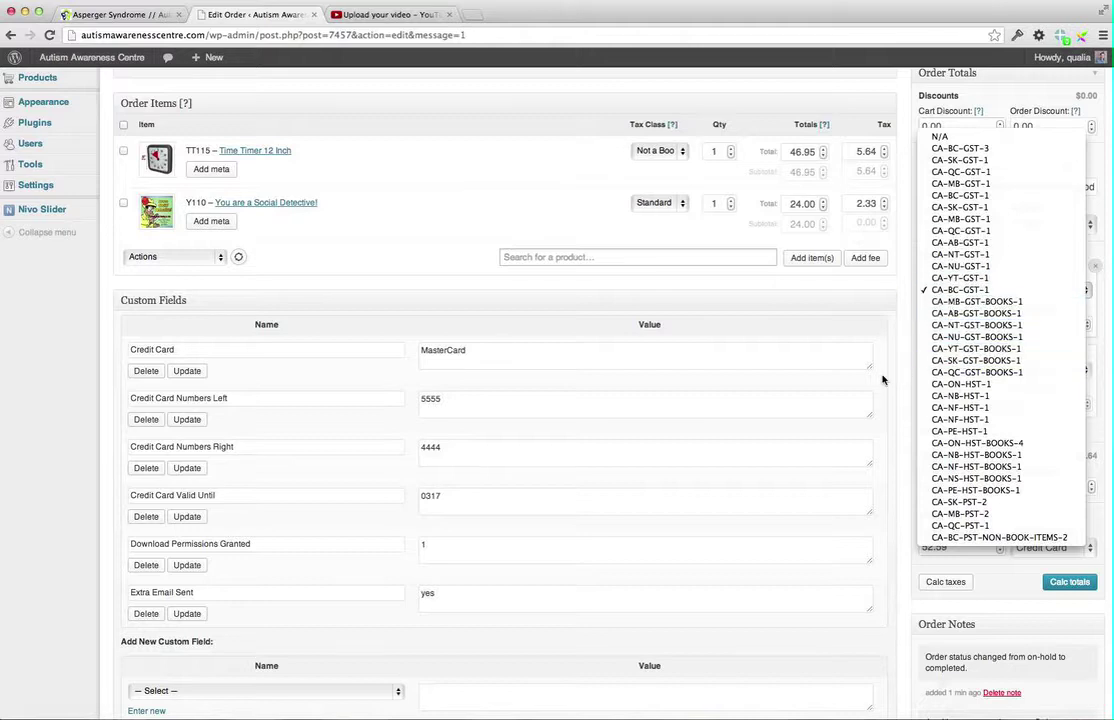
{"action": "left_click", "coordinate": [899, 309]}
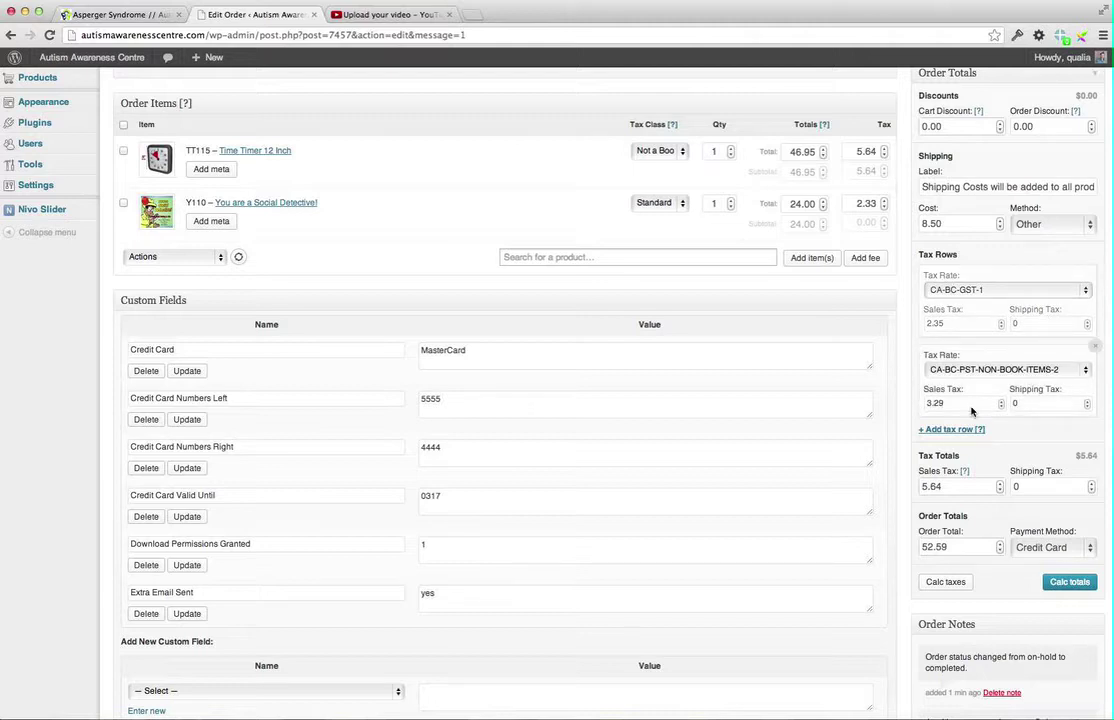
{"action": "left_click", "coordinate": [925, 430]}
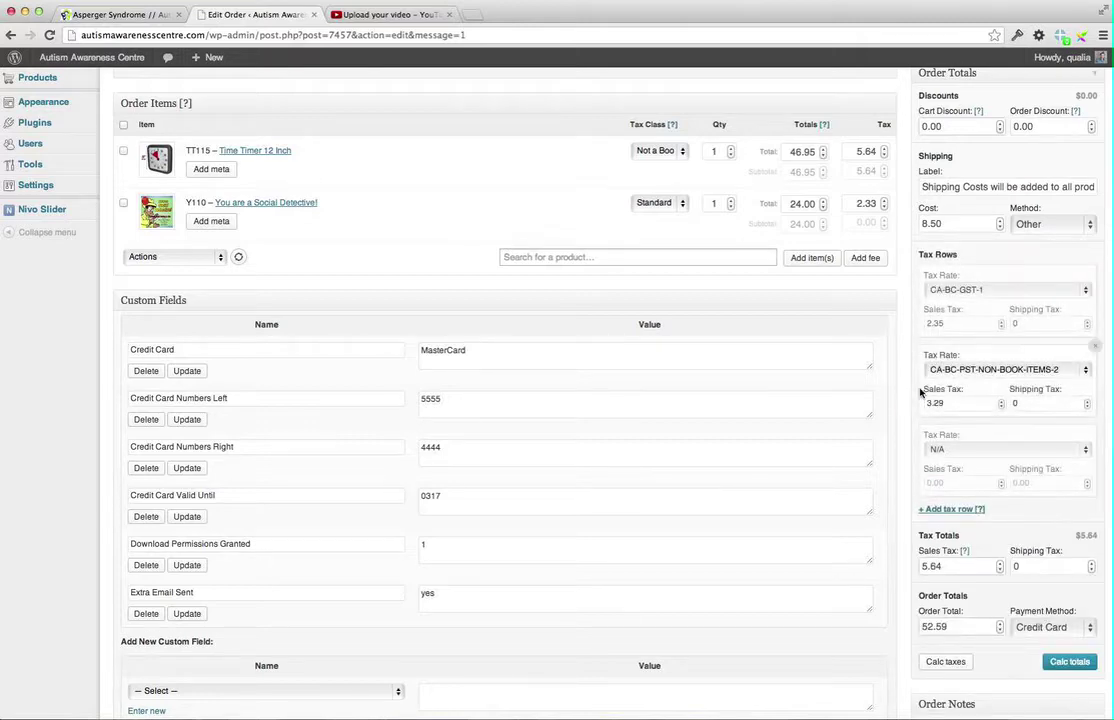
{"action": "scroll", "coordinate": [920, 390], "scroll_direction": "down", "scroll_amount": 5}
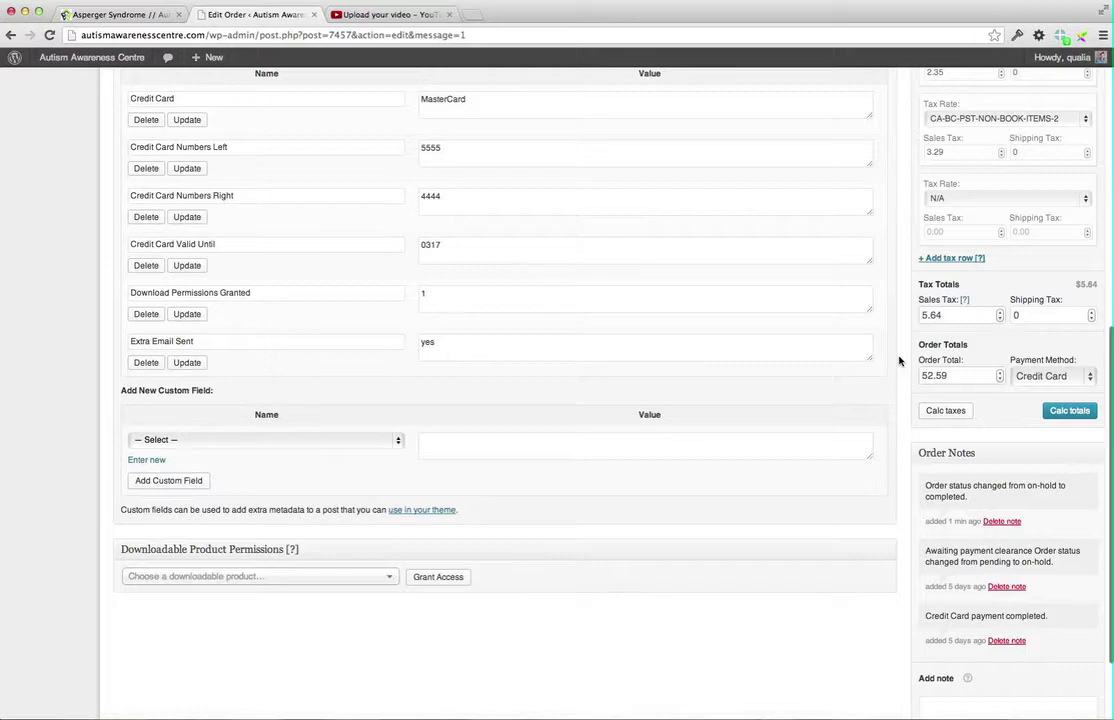
Run Calc totals and confirm, giving sales tax 7.97 and order total 87.42
{"action": "scroll", "coordinate": [899, 361], "scroll_direction": "up", "scroll_amount": 3}
{"action": "scroll", "coordinate": [899, 361], "scroll_direction": "up", "scroll_amount": 4}
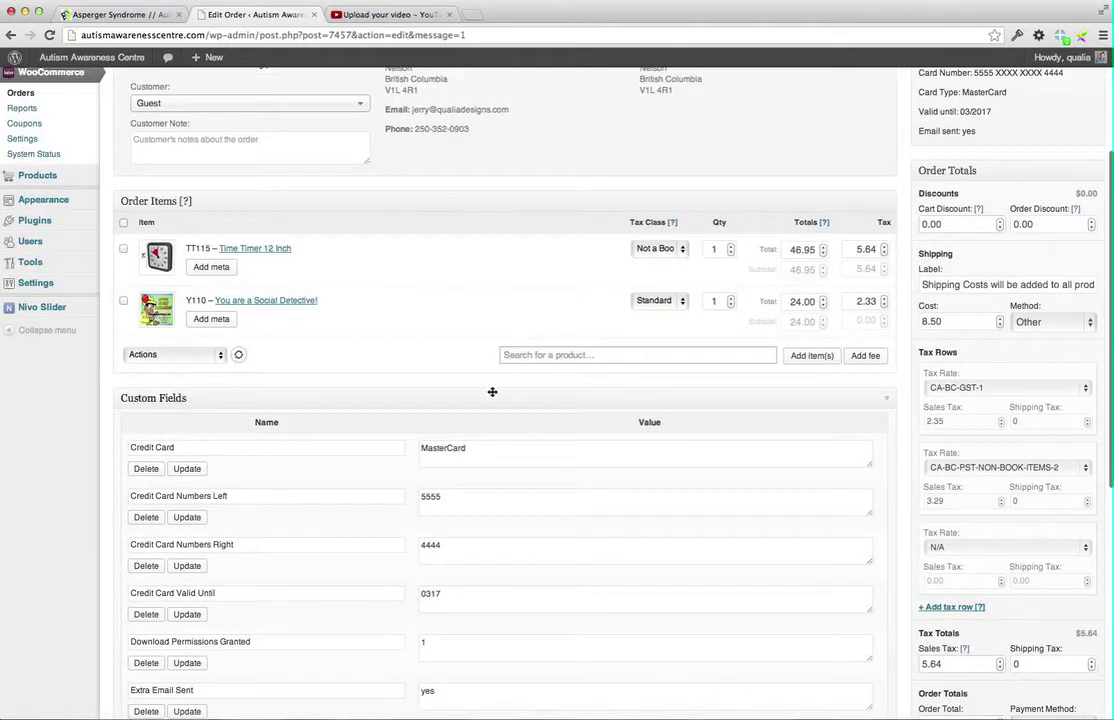
{"action": "scroll", "coordinate": [253, 372], "scroll_direction": "up", "scroll_amount": 5}
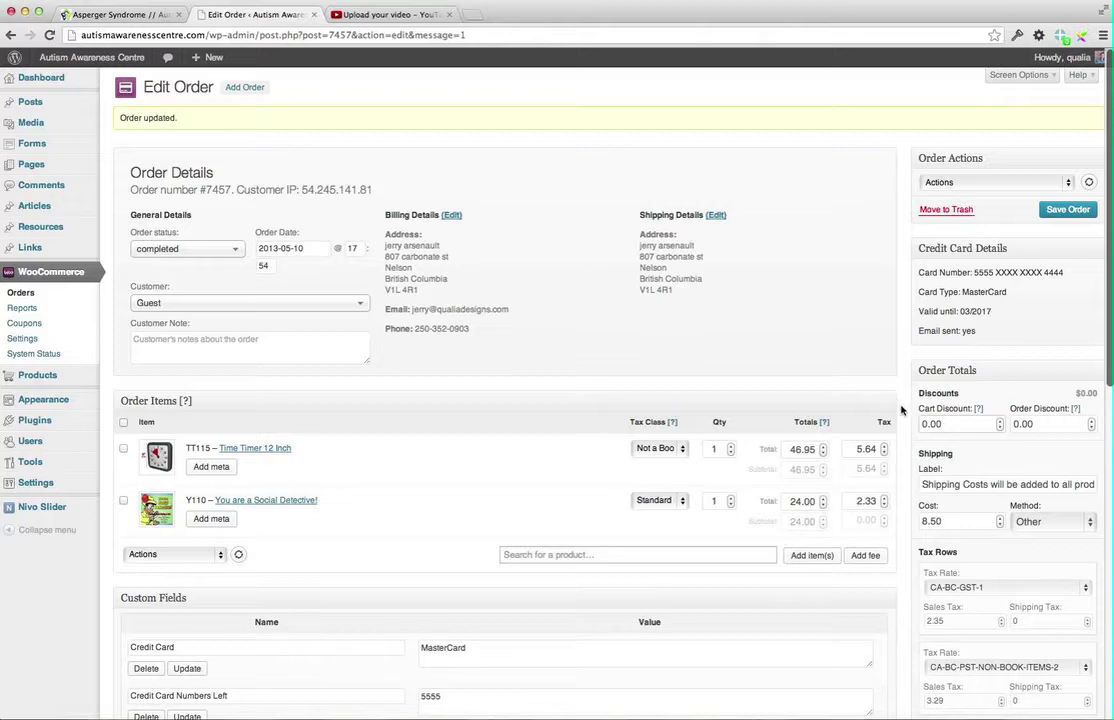
{"action": "scroll", "coordinate": [899, 406], "scroll_direction": "down", "scroll_amount": 3}
{"action": "scroll", "coordinate": [900, 409], "scroll_direction": "down", "scroll_amount": 3}
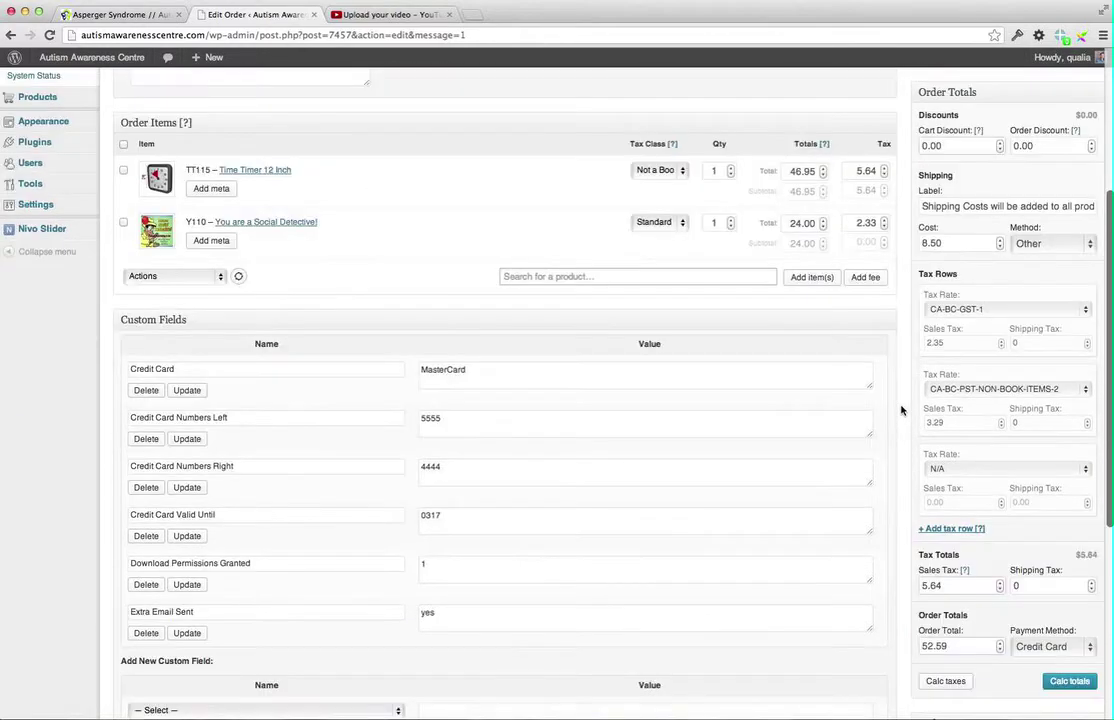
{"action": "scroll", "coordinate": [900, 410], "scroll_direction": "down", "scroll_amount": 2}
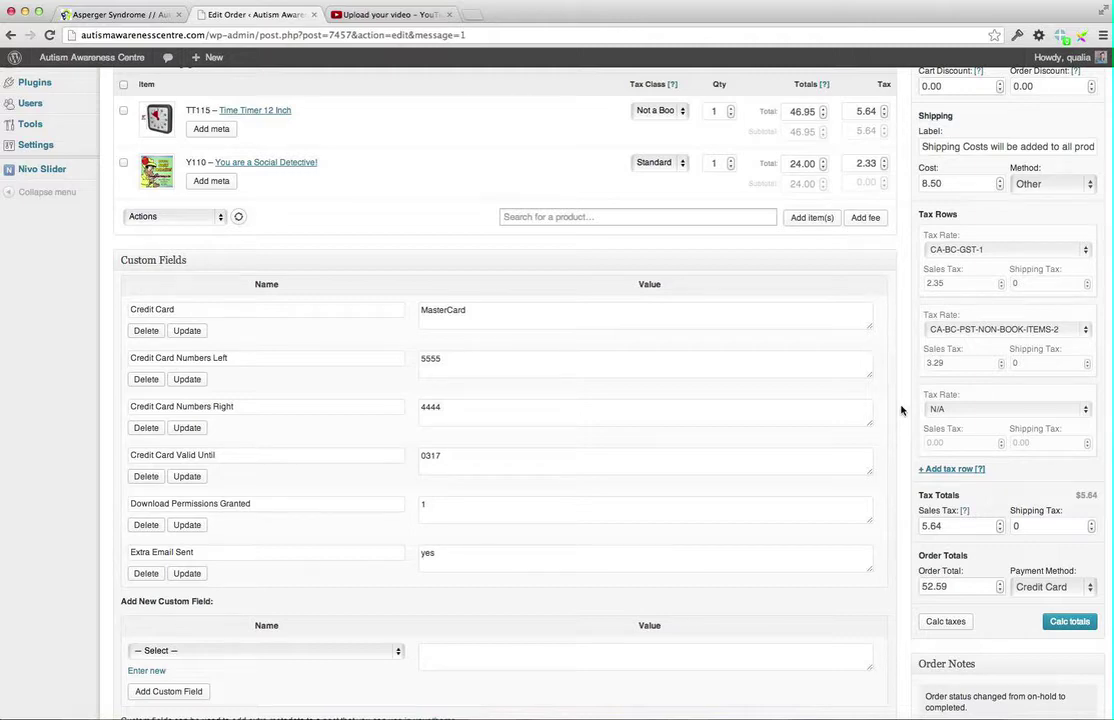
{"action": "scroll", "coordinate": [900, 409], "scroll_direction": "down", "scroll_amount": 6}
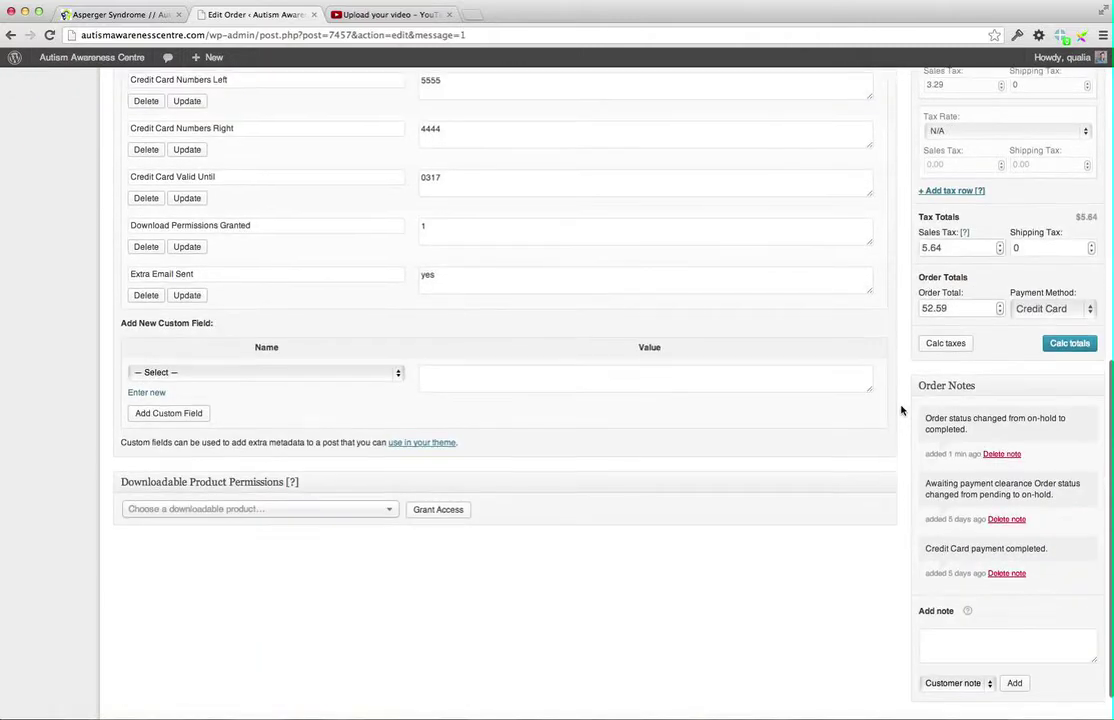
{"action": "scroll", "coordinate": [902, 408], "scroll_direction": "up", "scroll_amount": 3}
{"action": "left_click", "coordinate": [1080, 465]}
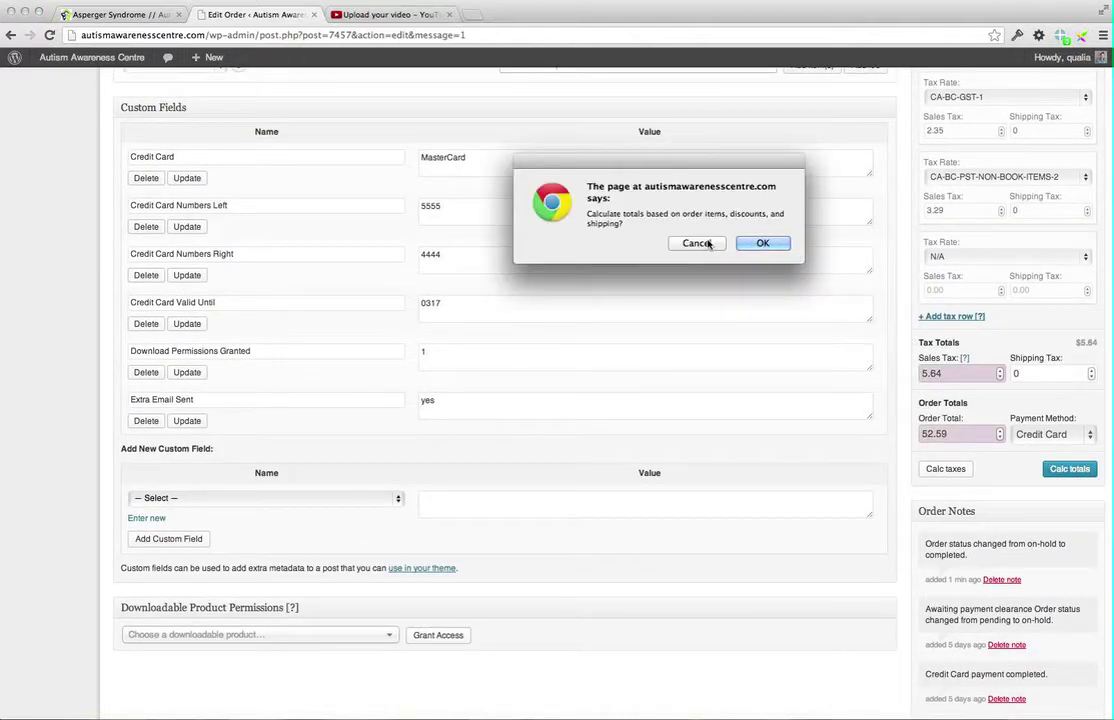
{"action": "left_click", "coordinate": [763, 243]}
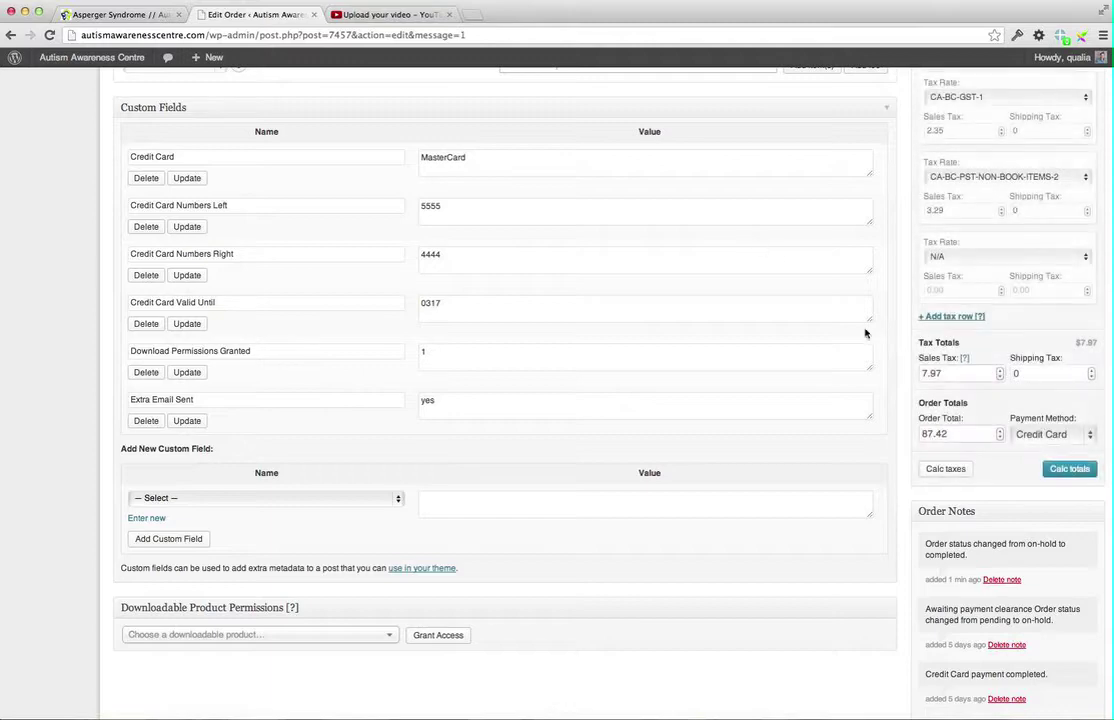
{"action": "scroll", "coordinate": [868, 338], "scroll_direction": "up", "scroll_amount": 10}
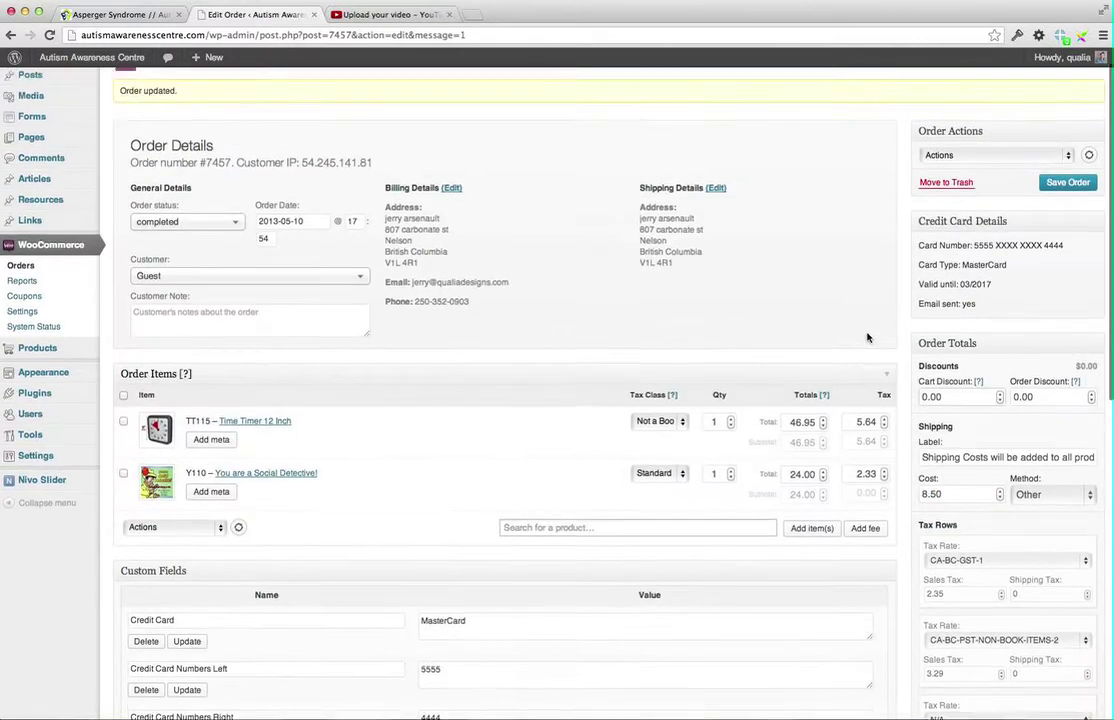
{"action": "left_click", "coordinate": [977, 183]}
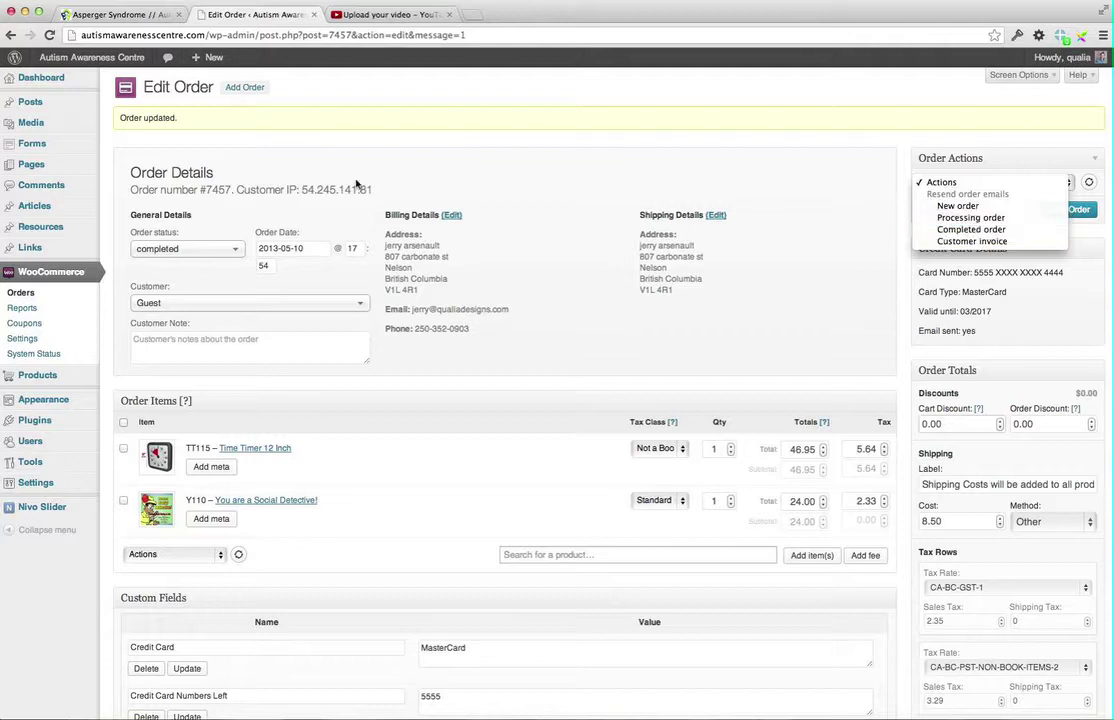
{"action": "left_click", "coordinate": [213, 273]}
{"action": "left_click", "coordinate": [236, 249]}
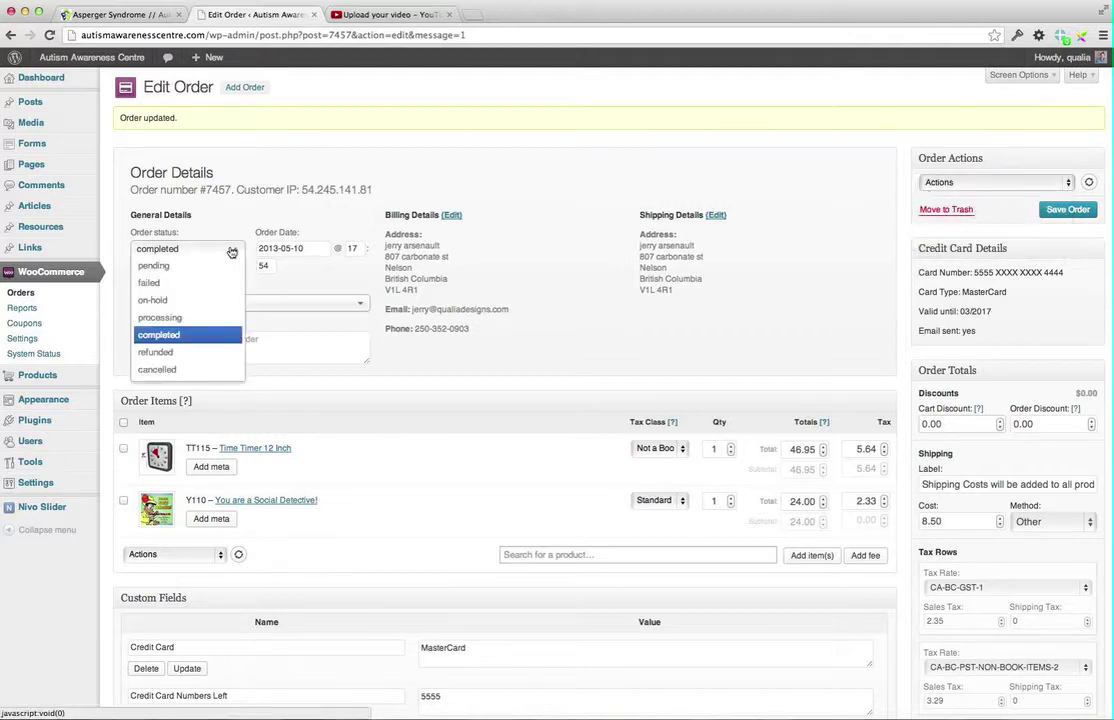
{"action": "left_click", "coordinate": [172, 318]}
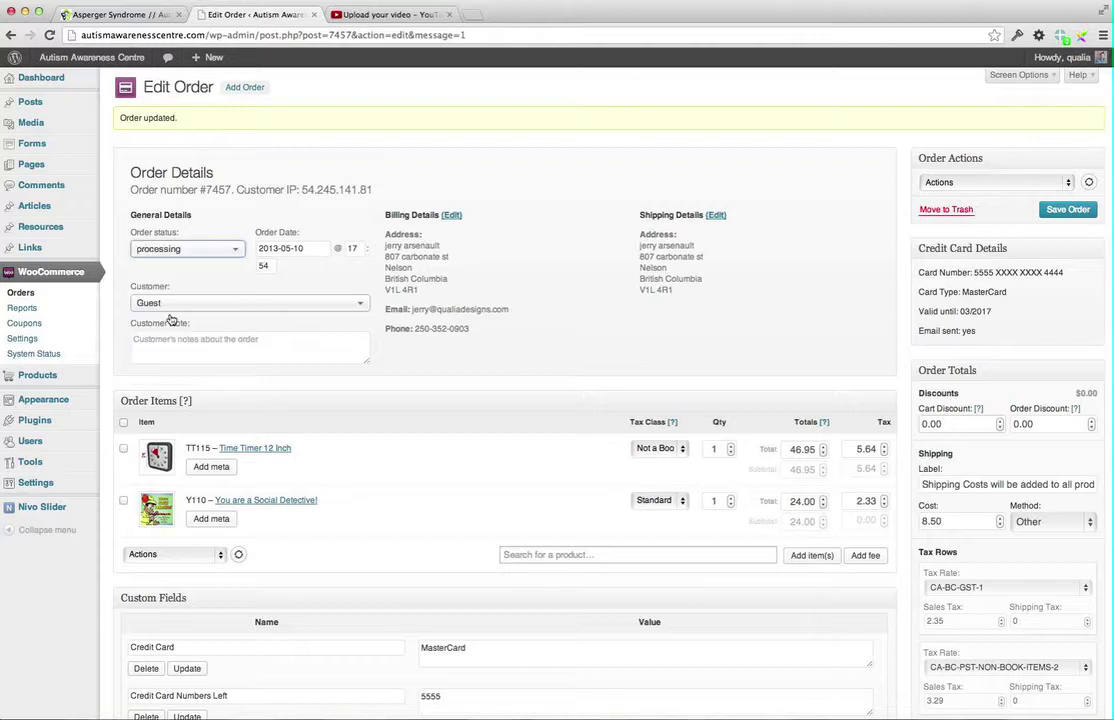
Resend the processing-order email, save the order, and return to the Orders list
{"action": "left_click", "coordinate": [1013, 182]}
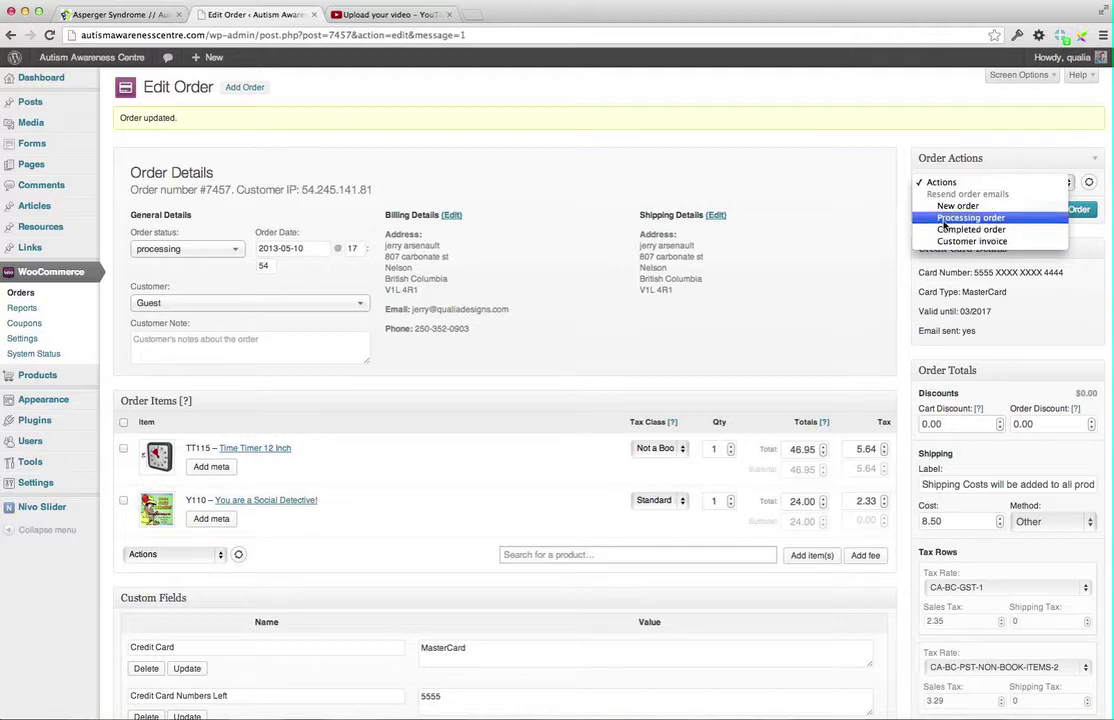
{"action": "left_click", "coordinate": [985, 217]}
{"action": "left_click", "coordinate": [1065, 211]}
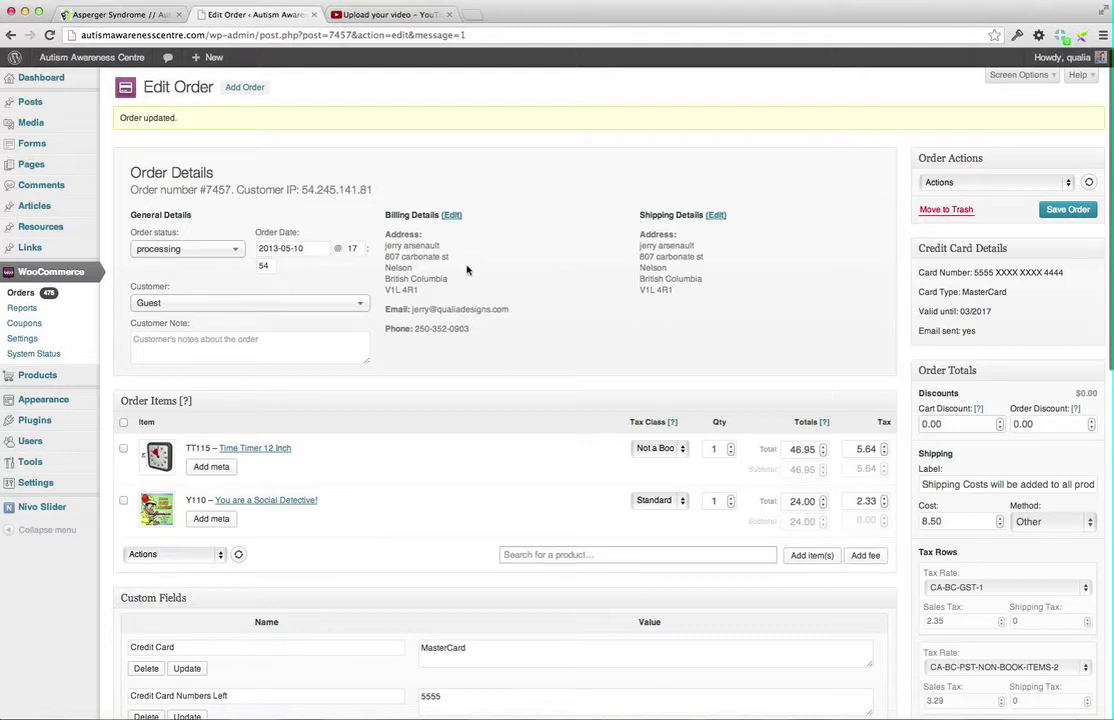
{"action": "left_click", "coordinate": [18, 293]}
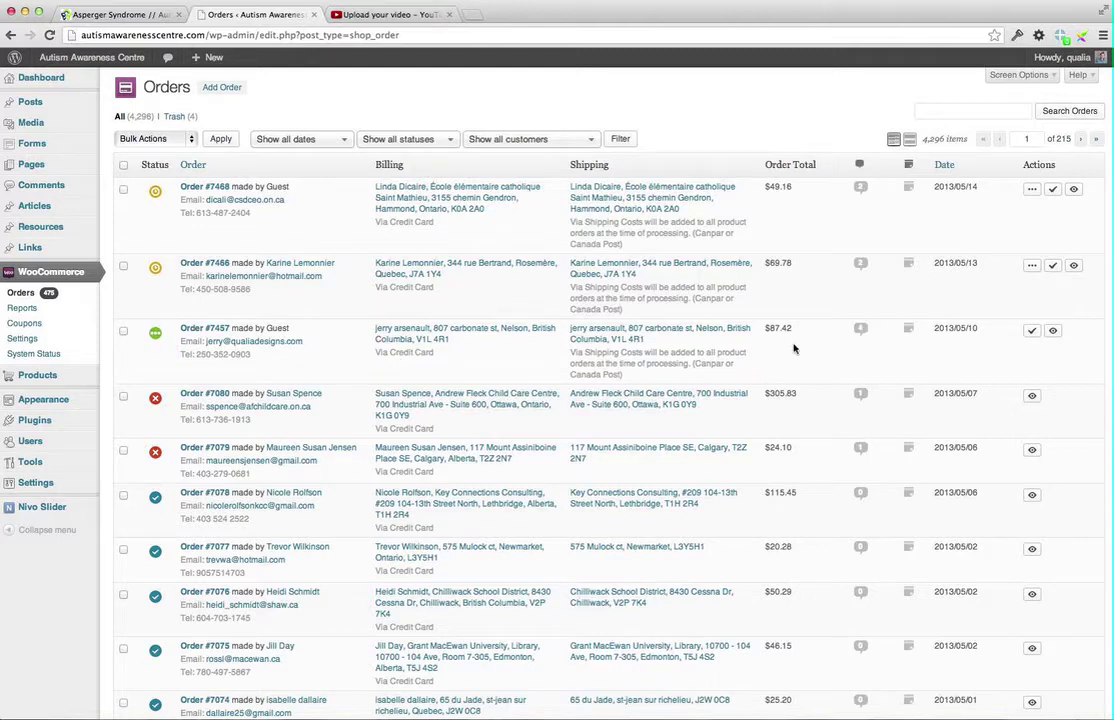
{"action": "left_click", "coordinate": [858, 332]}
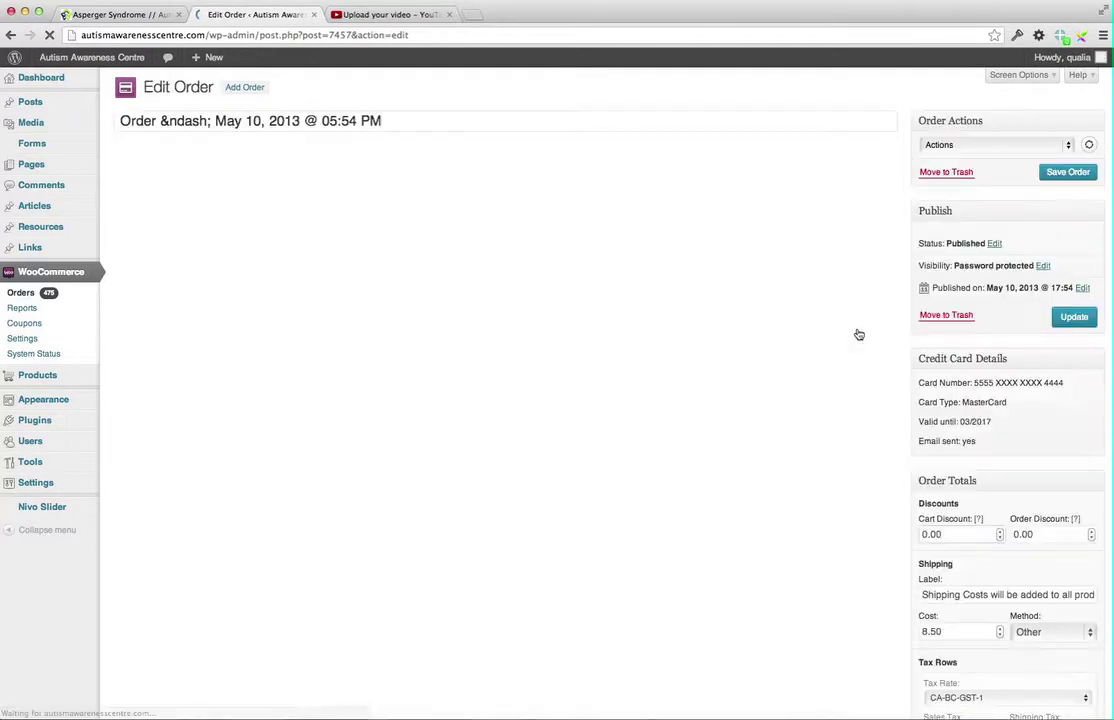
{"action": "scroll", "coordinate": [768, 289], "scroll_direction": "down", "scroll_amount": 5}
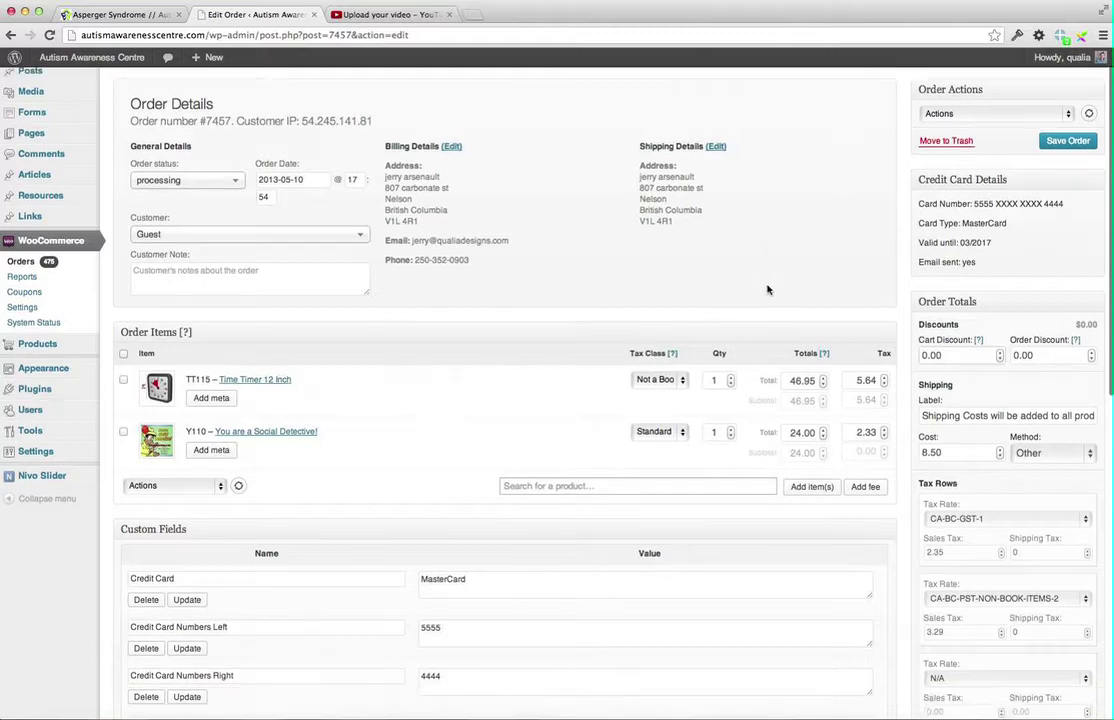
{"action": "scroll", "coordinate": [768, 289], "scroll_direction": "down", "scroll_amount": 3}
{"action": "scroll", "coordinate": [768, 289], "scroll_direction": "up", "scroll_amount": 7}
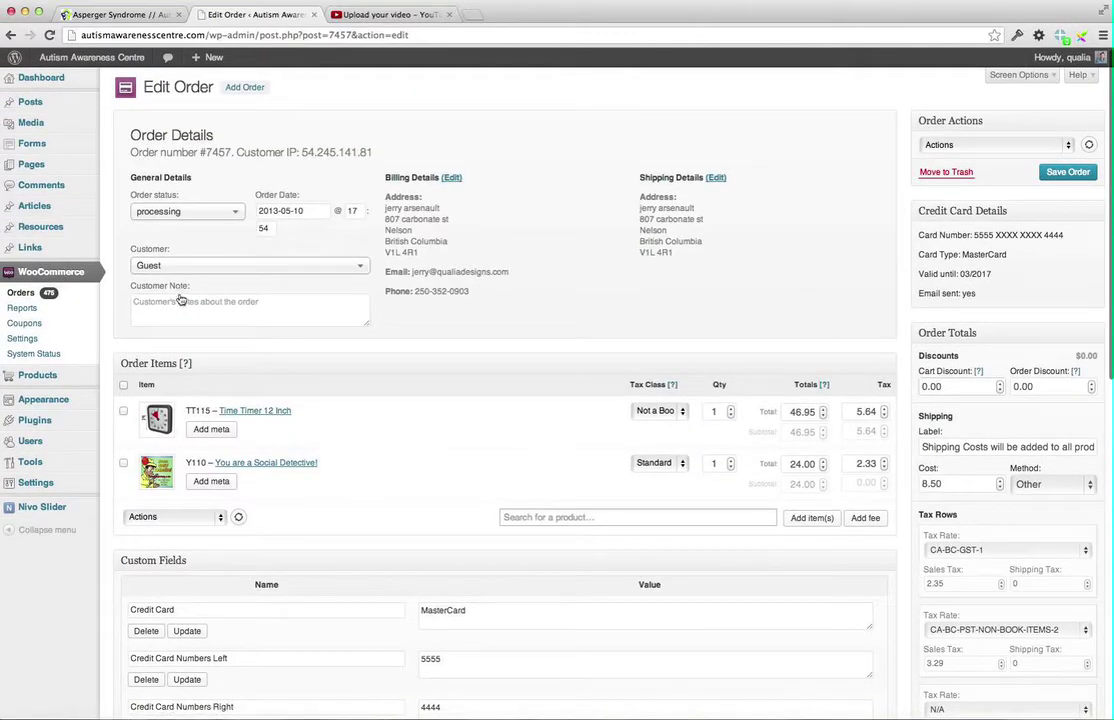
Browse the Product Sales report, searching for 'Social Dete', then go to the Pages list
{"action": "left_click", "coordinate": [30, 311]}
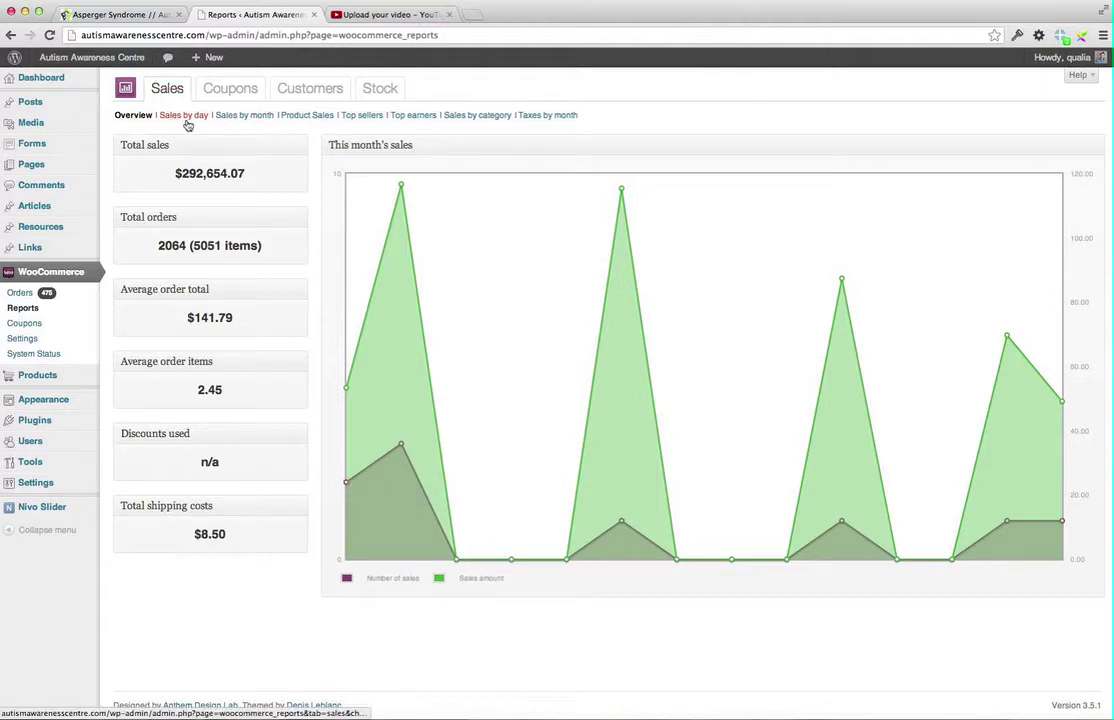
{"action": "left_click", "coordinate": [307, 116]}
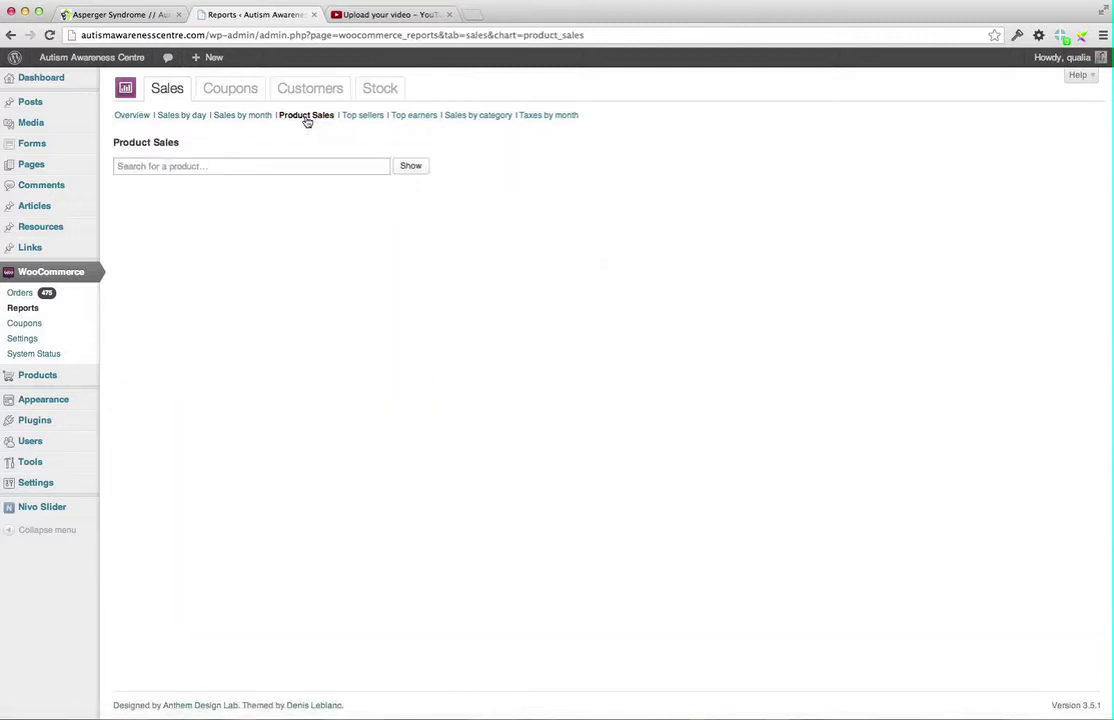
{"action": "left_click", "coordinate": [163, 165]}
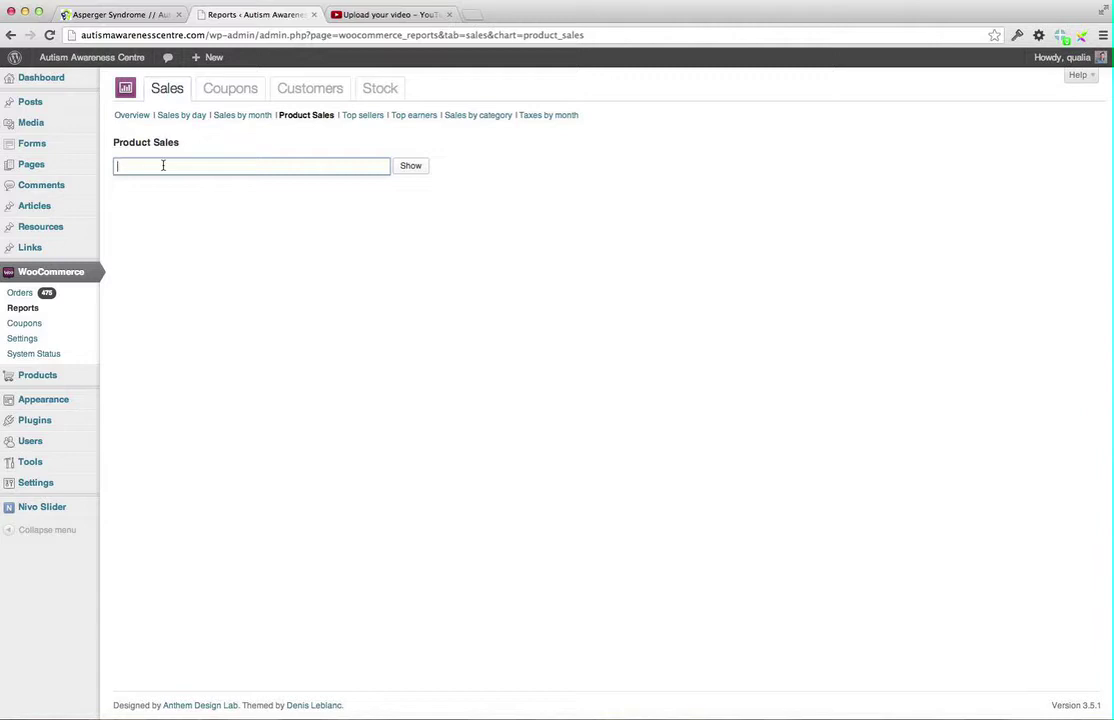
{"action": "type", "text": "Social"}
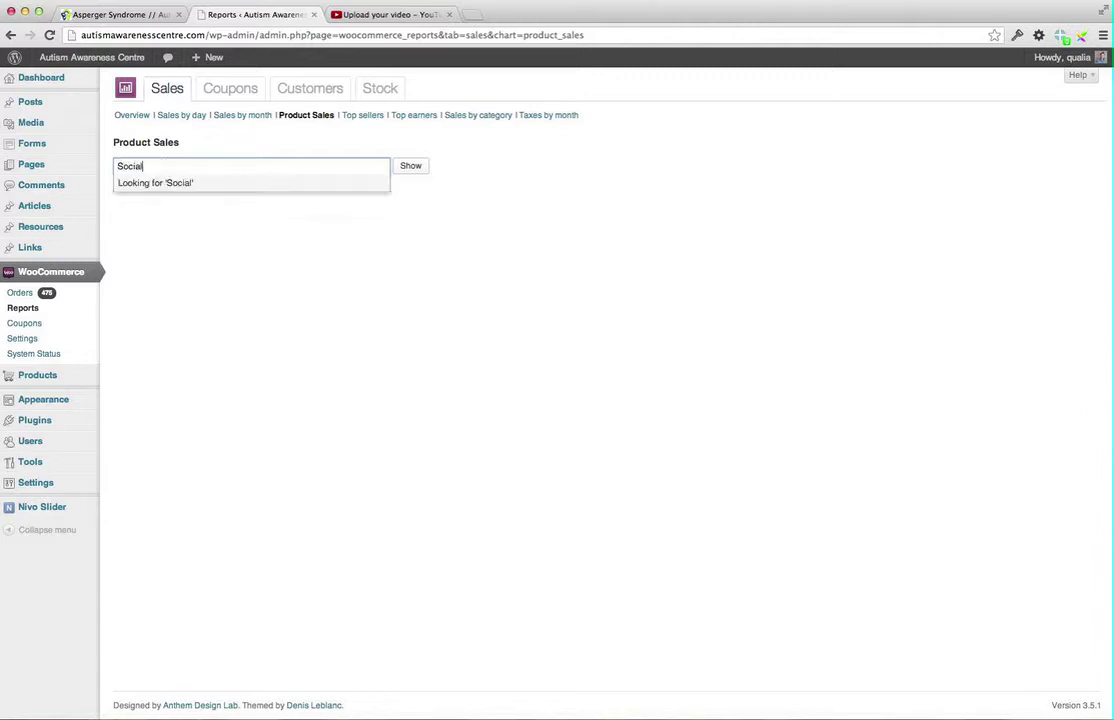
{"action": "type", "text": " Detective"}
{"action": "left_click", "coordinate": [410, 168]}
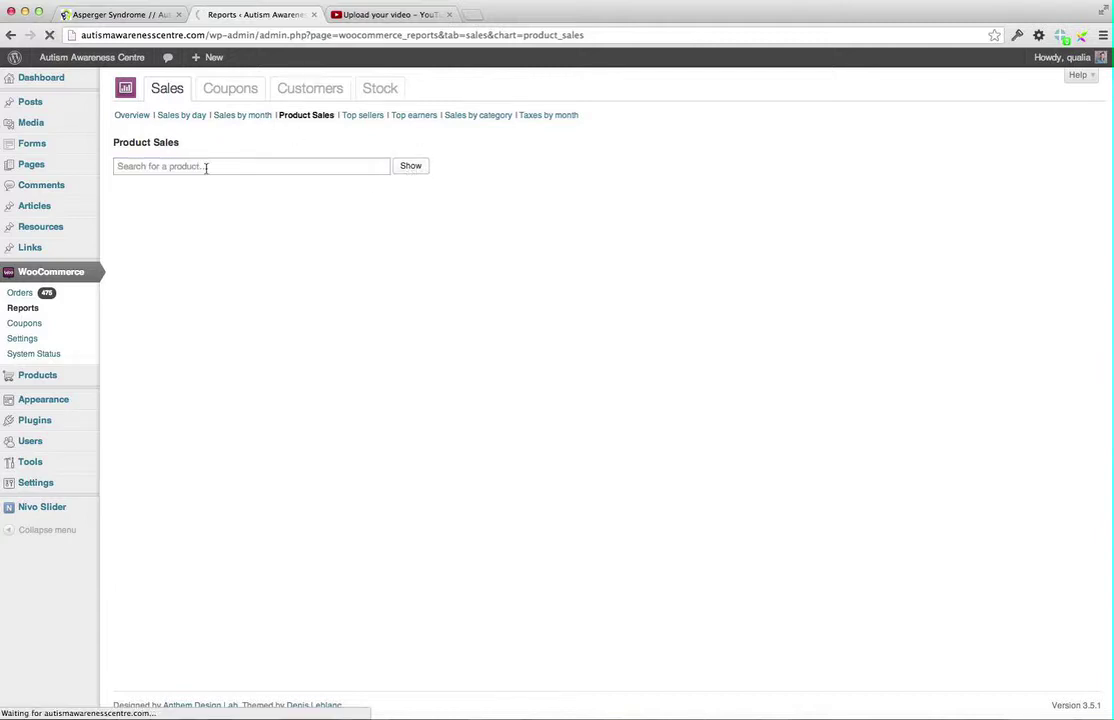
{"action": "left_click", "coordinate": [206, 168]}
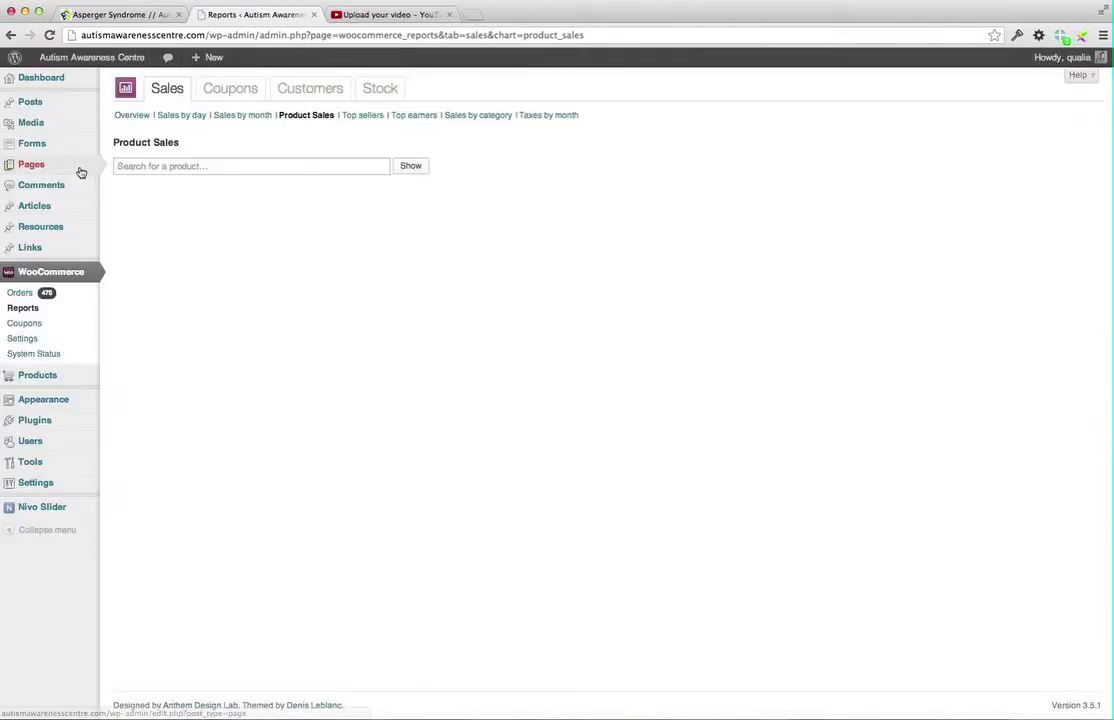
{"action": "left_click", "coordinate": [31, 164]}
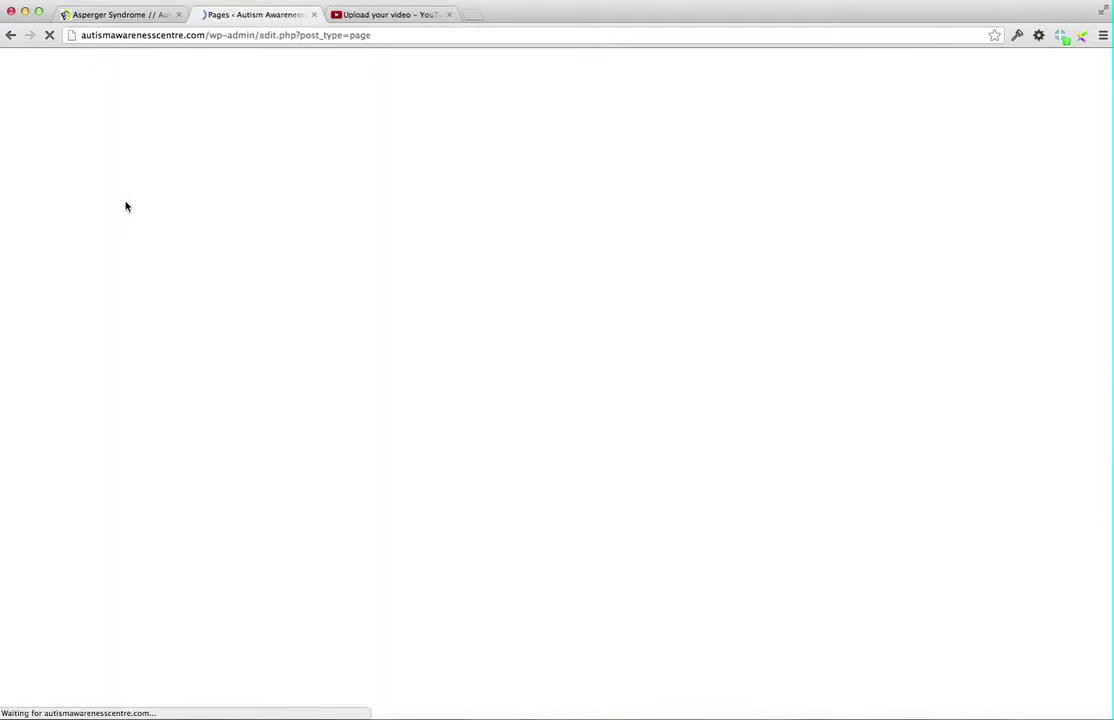
View the empty WooCommerce Coupons list, then go to WooCommerce Settings
{"action": "mouse_move", "coordinate": [55, 313]}
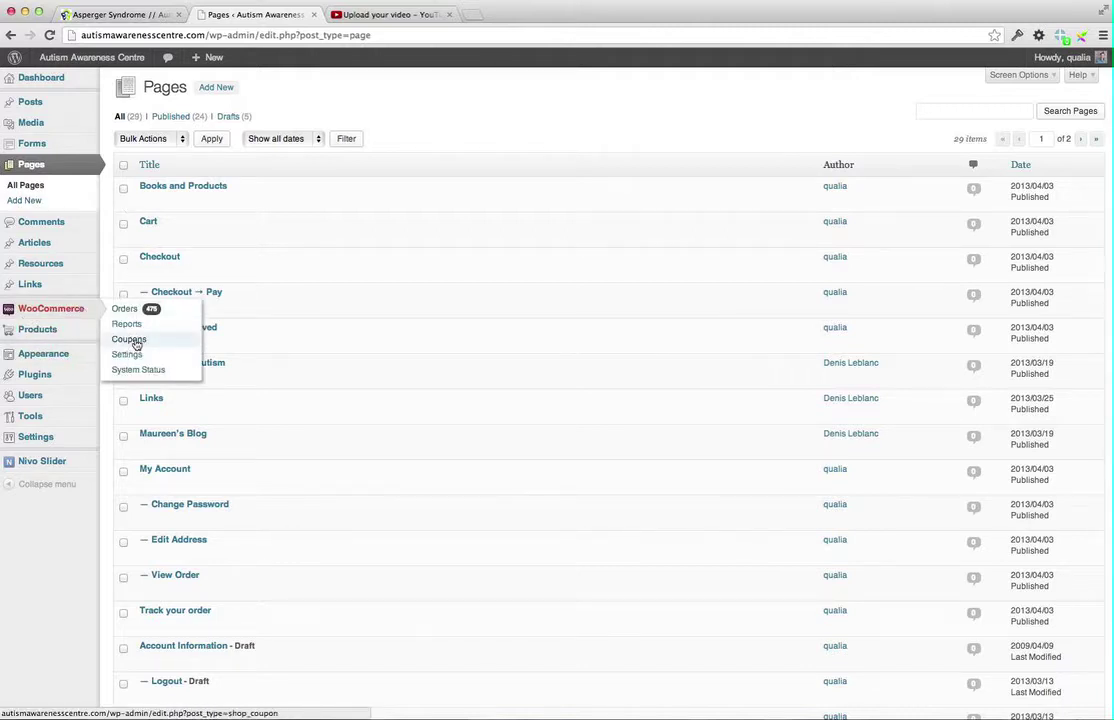
{"action": "left_click", "coordinate": [140, 342]}
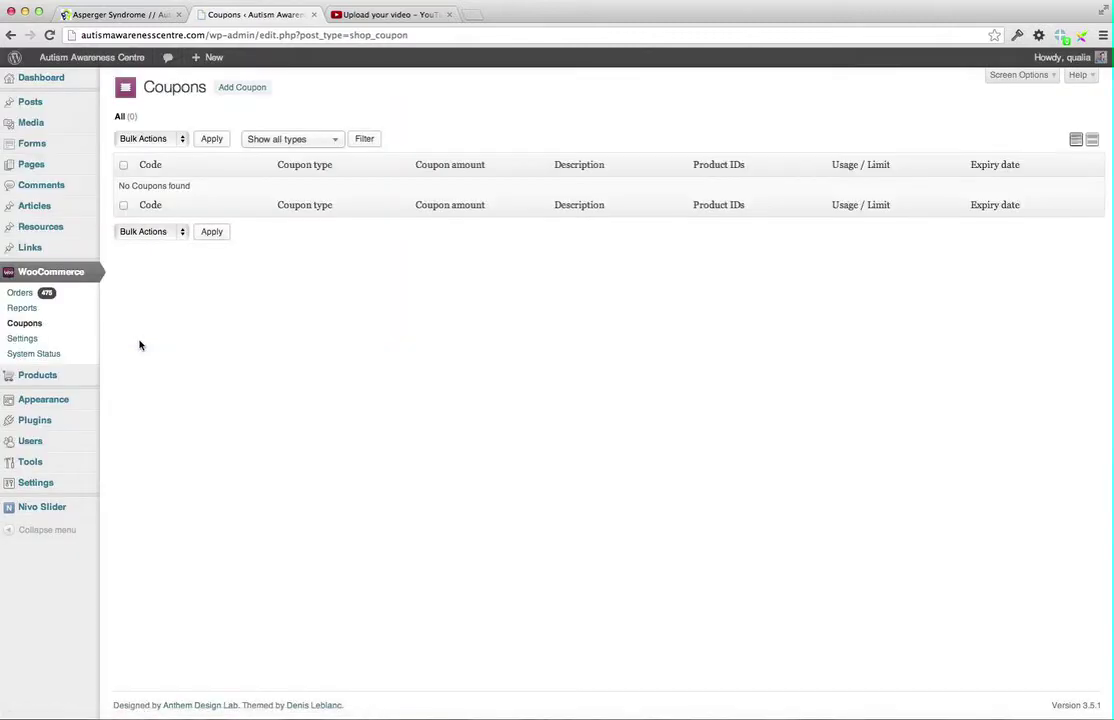
{"action": "left_click", "coordinate": [22, 341]}
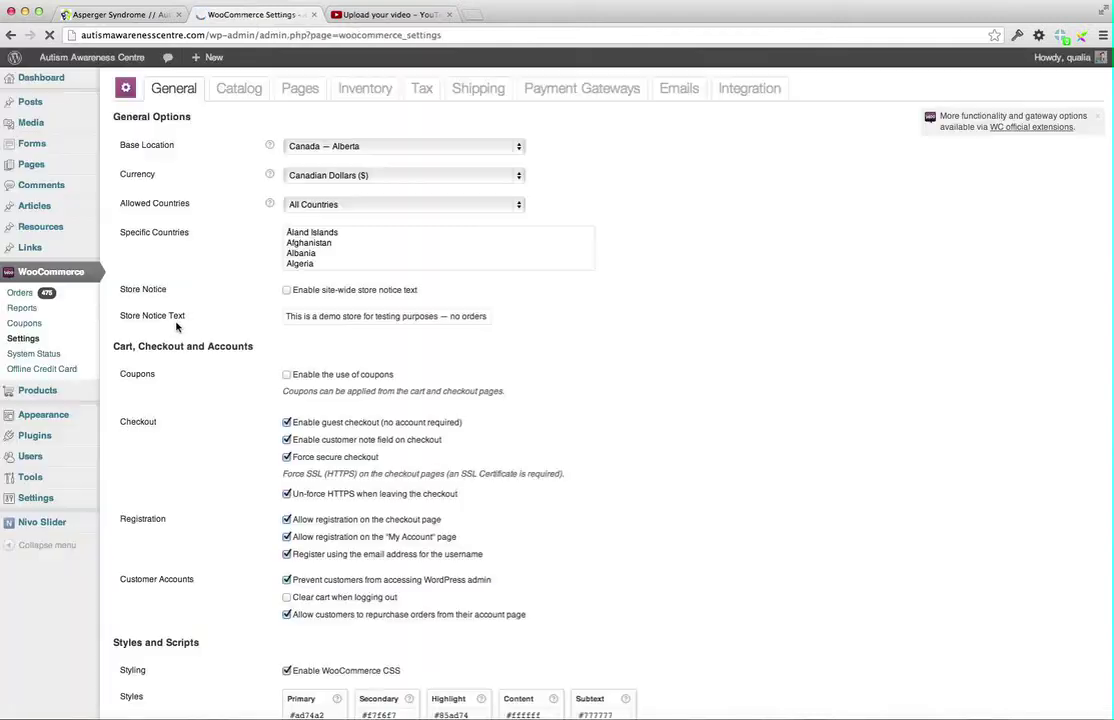
Browse the Catalog, Pages, Inventory, Tax, Shipping and Payment Gateways settings, then go to Products
{"action": "left_click", "coordinate": [231, 93]}
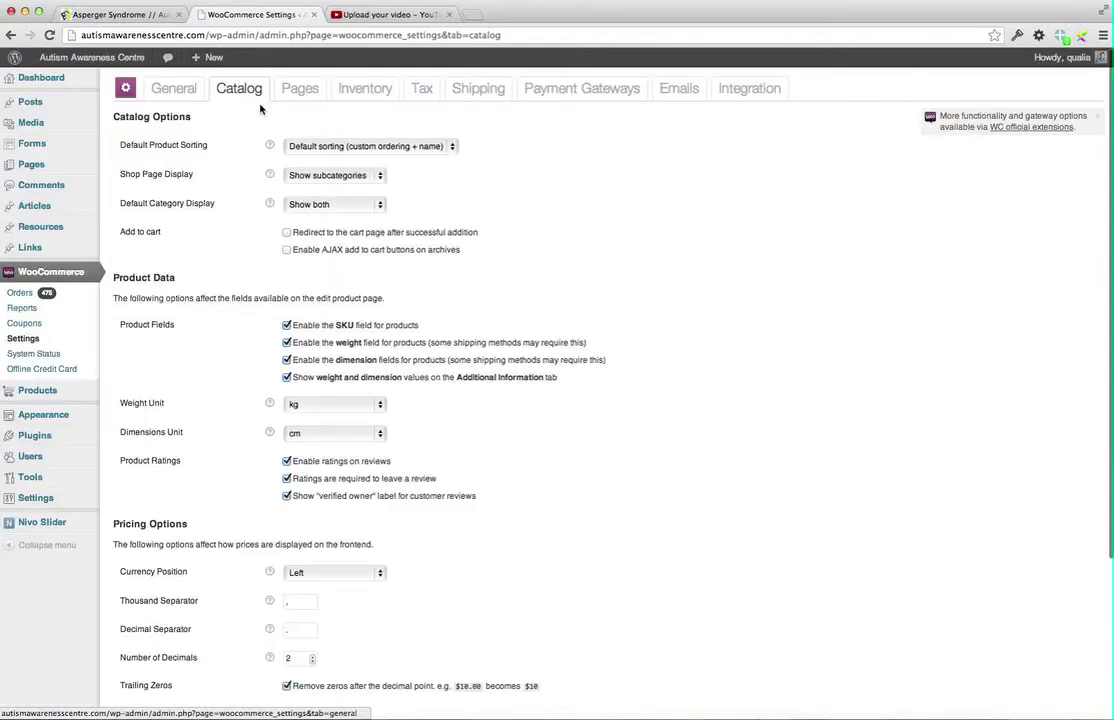
{"action": "left_click", "coordinate": [300, 90]}
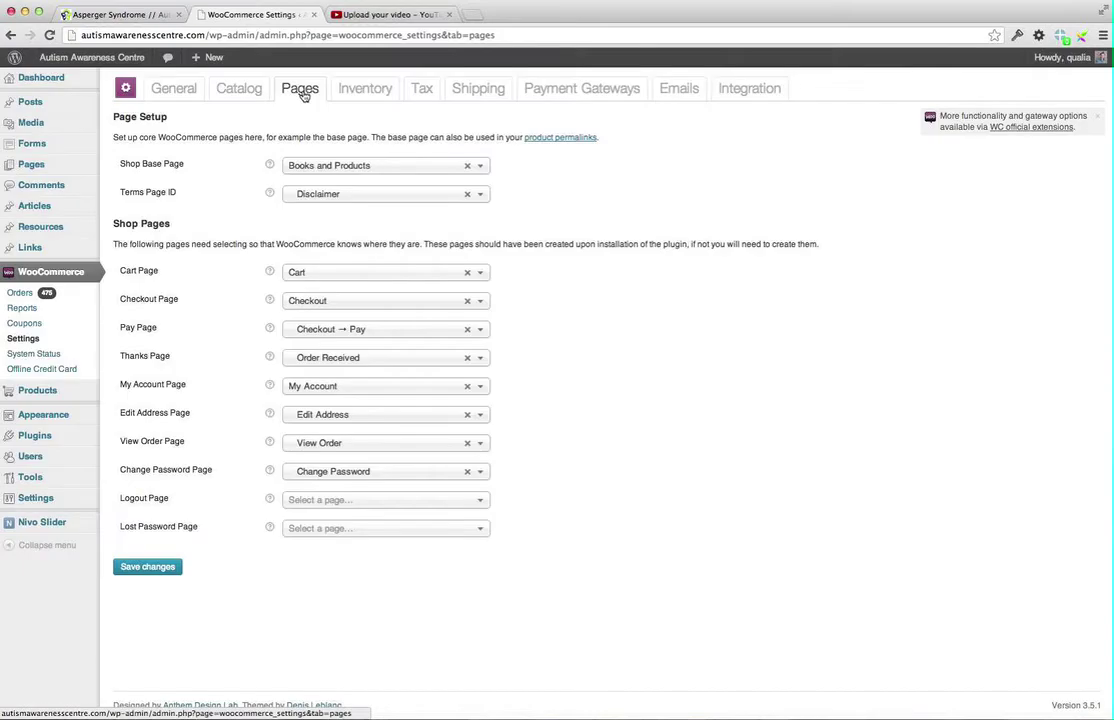
{"action": "left_click", "coordinate": [365, 91]}
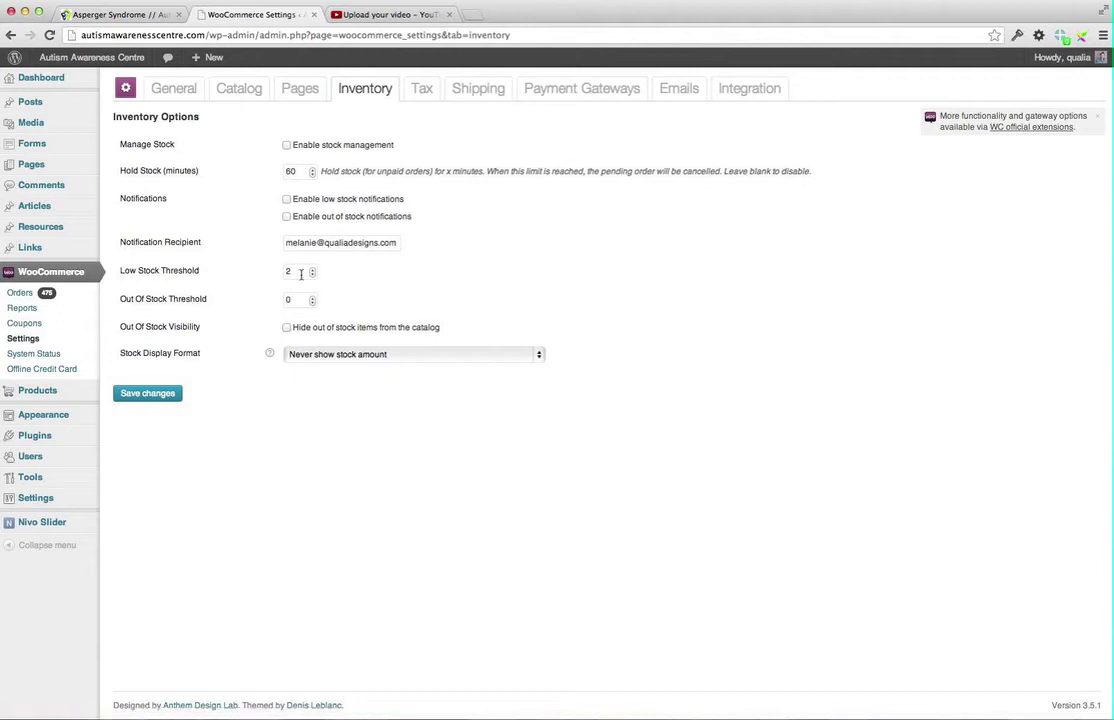
{"action": "left_click", "coordinate": [422, 90]}
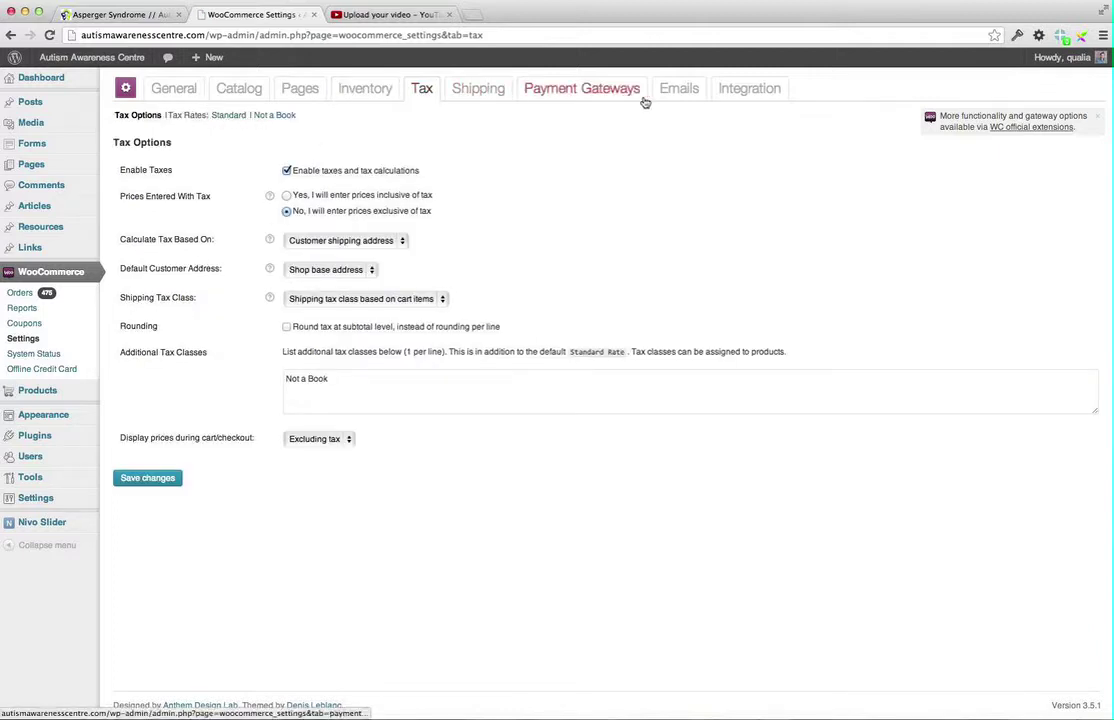
{"action": "left_click", "coordinate": [484, 92]}
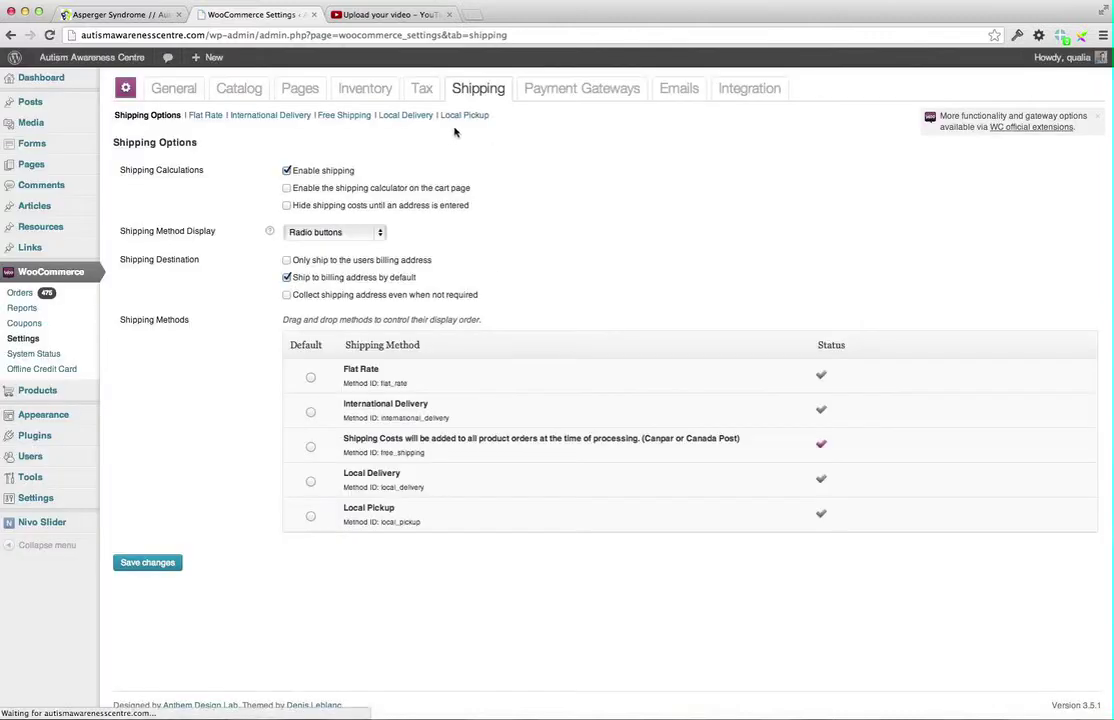
{"action": "left_click", "coordinate": [591, 97]}
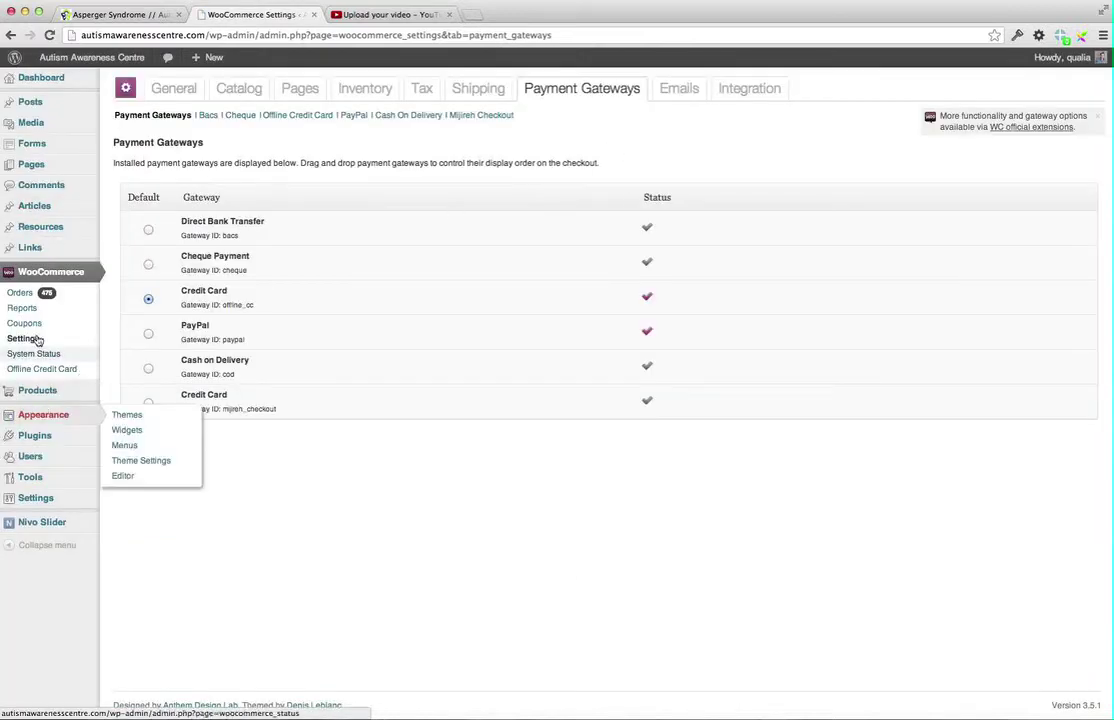
{"action": "mouse_move", "coordinate": [40, 396]}
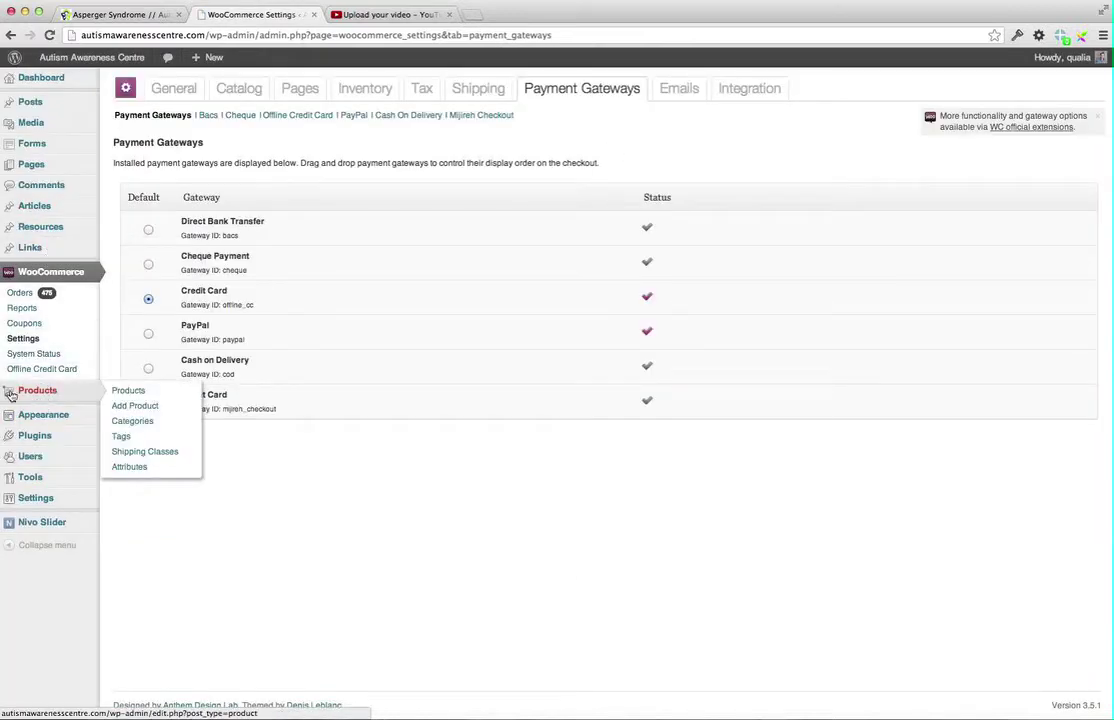
{"action": "left_click", "coordinate": [24, 394]}
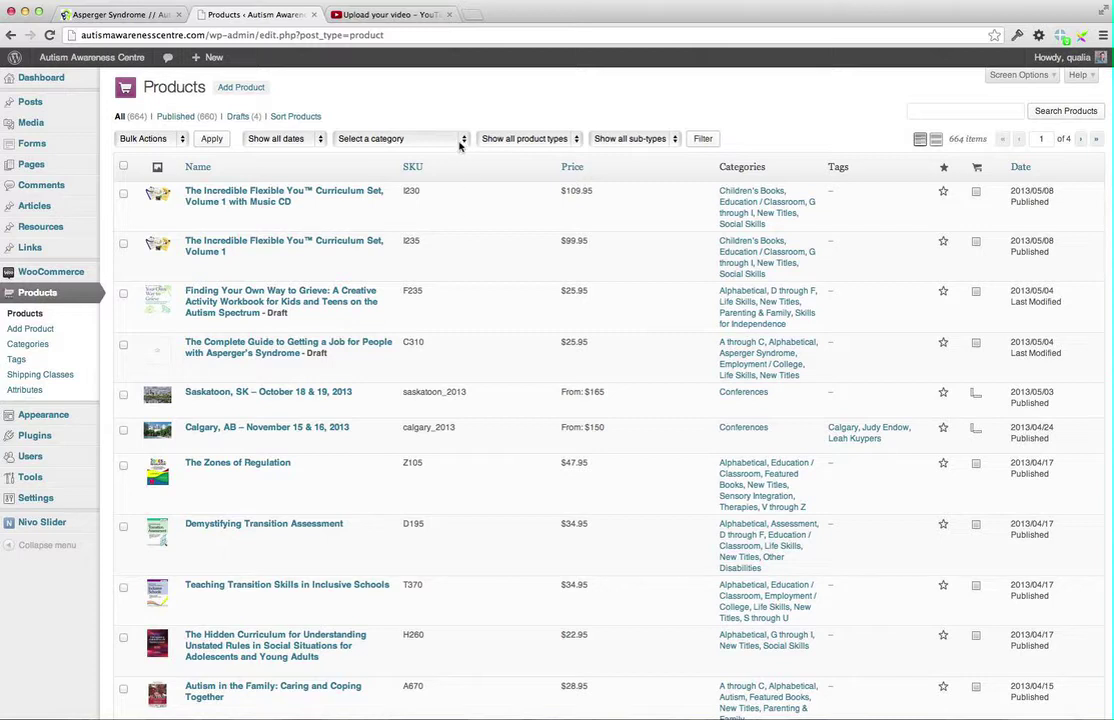
Filter products by the Anxiety category and edit 'Managing Aggressive Behaviour in Care Settings'
{"action": "left_click", "coordinate": [467, 140]}
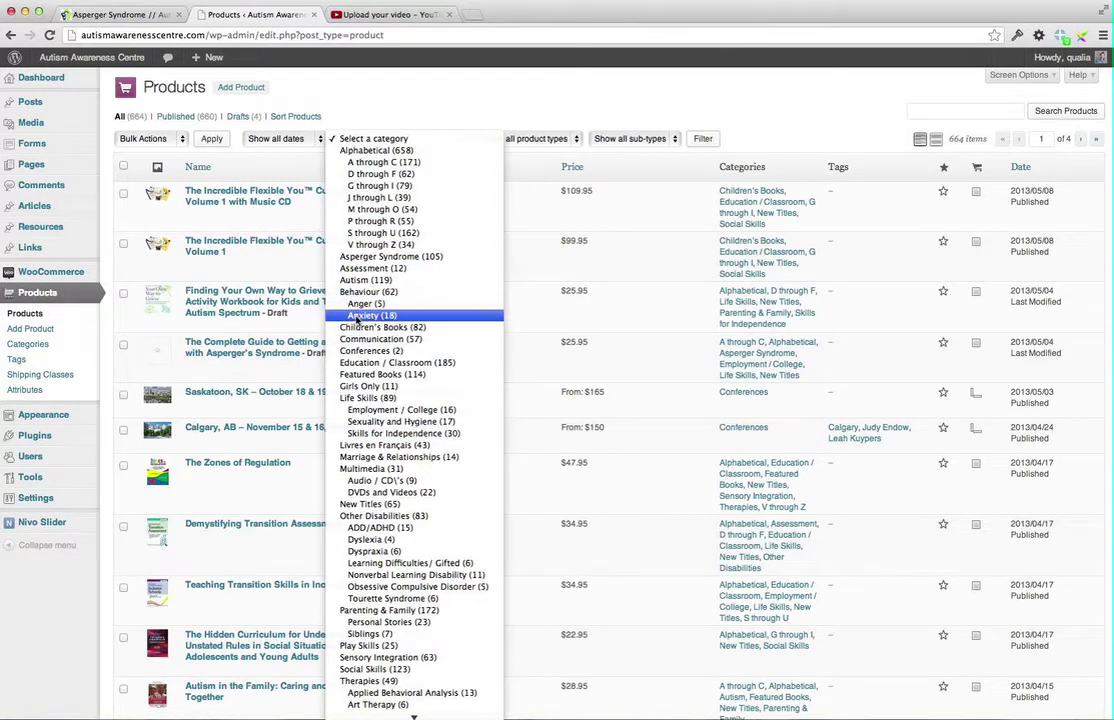
{"action": "left_click", "coordinate": [365, 316]}
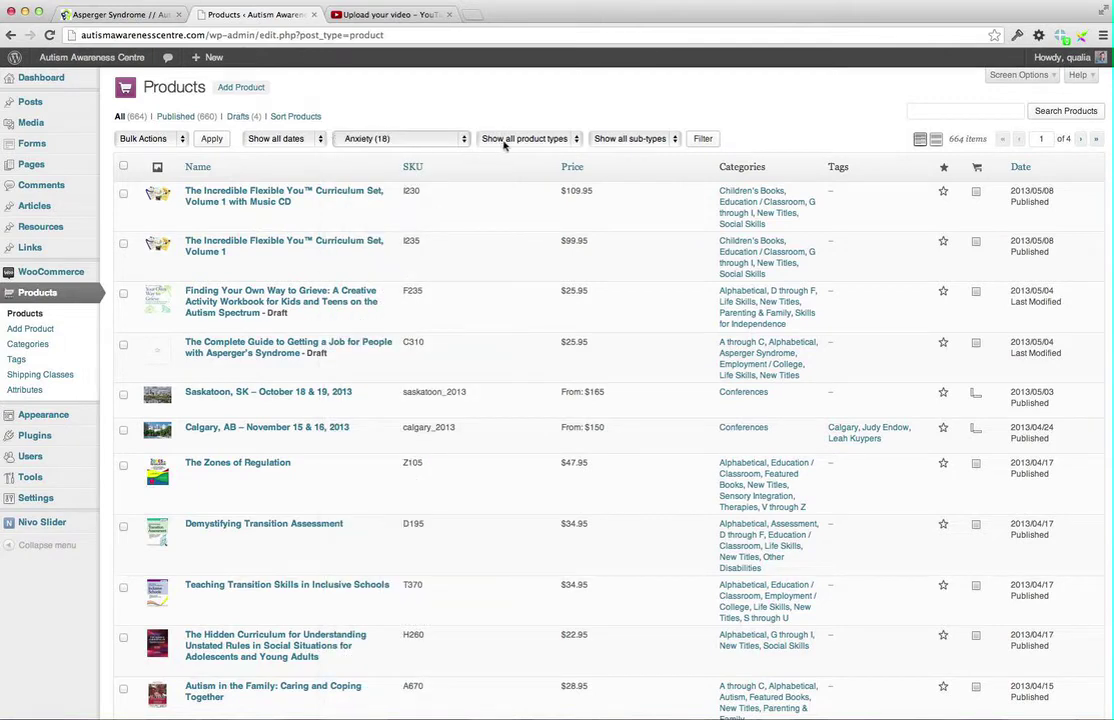
{"action": "left_click", "coordinate": [702, 139]}
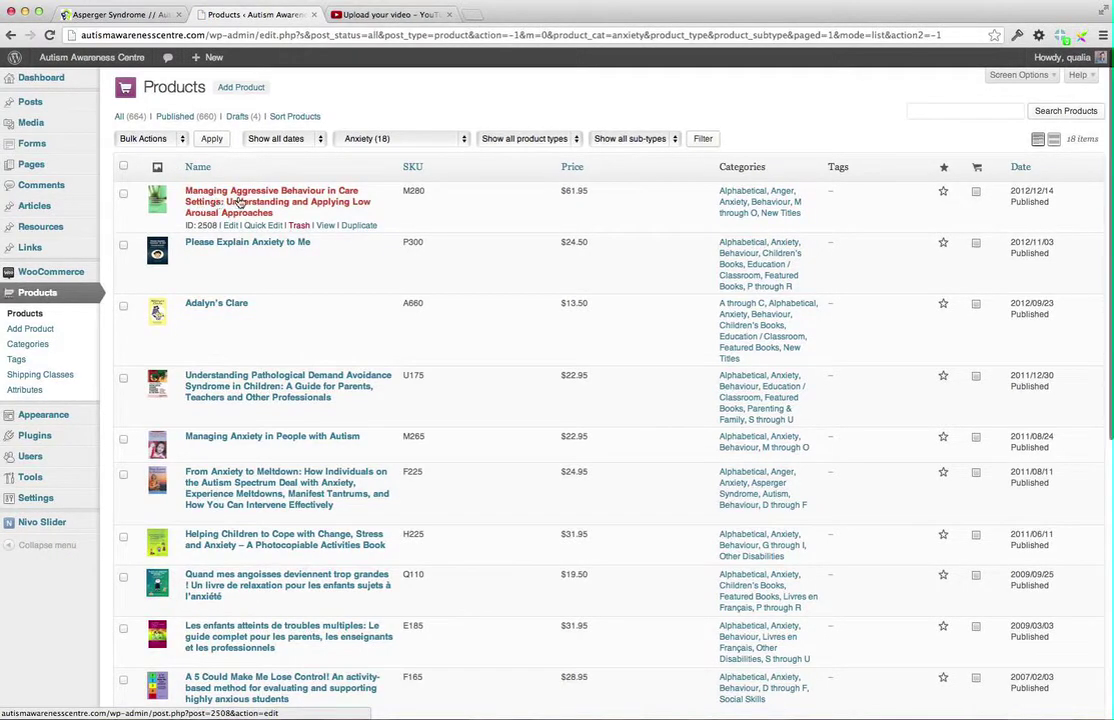
{"action": "left_click", "coordinate": [240, 203]}
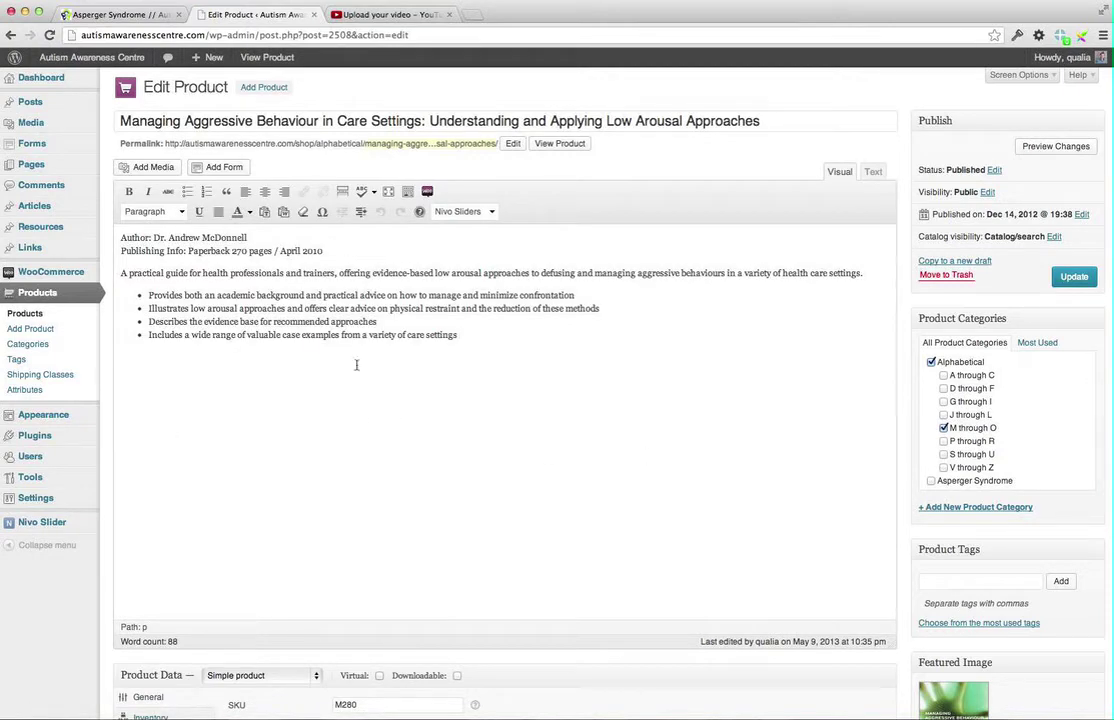
{"action": "mouse_move", "coordinate": [43, 114]}
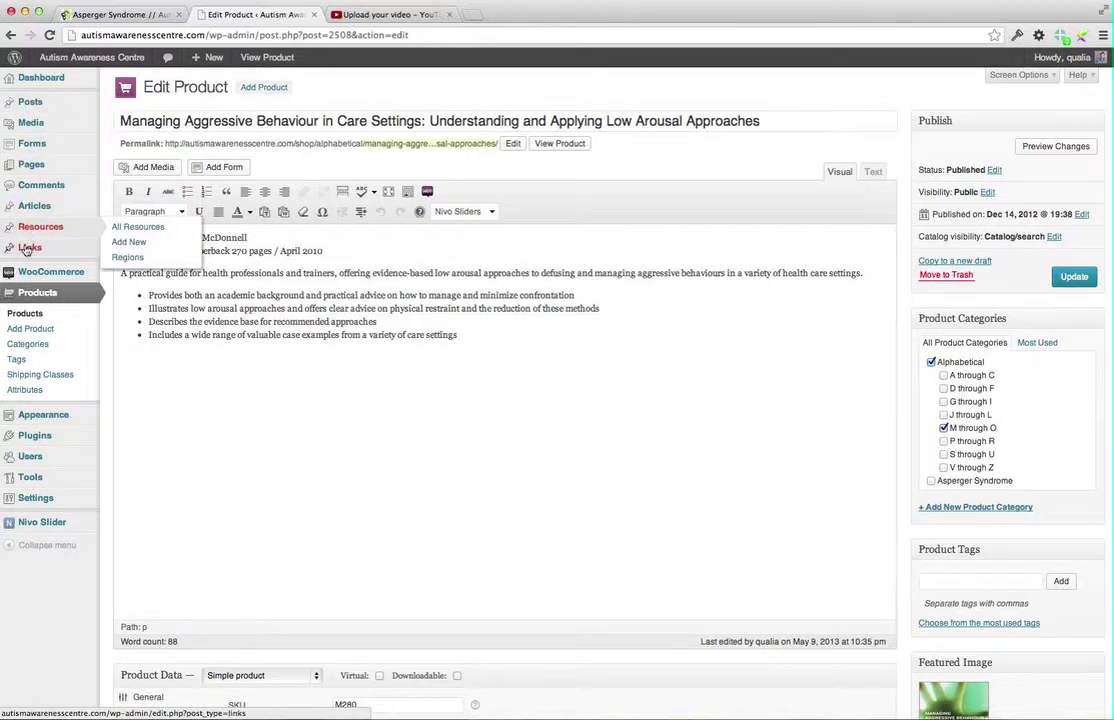
{"action": "left_click", "coordinate": [512, 377]}
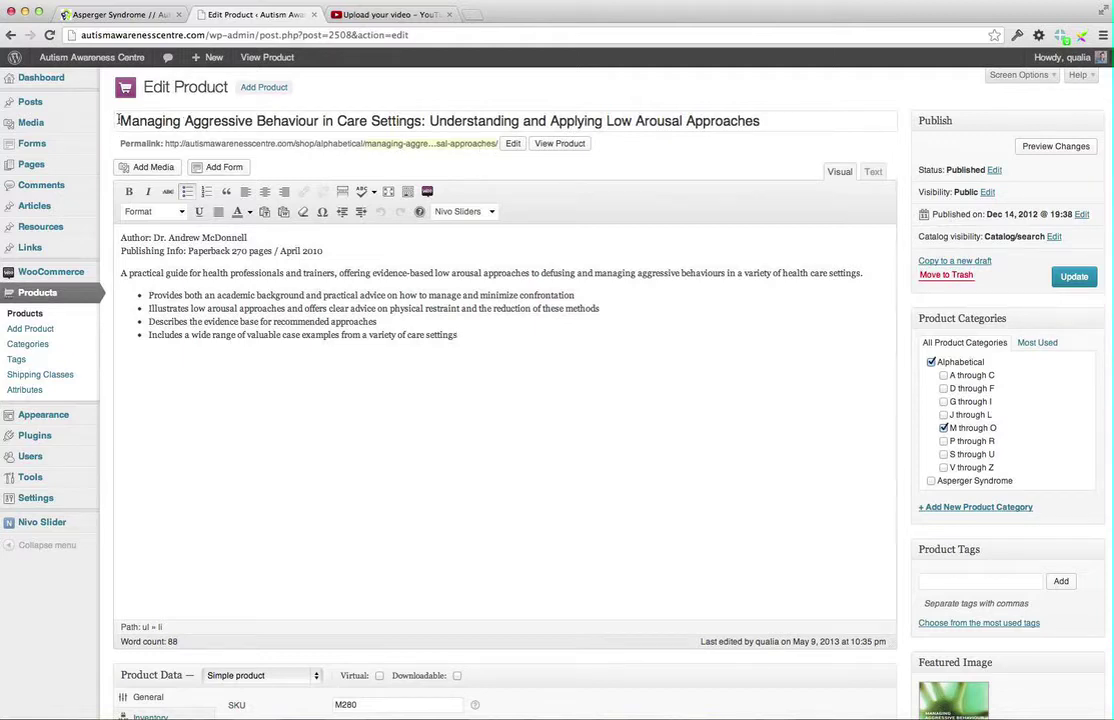
{"action": "left_click_drag", "start_coordinate": [119, 120], "coordinate": [867, 133]}
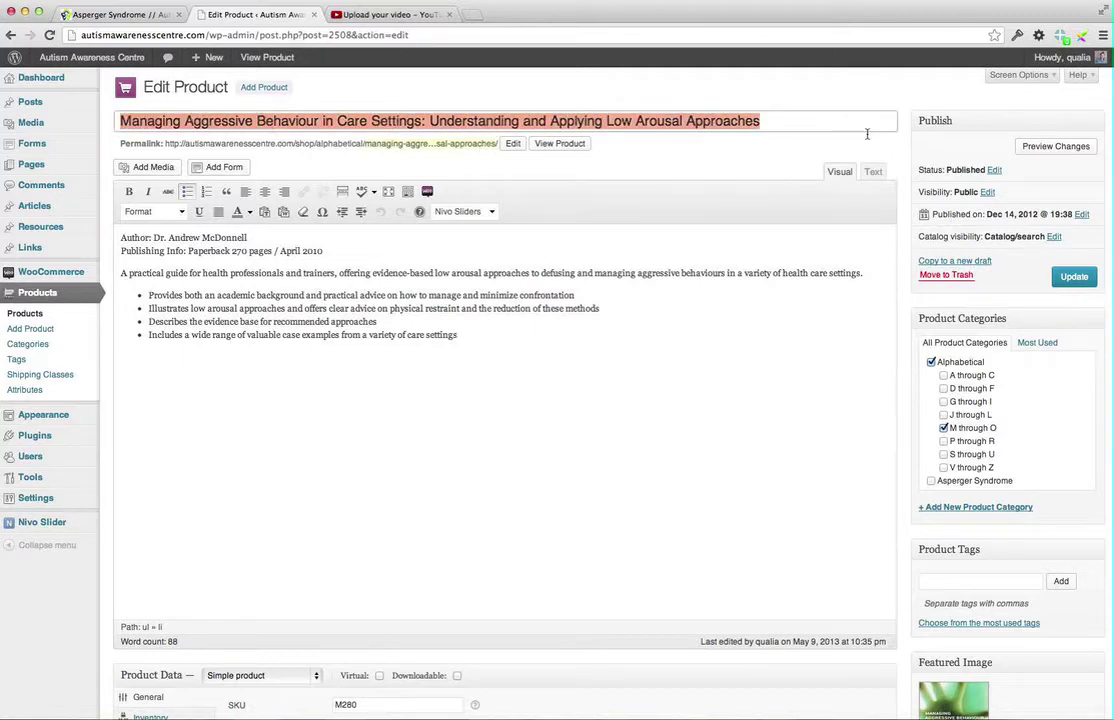
{"action": "left_click_drag", "start_coordinate": [458, 335], "coordinate": [87, 201]}
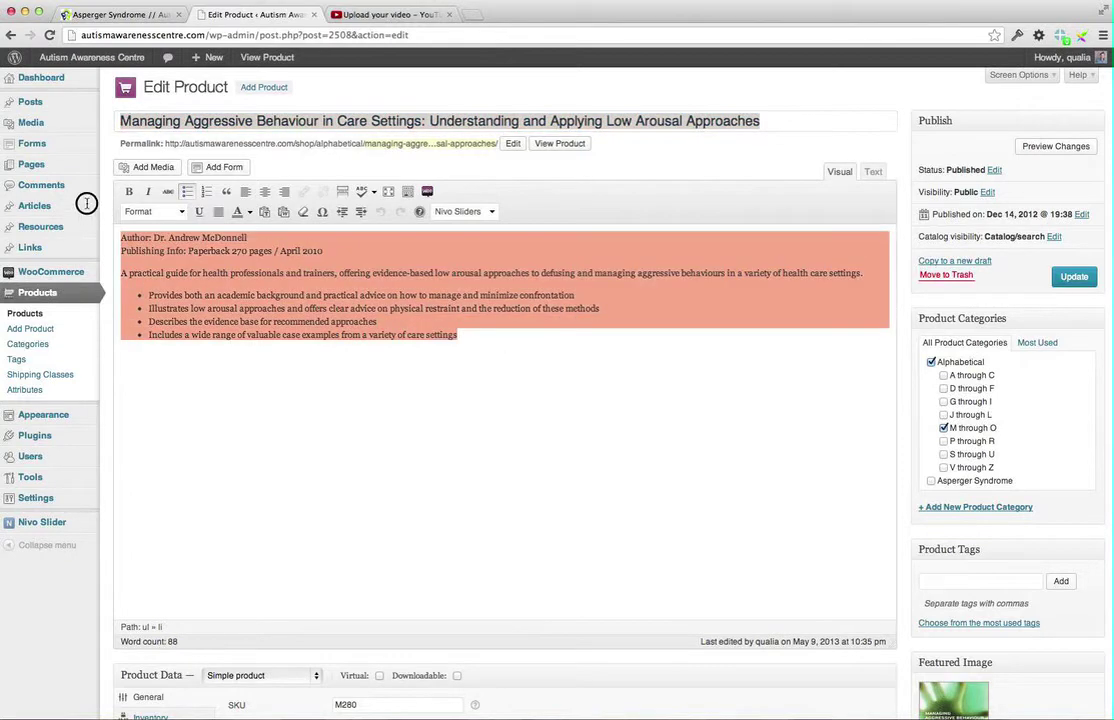
{"action": "left_click", "coordinate": [386, 323]}
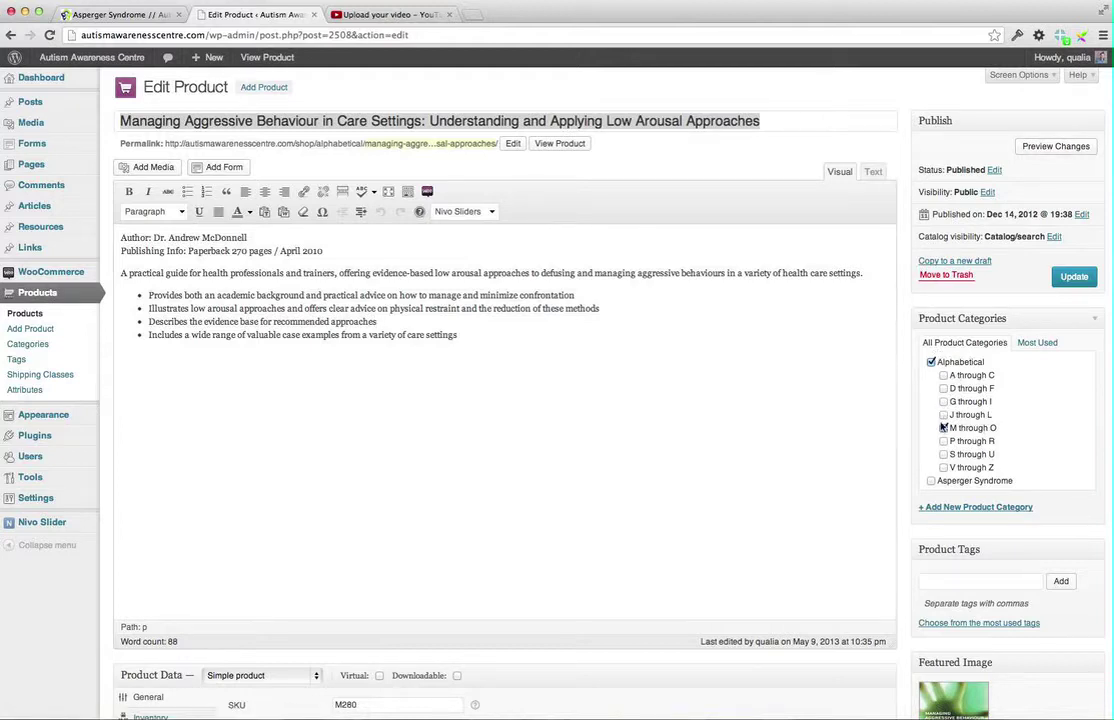
{"action": "scroll", "coordinate": [950, 410], "scroll_direction": "down", "scroll_amount": 3}
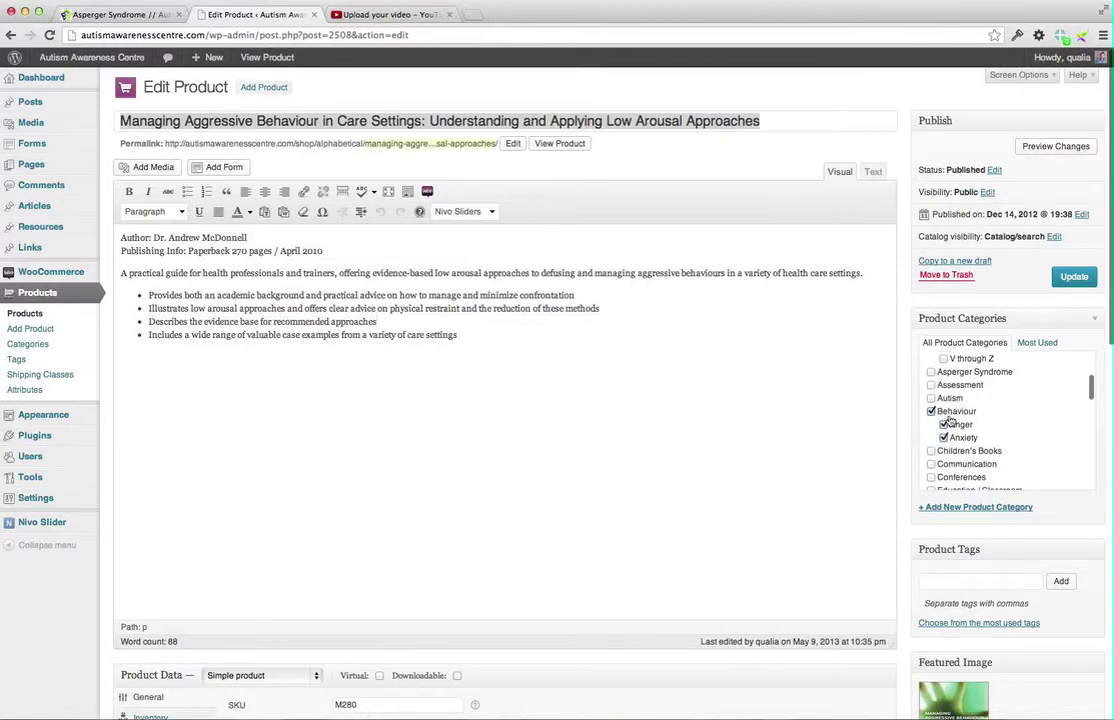
{"action": "scroll", "coordinate": [945, 422], "scroll_direction": "down", "scroll_amount": 3}
{"action": "scroll", "coordinate": [950, 420], "scroll_direction": "down", "scroll_amount": 6}
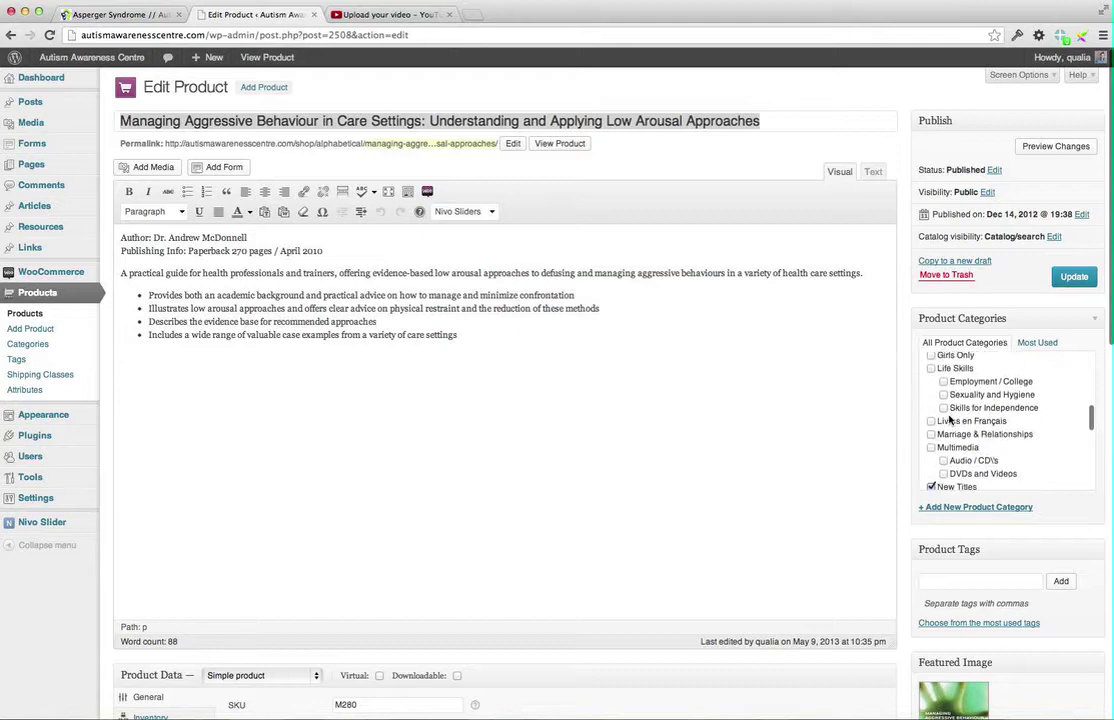
{"action": "scroll", "coordinate": [950, 420], "scroll_direction": "down", "scroll_amount": 3}
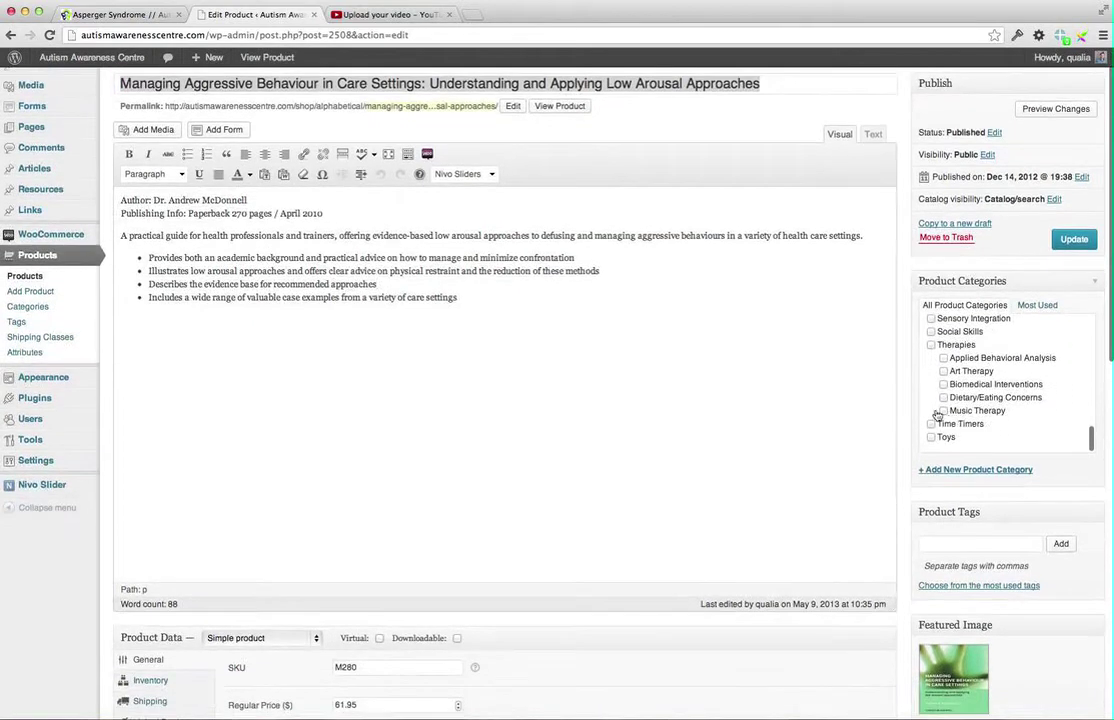
{"action": "scroll", "coordinate": [786, 339], "scroll_direction": "down", "scroll_amount": 3}
{"action": "scroll", "coordinate": [786, 339], "scroll_direction": "down", "scroll_amount": 2}
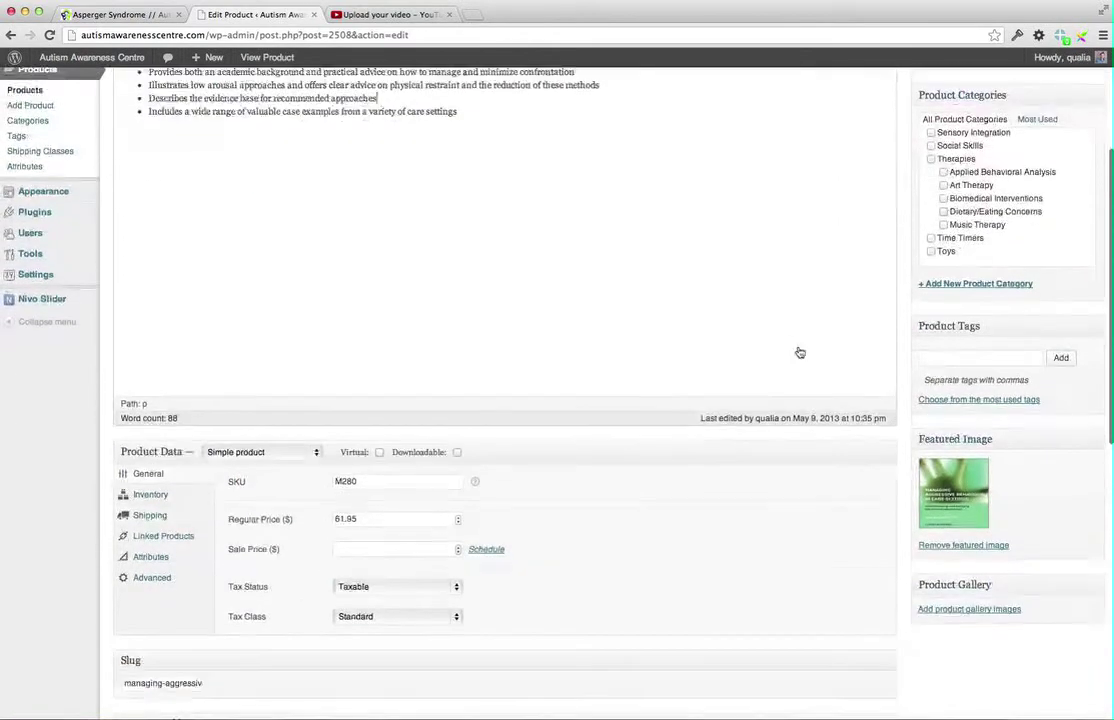
{"action": "left_click", "coordinate": [937, 444]}
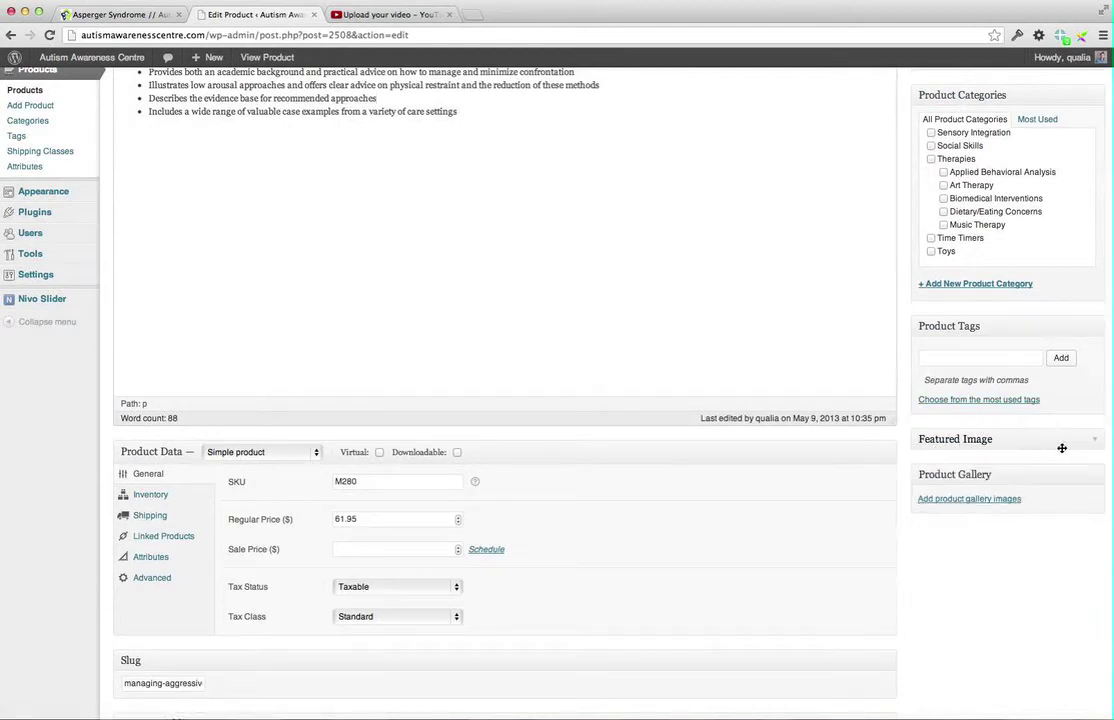
{"action": "left_click", "coordinate": [1096, 442]}
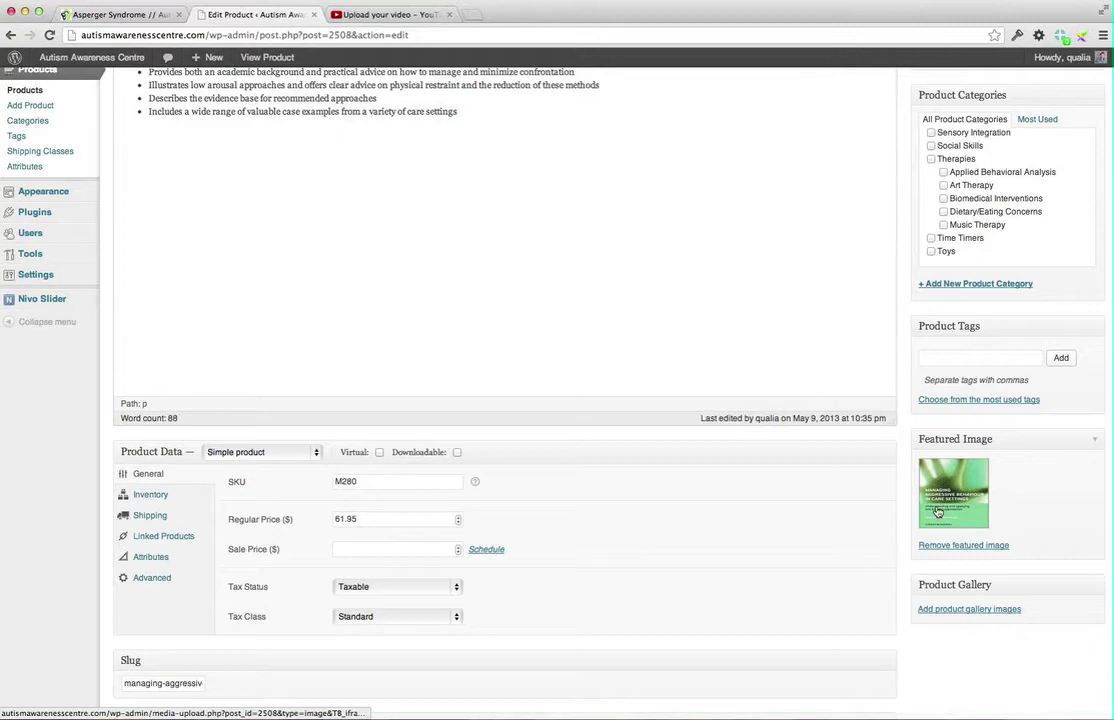
{"action": "scroll", "coordinate": [679, 346], "scroll_direction": "up", "scroll_amount": 5}
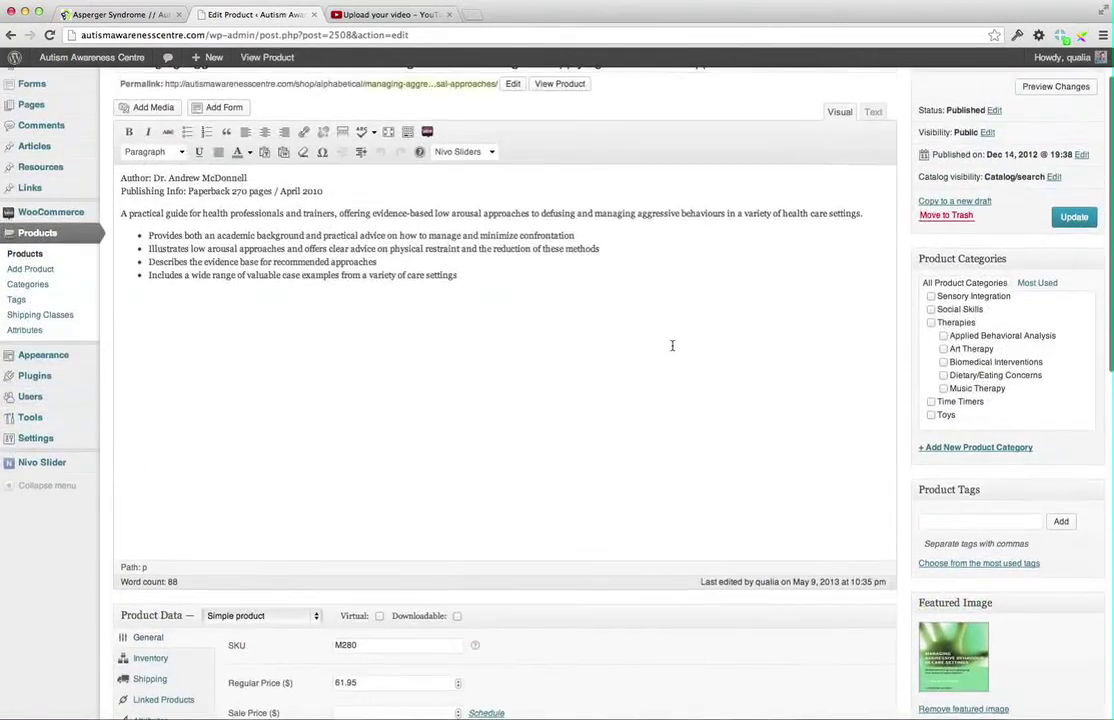
{"action": "scroll", "coordinate": [672, 345], "scroll_direction": "down", "scroll_amount": 3}
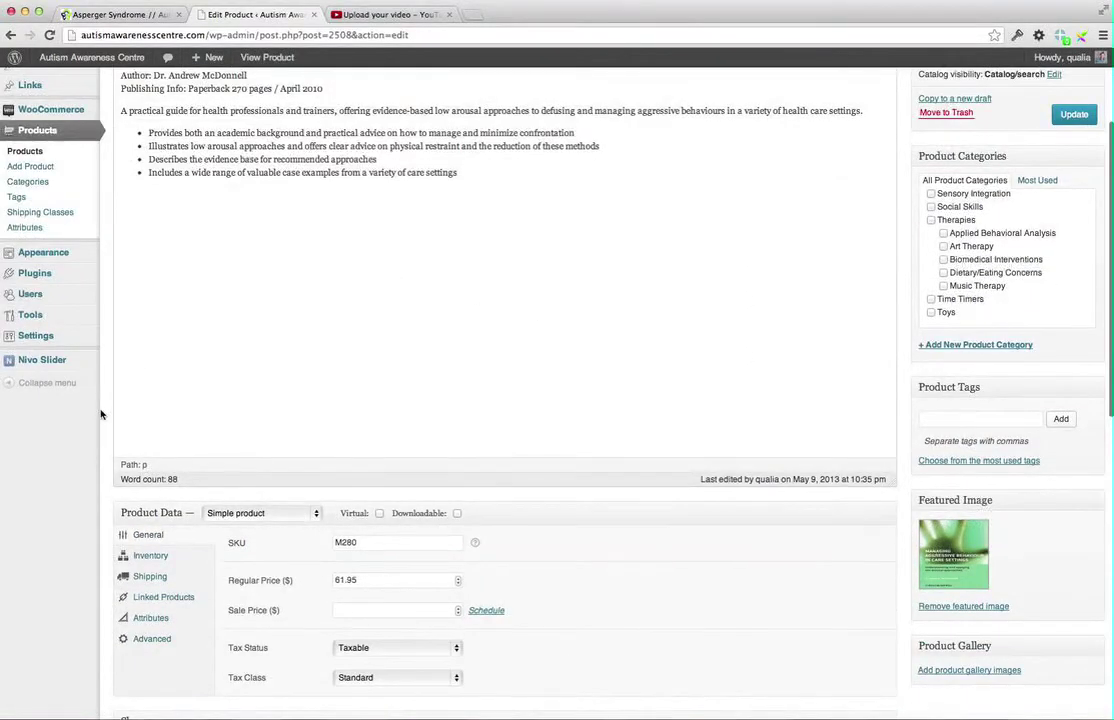
{"action": "scroll", "coordinate": [100, 414], "scroll_direction": "down", "scroll_amount": 2}
{"action": "scroll", "coordinate": [100, 414], "scroll_direction": "down", "scroll_amount": 1}
{"action": "scroll", "coordinate": [87, 388], "scroll_direction": "down", "scroll_amount": 2}
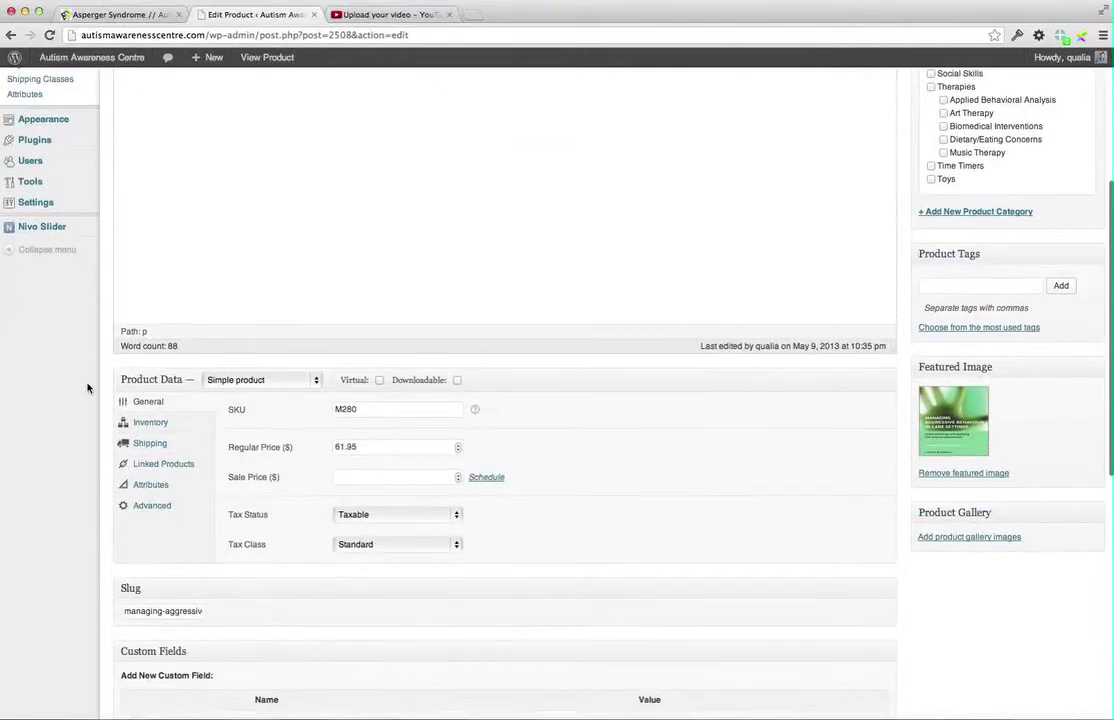
{"action": "scroll", "coordinate": [150, 370], "scroll_direction": "down", "scroll_amount": 2}
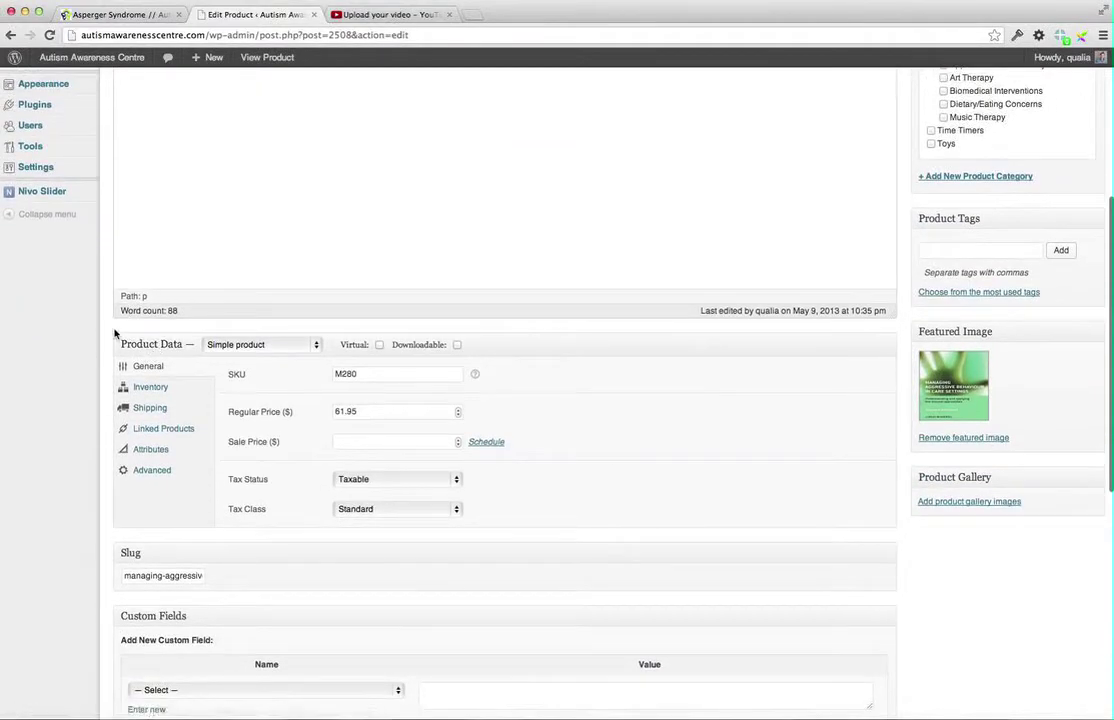
{"action": "left_click", "coordinate": [318, 345]}
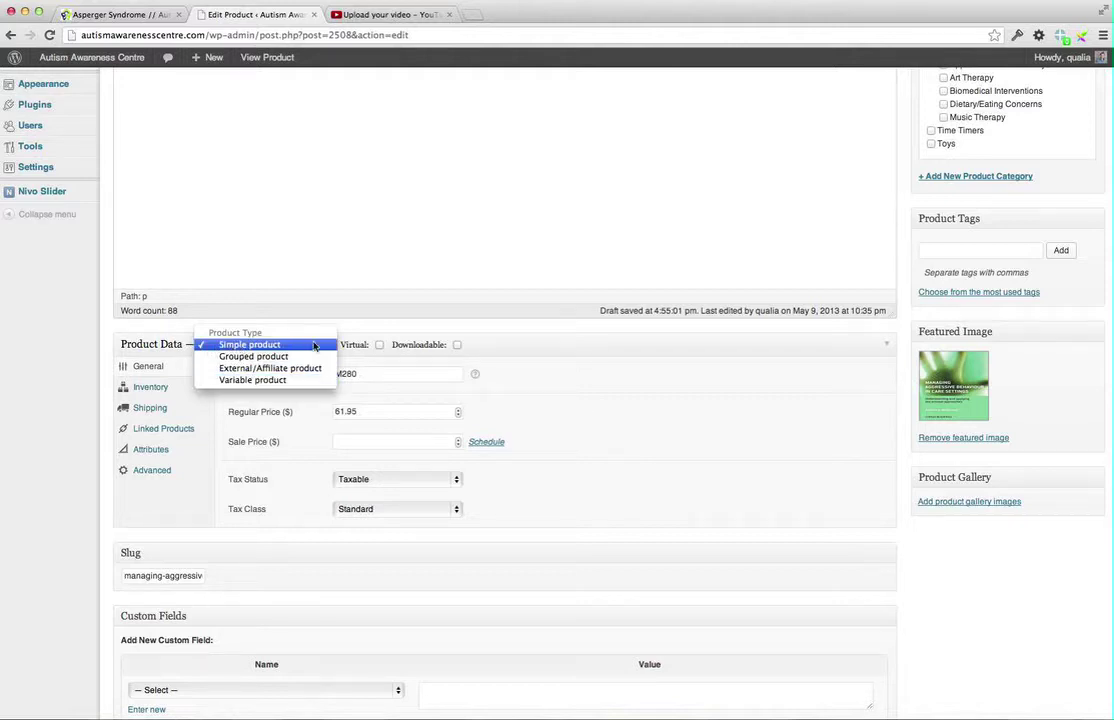
{"action": "left_click", "coordinate": [252, 345]}
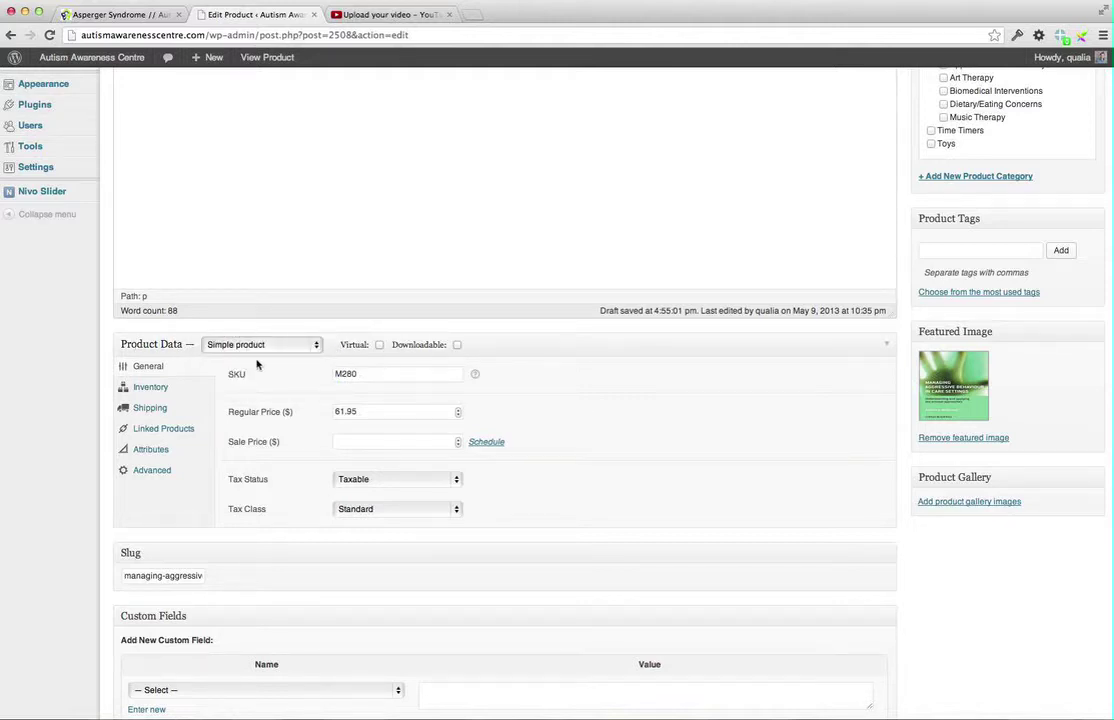
{"action": "double_click", "coordinate": [338, 374]}
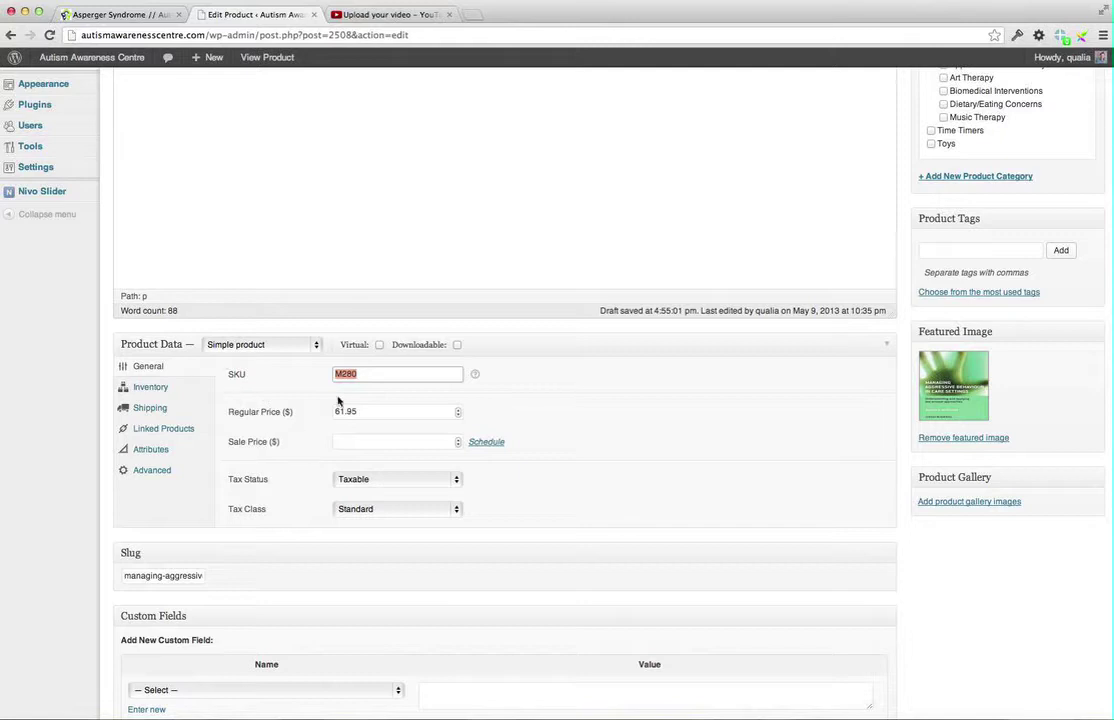
{"action": "double_click", "coordinate": [385, 412]}
{"action": "left_click", "coordinate": [237, 497]}
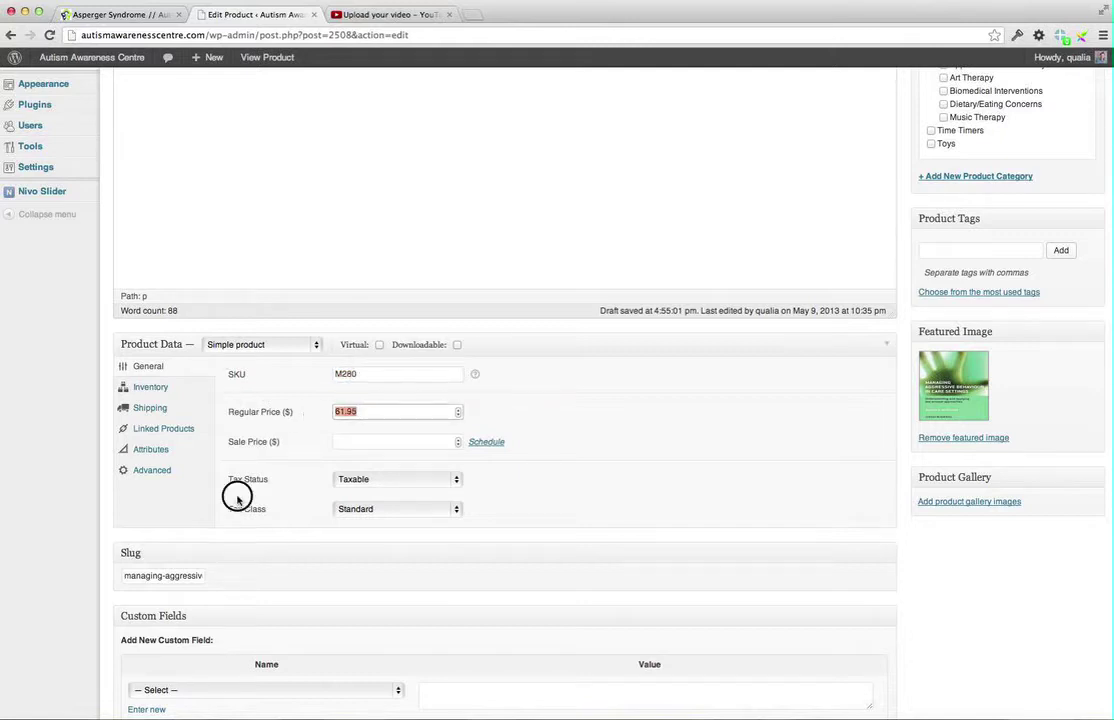
{"action": "left_click", "coordinate": [352, 482]}
{"action": "left_click", "coordinate": [240, 496]}
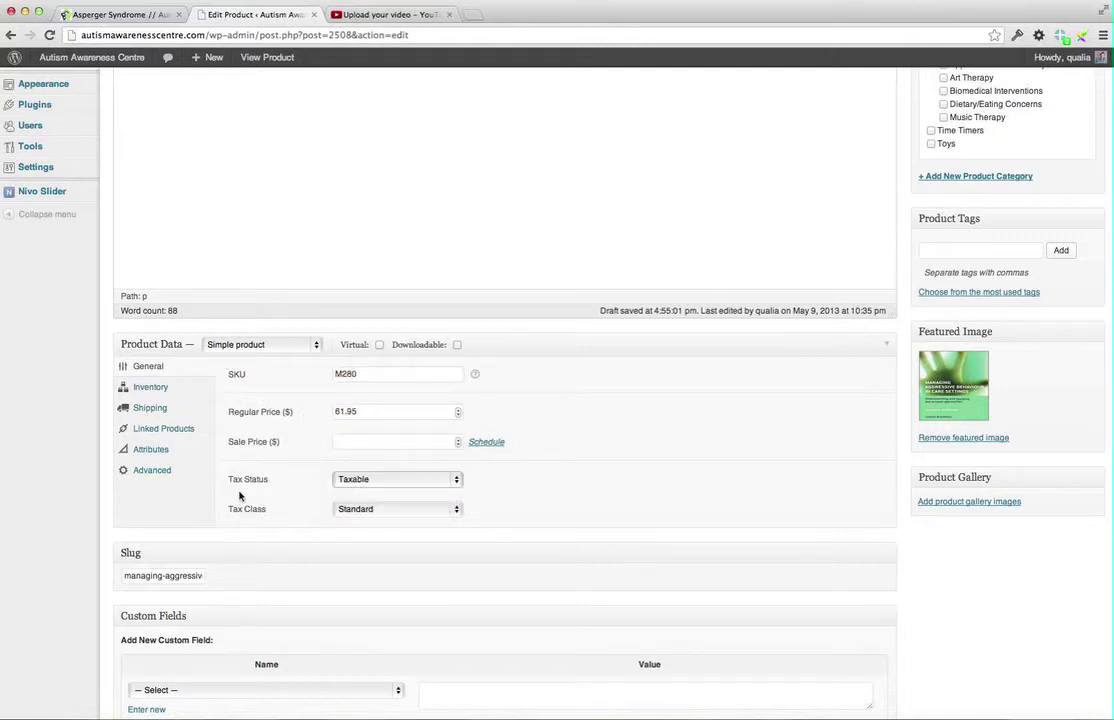
{"action": "left_click", "coordinate": [381, 512]}
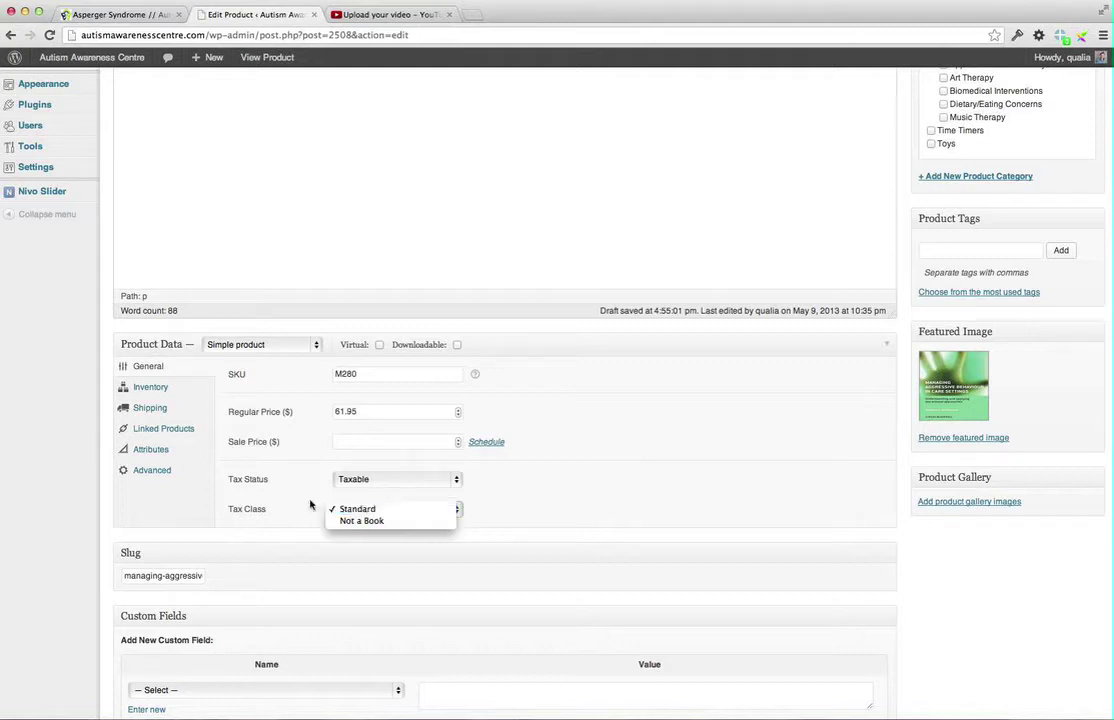
{"action": "left_click", "coordinate": [261, 510]}
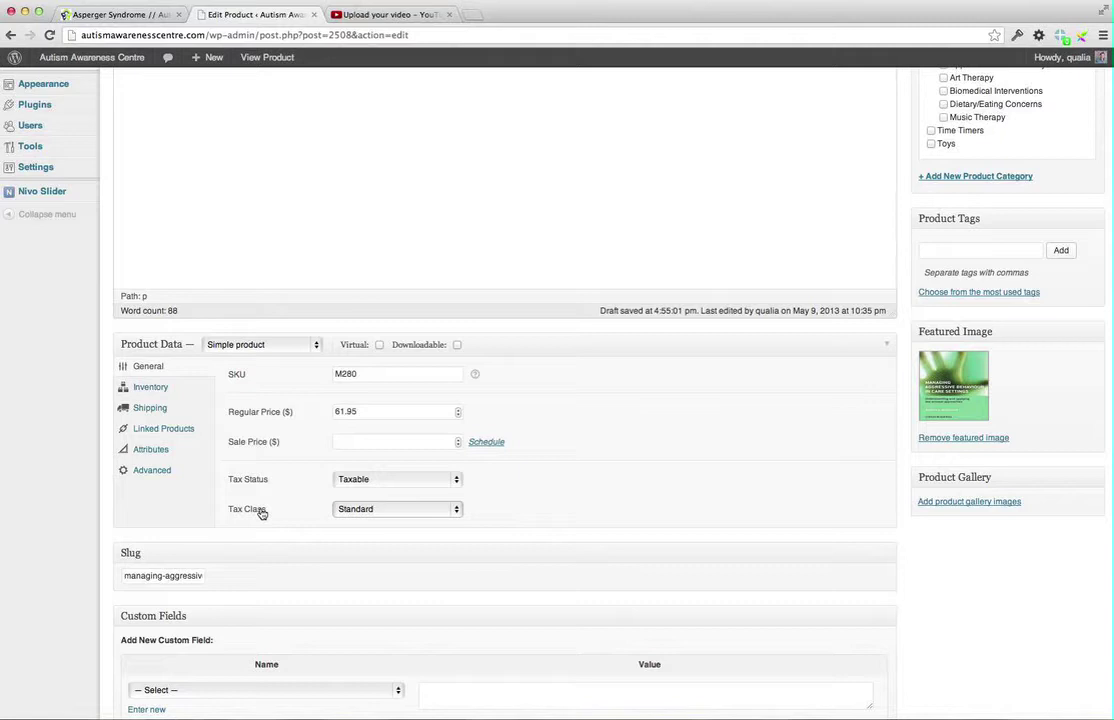
{"action": "left_click", "coordinate": [376, 512]}
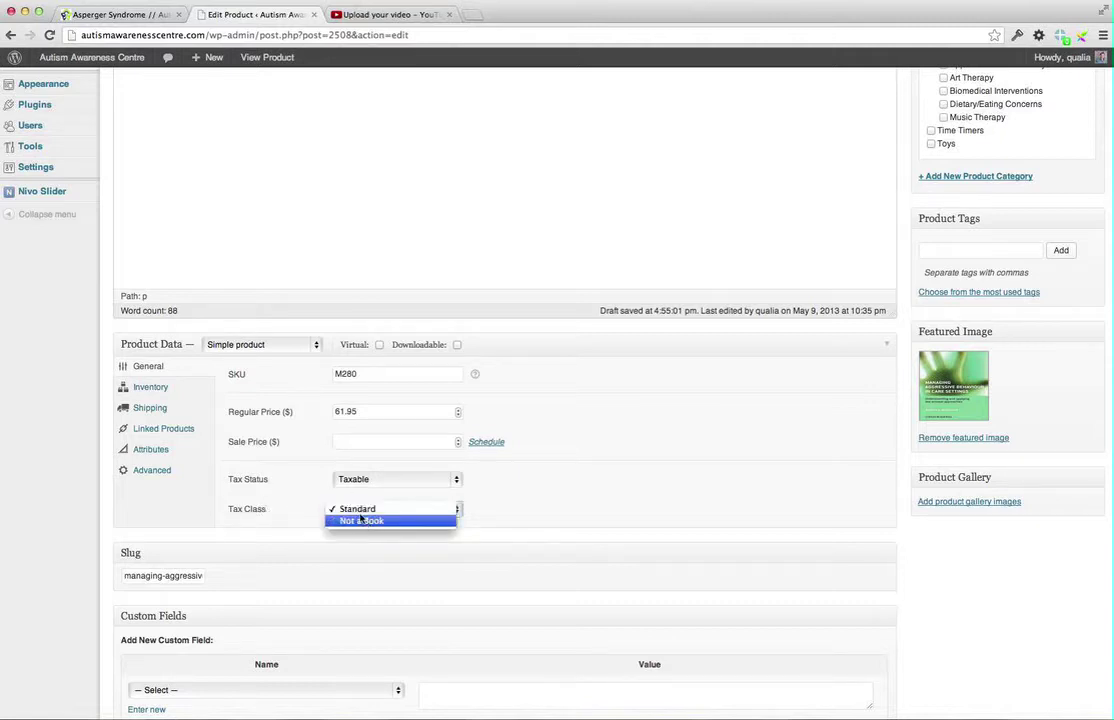
{"action": "left_click", "coordinate": [281, 507]}
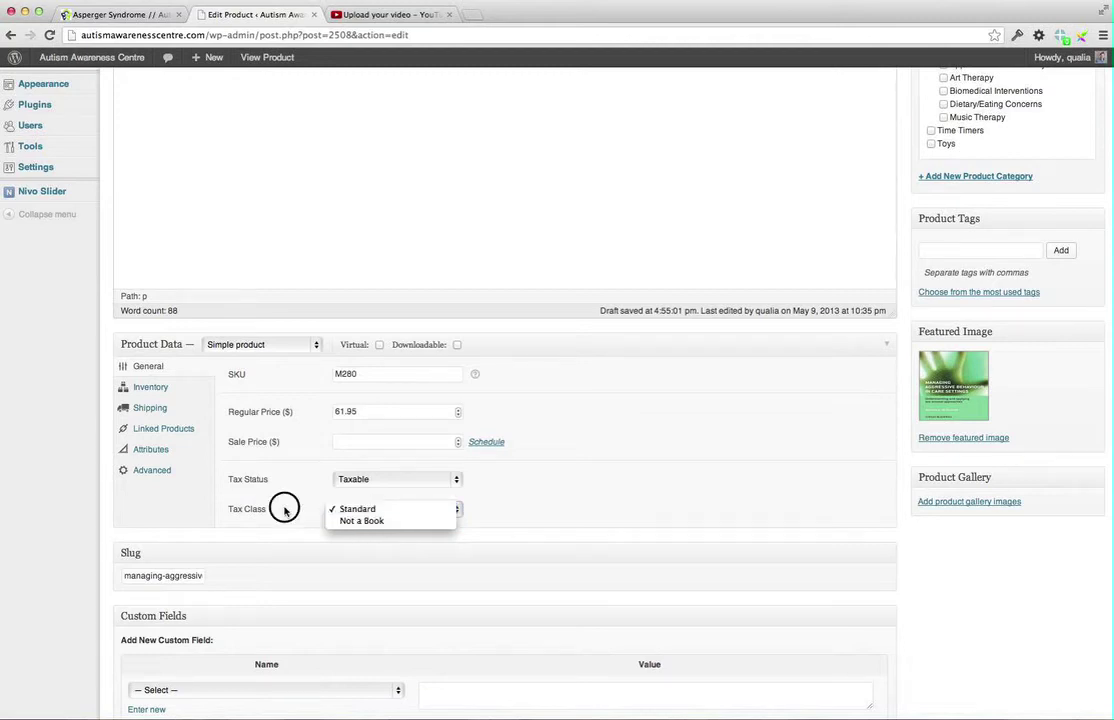
Check Inventory (In stock) and Shipping (No shipping class), then view the Linked Products settings
{"action": "left_click", "coordinate": [152, 387]}
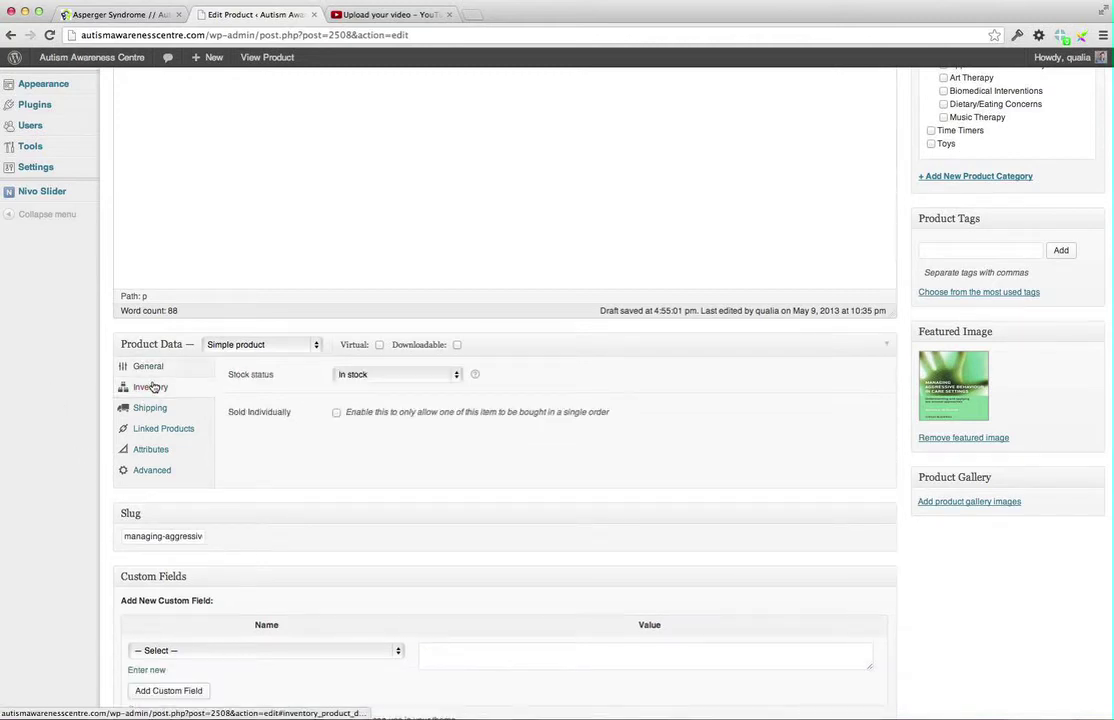
{"action": "left_click", "coordinate": [423, 383]}
{"action": "left_click", "coordinate": [542, 400]}
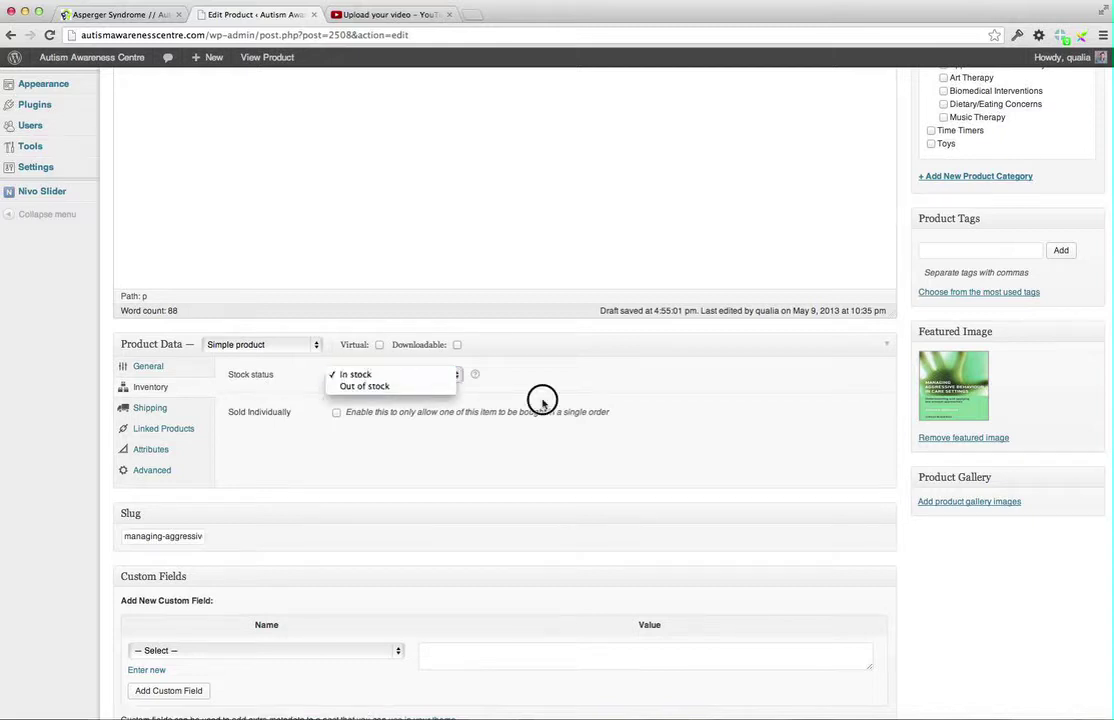
{"action": "left_click", "coordinate": [133, 409]}
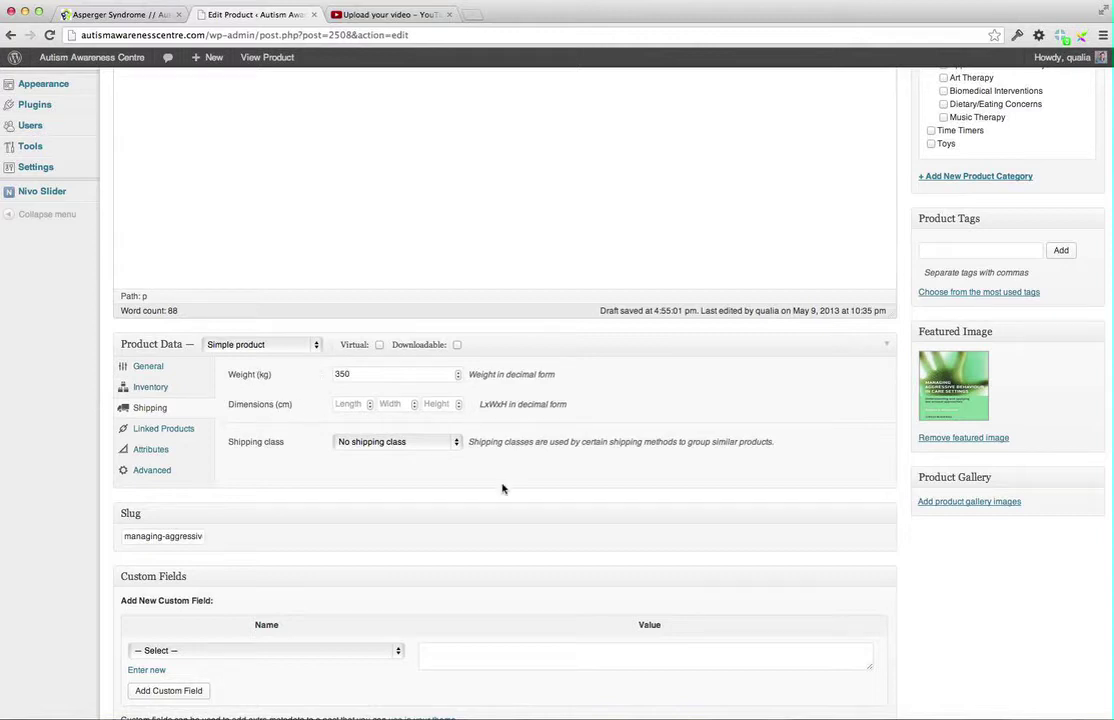
{"action": "left_click", "coordinate": [448, 442]}
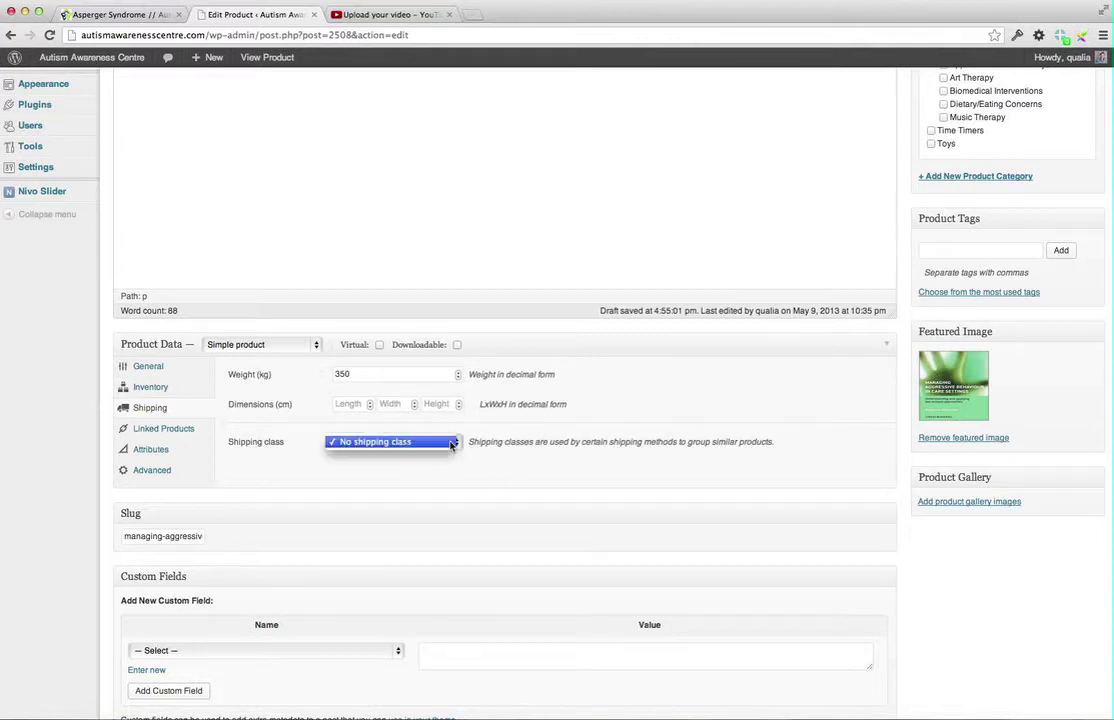
{"action": "left_click", "coordinate": [520, 442]}
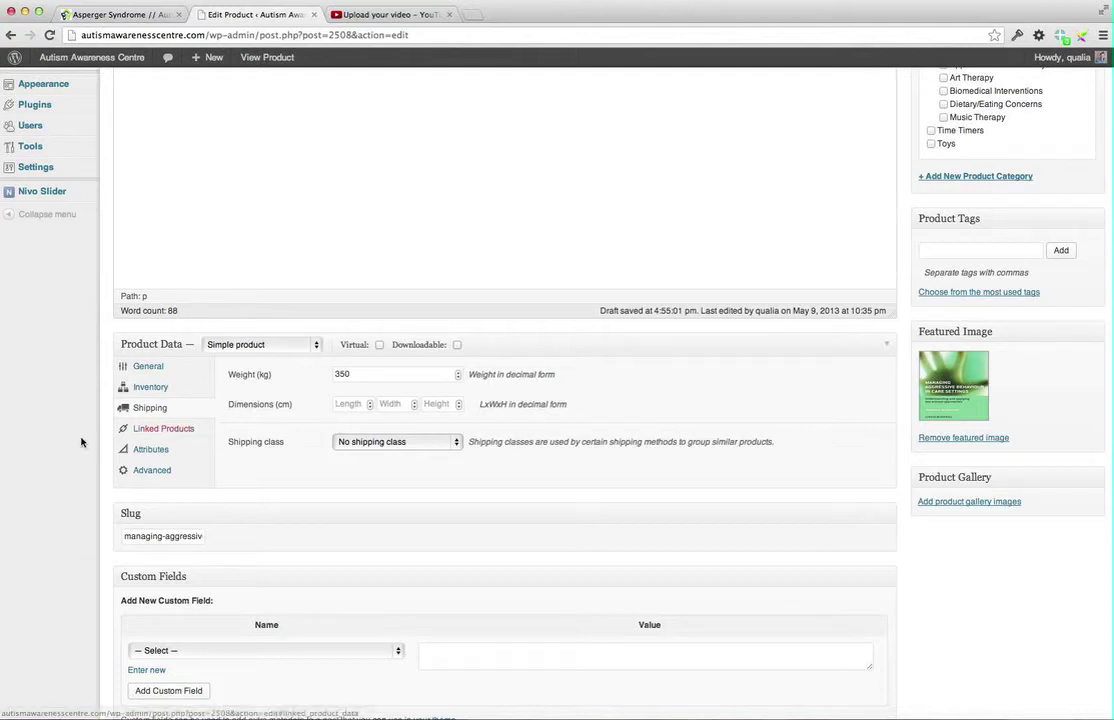
{"action": "left_click", "coordinate": [160, 429]}
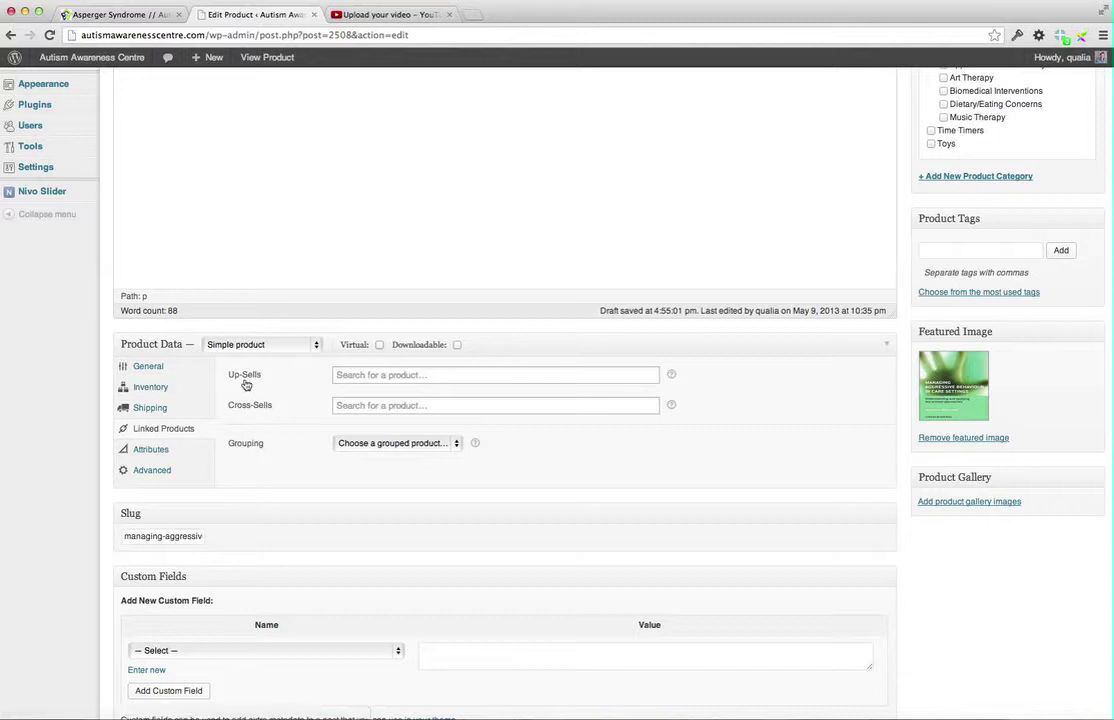
{"action": "left_click", "coordinate": [375, 376]}
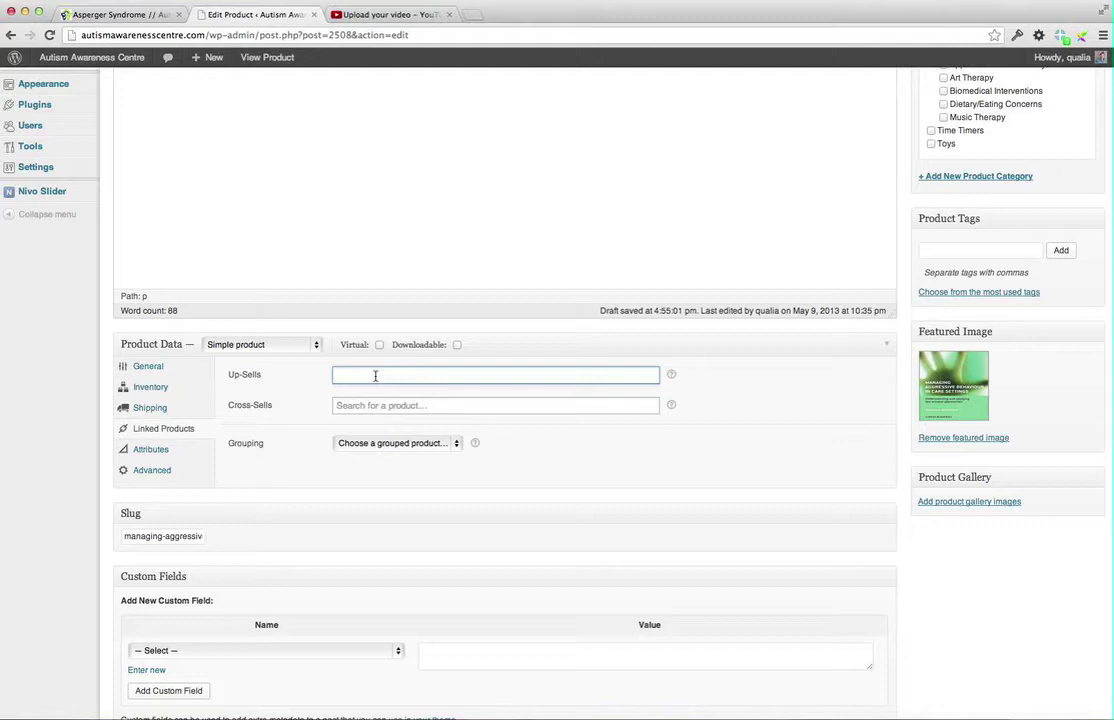
{"action": "type", "text": "So"}
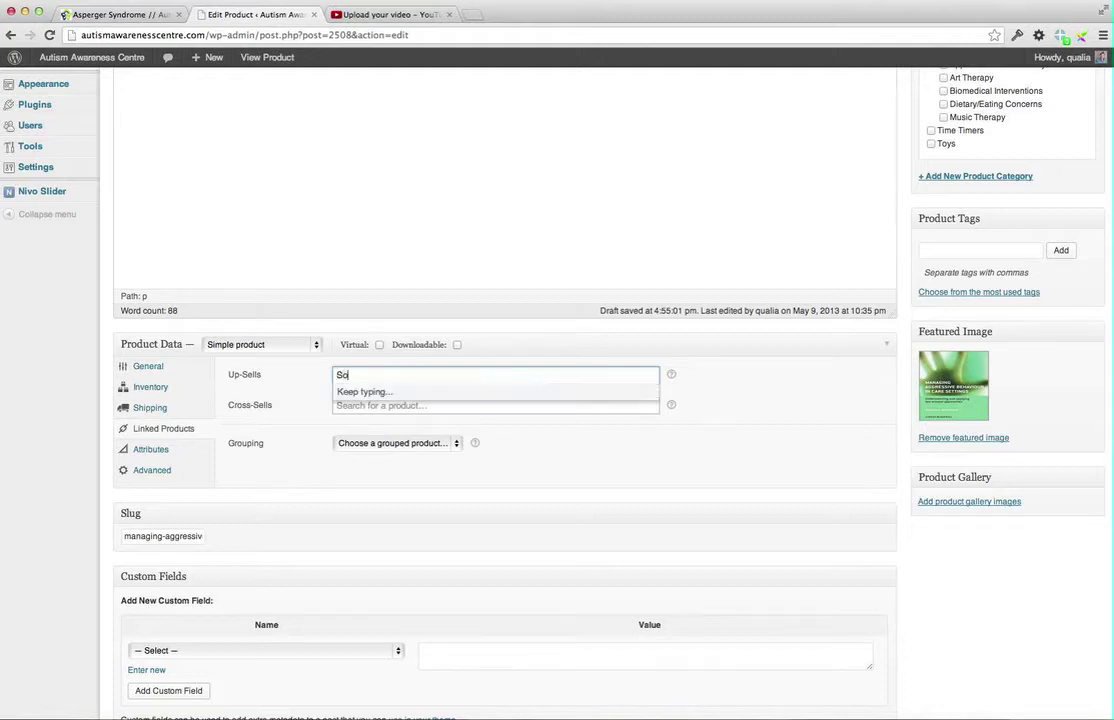
{"action": "type", "text": "cial Dete"}
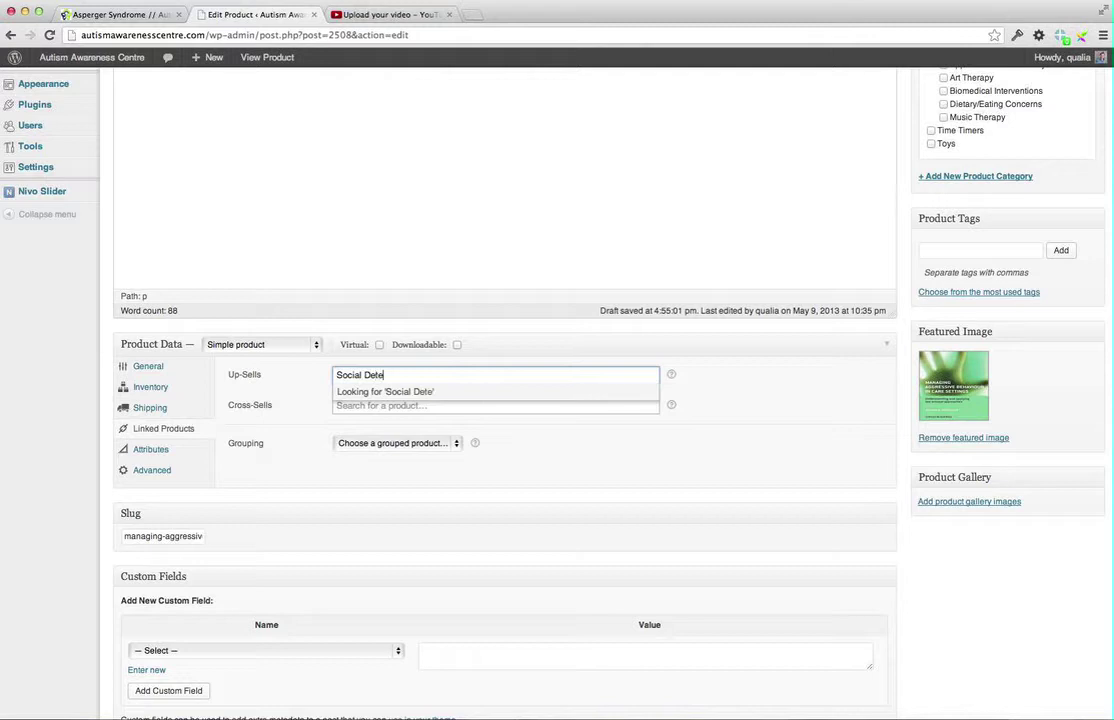
{"action": "type", "text": "ctive"}
{"action": "scroll", "coordinate": [378, 377], "scroll_direction": "up", "scroll_amount": 1}
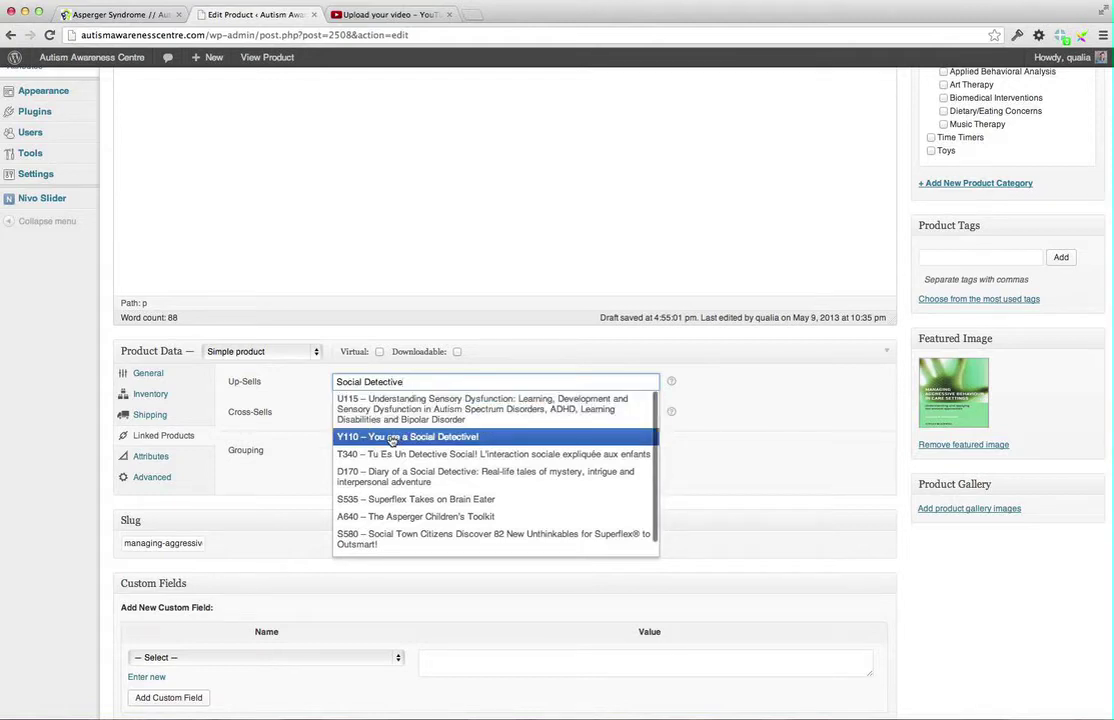
{"action": "left_click", "coordinate": [393, 437]}
{"action": "left_click", "coordinate": [349, 397]}
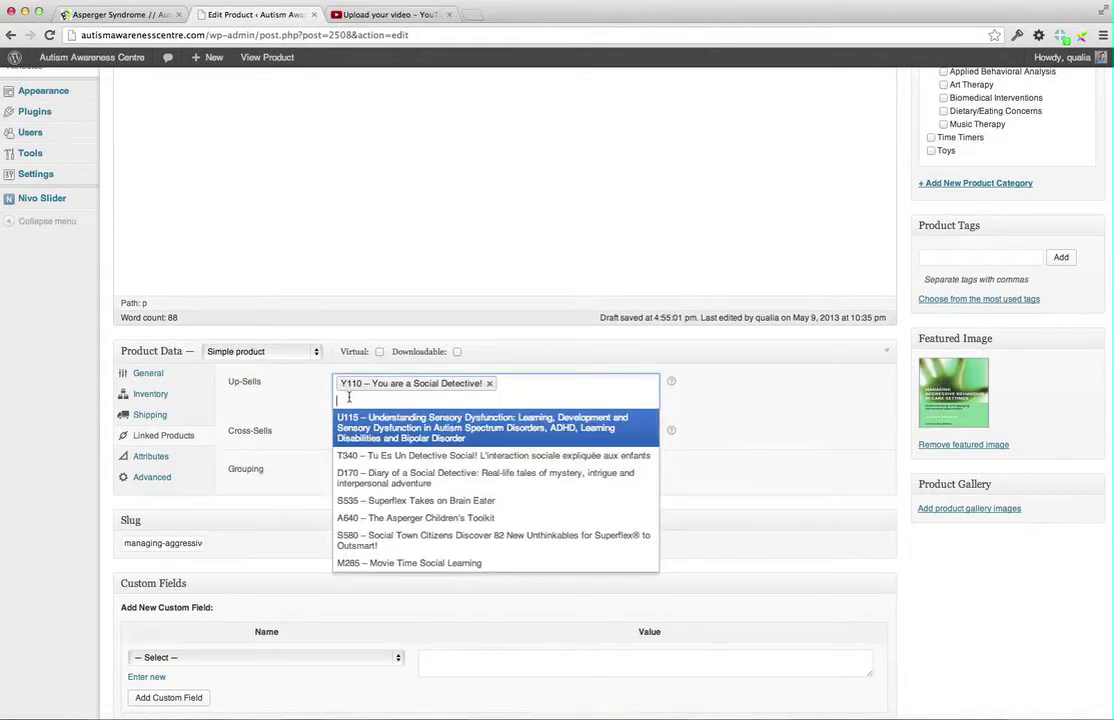
{"action": "type", "text": "understand"}
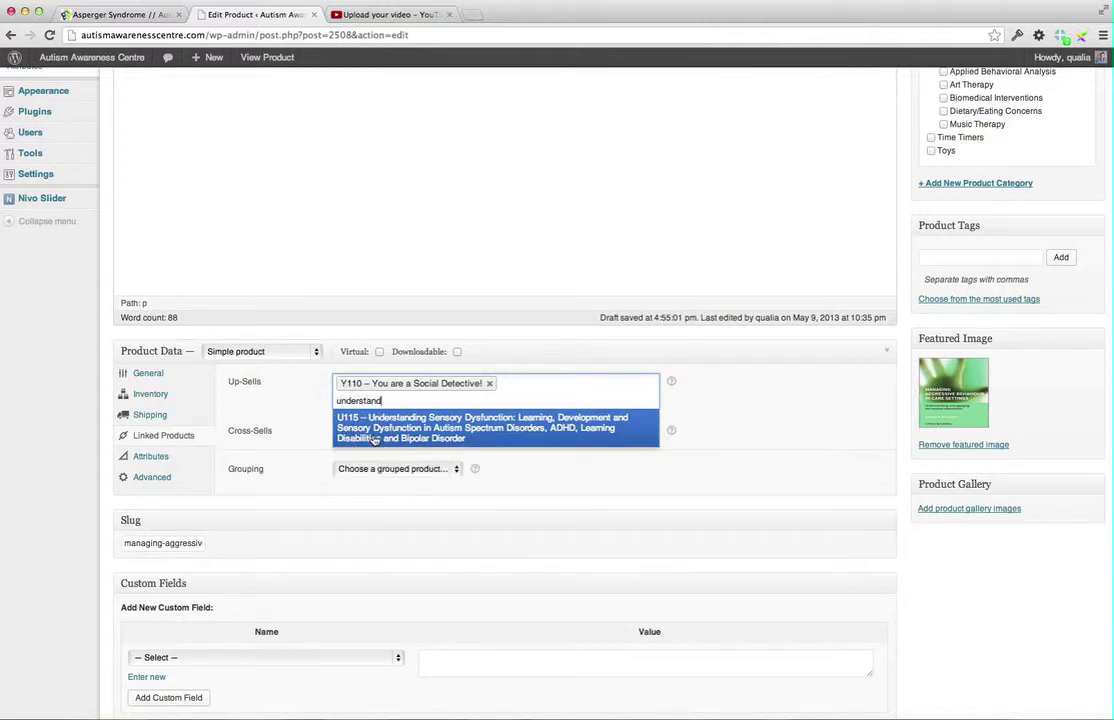
{"action": "left_click", "coordinate": [373, 438]}
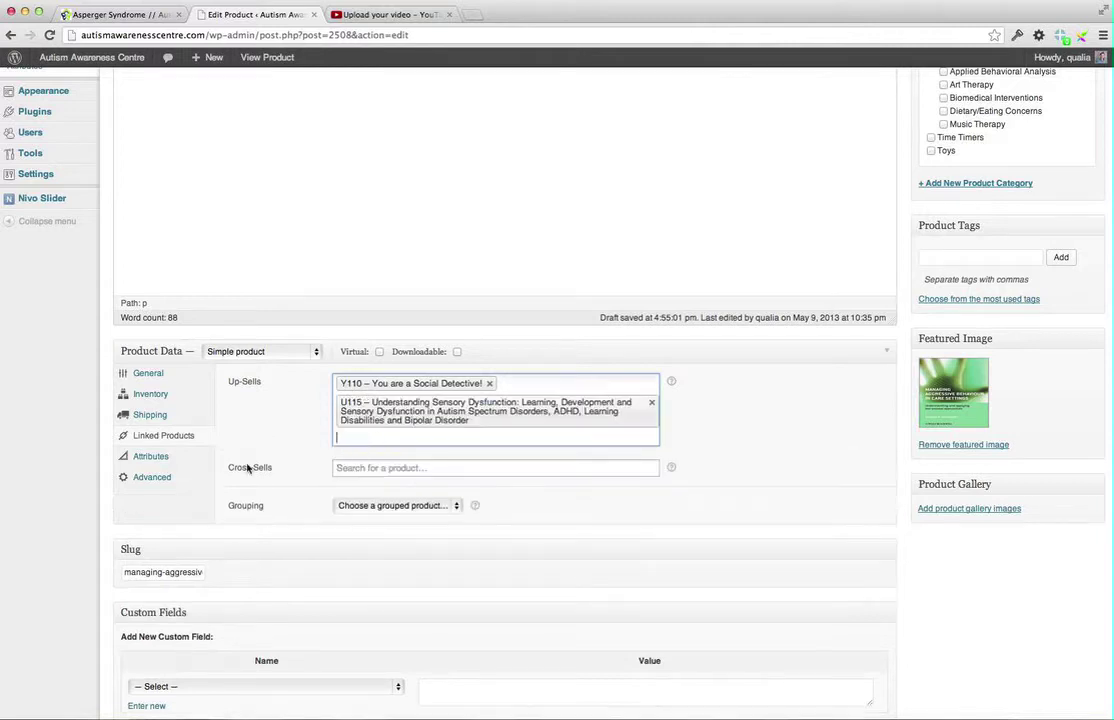
{"action": "left_click", "coordinate": [451, 437]}
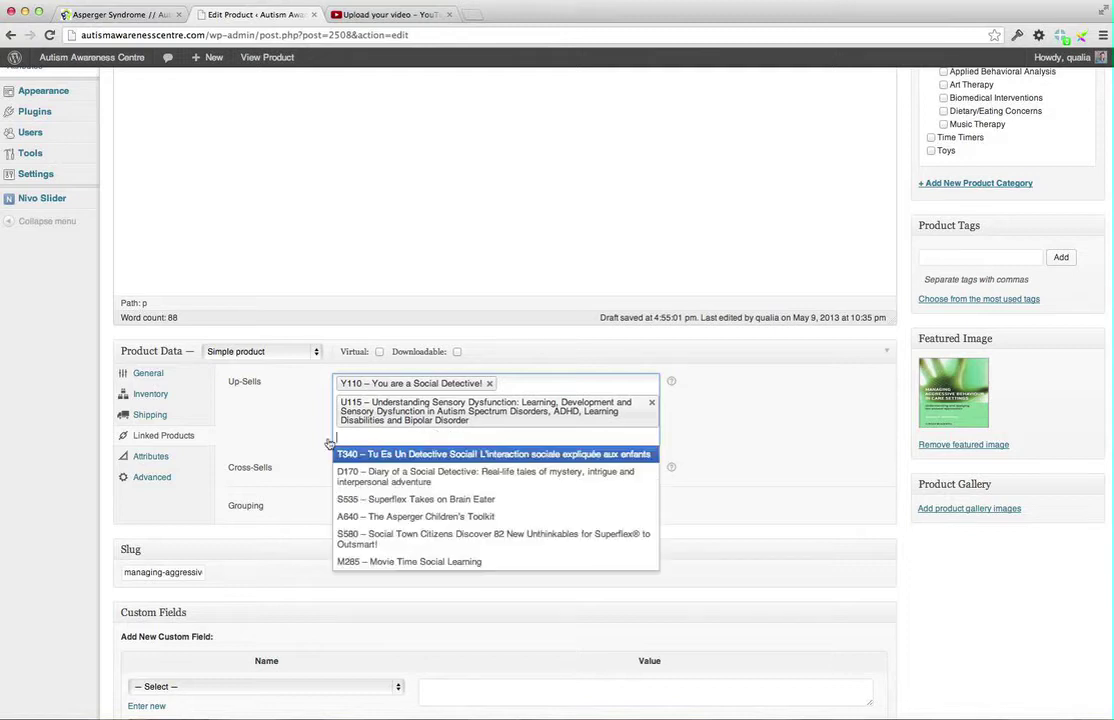
{"action": "left_click", "coordinate": [677, 380]}
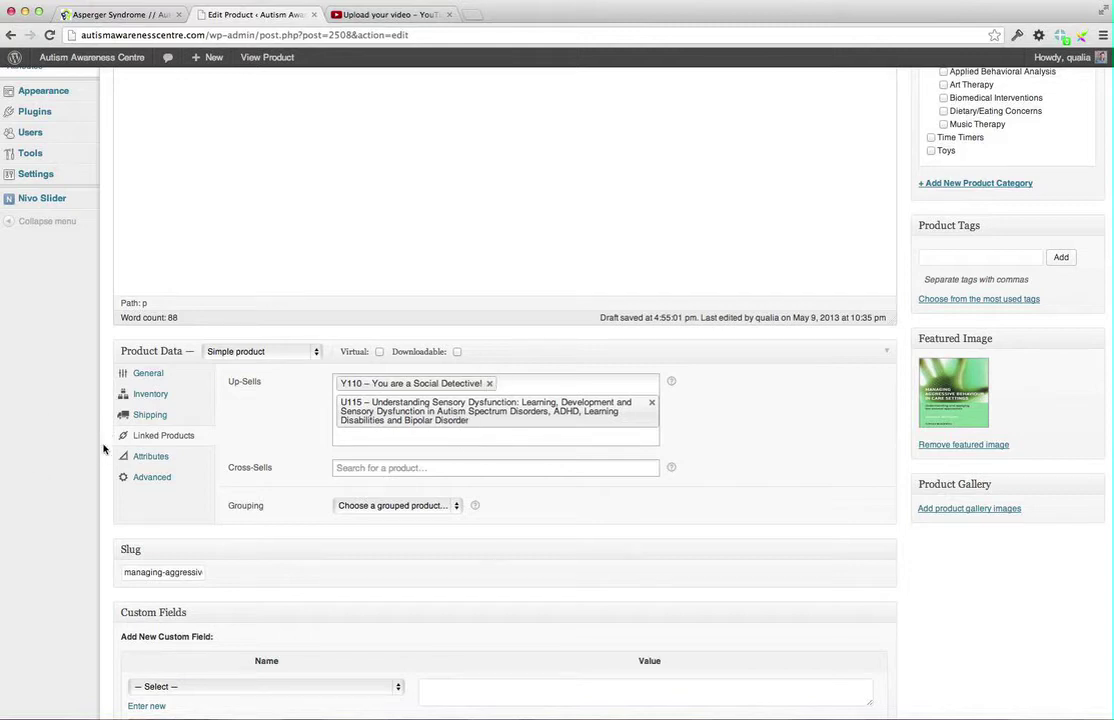
{"action": "left_click_drag", "start_coordinate": [522, 380], "coordinate": [588, 446]}
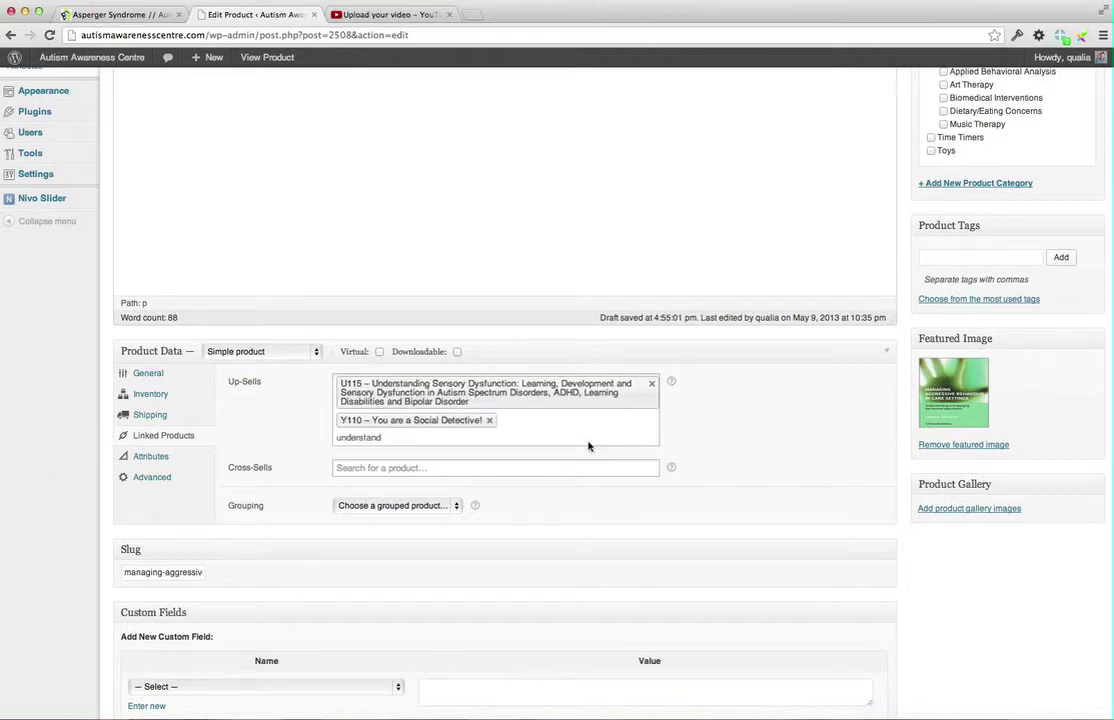
{"action": "left_click", "coordinate": [487, 421]}
{"action": "left_click", "coordinate": [489, 420]}
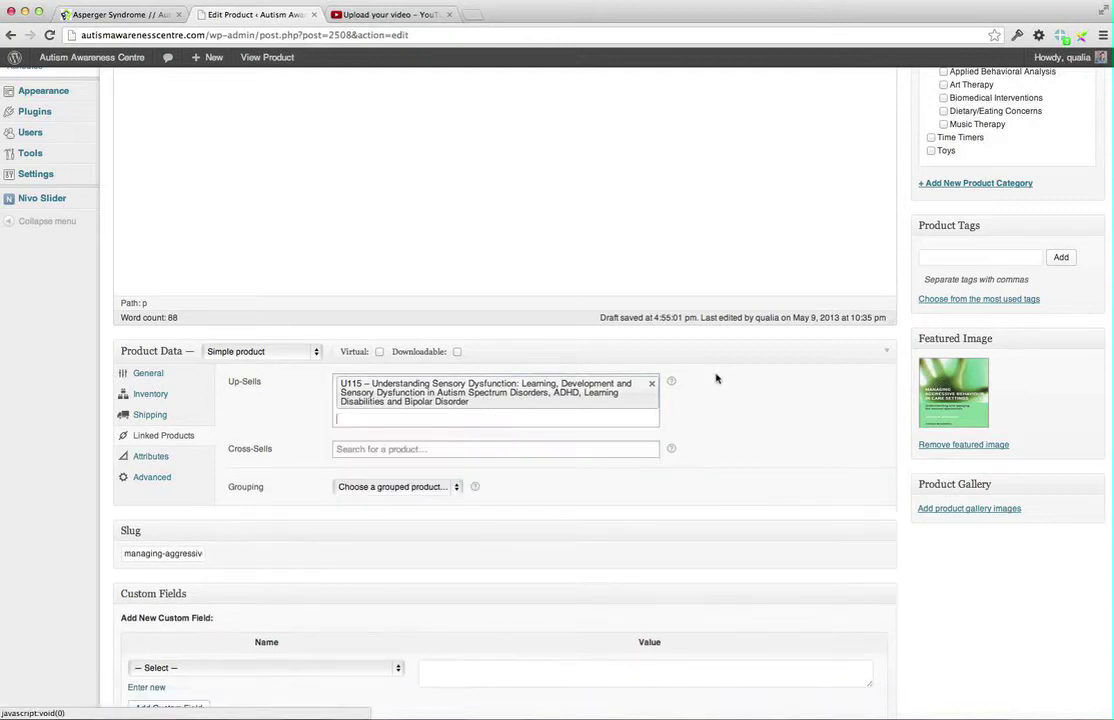
{"action": "left_click", "coordinate": [651, 384]}
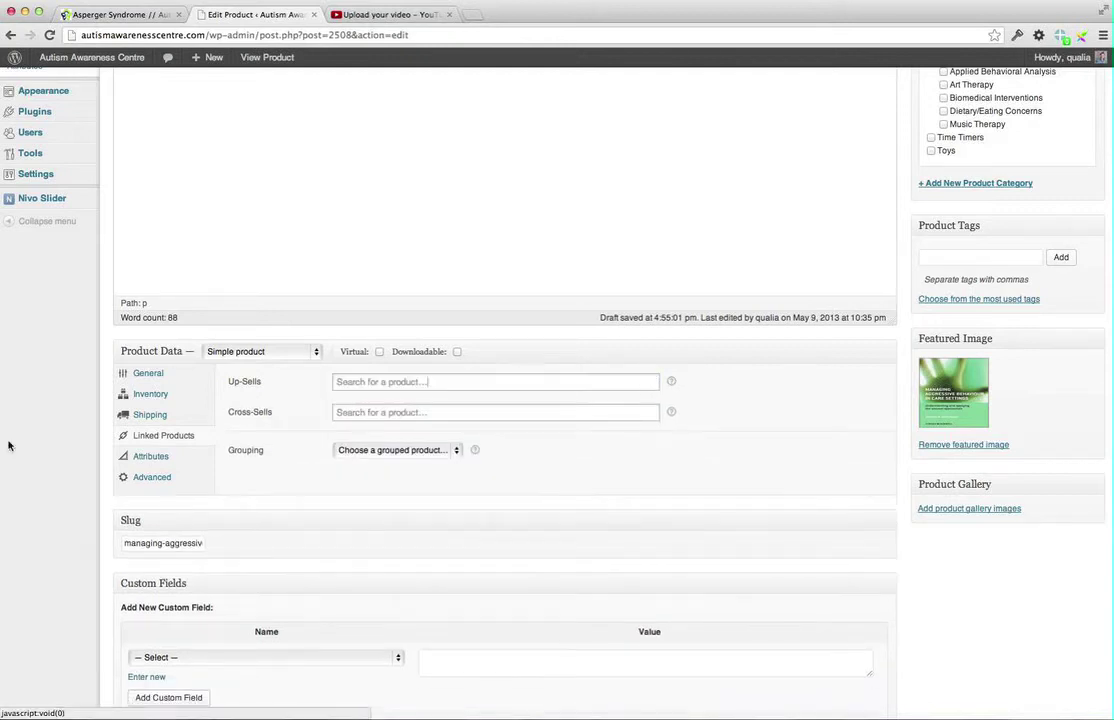
Switch between the Advanced and Attributes tabs, scroll to Custom Fields, then back to the description
{"action": "left_click", "coordinate": [152, 478]}
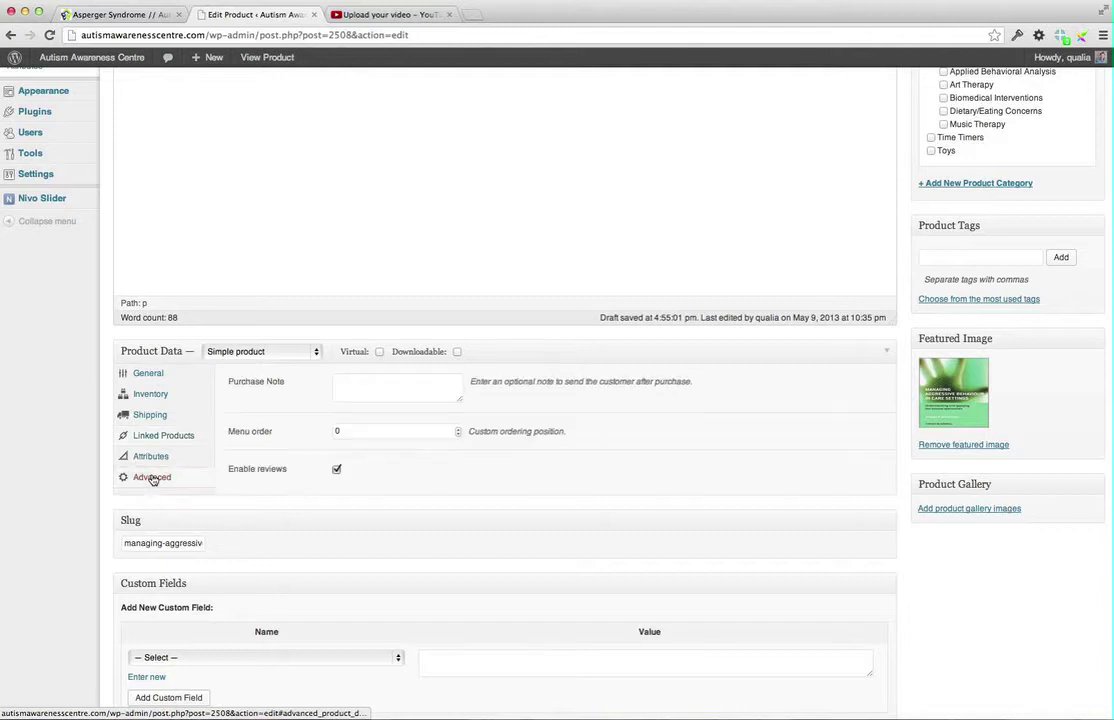
{"action": "left_click", "coordinate": [146, 457]}
{"action": "scroll", "coordinate": [146, 460], "scroll_direction": "up", "scroll_amount": 1}
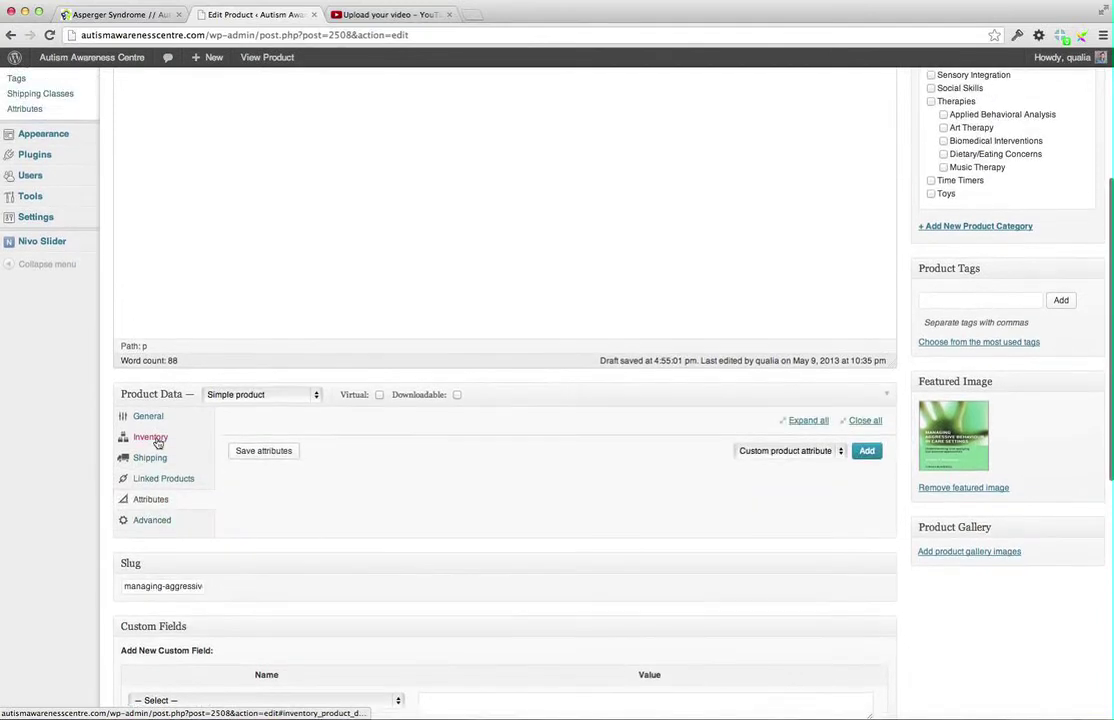
{"action": "left_click", "coordinate": [154, 518]}
{"action": "left_click", "coordinate": [142, 500]}
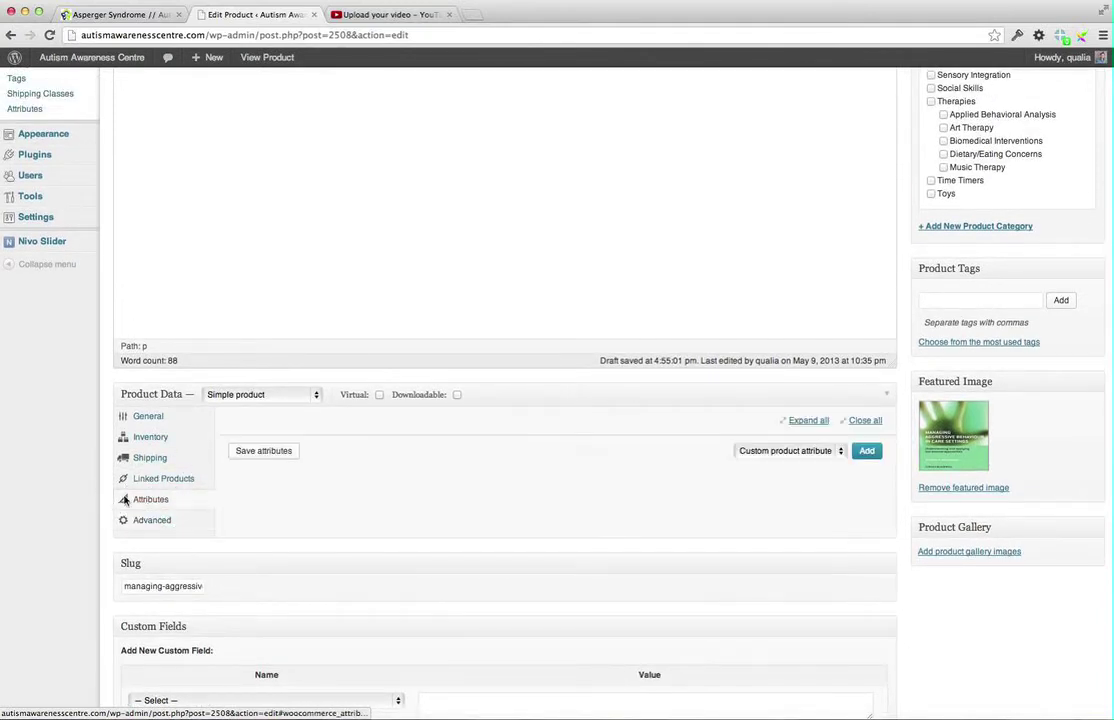
{"action": "scroll", "coordinate": [87, 487], "scroll_direction": "down", "scroll_amount": 3}
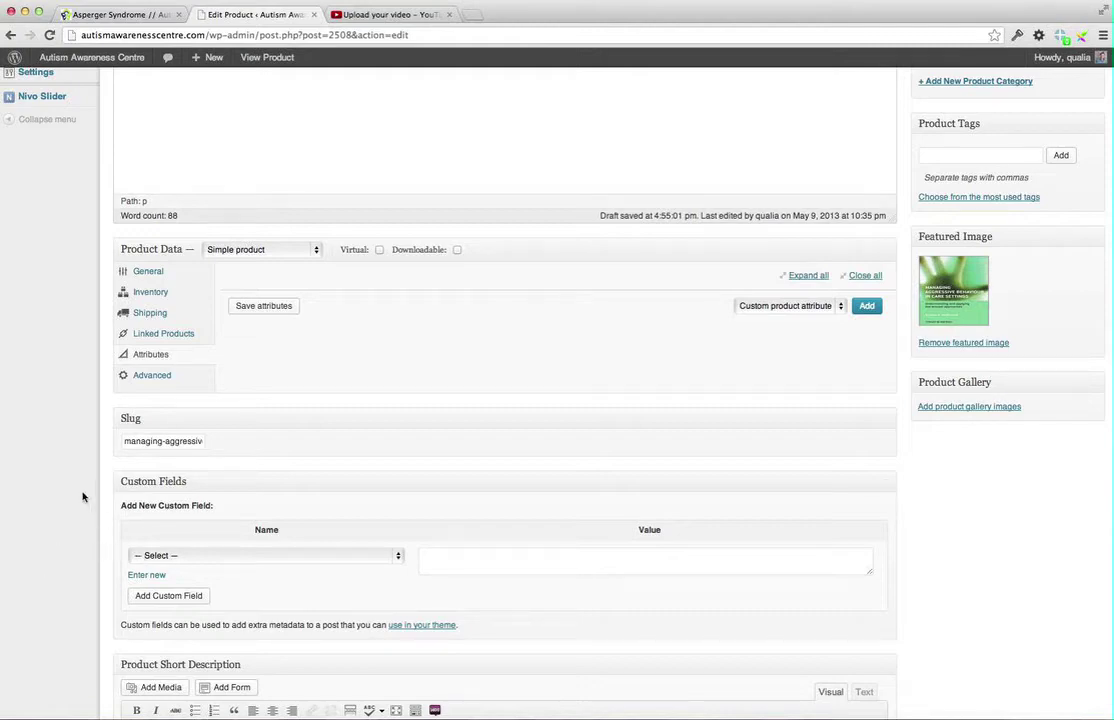
{"action": "scroll", "coordinate": [79, 496], "scroll_direction": "down", "scroll_amount": 2}
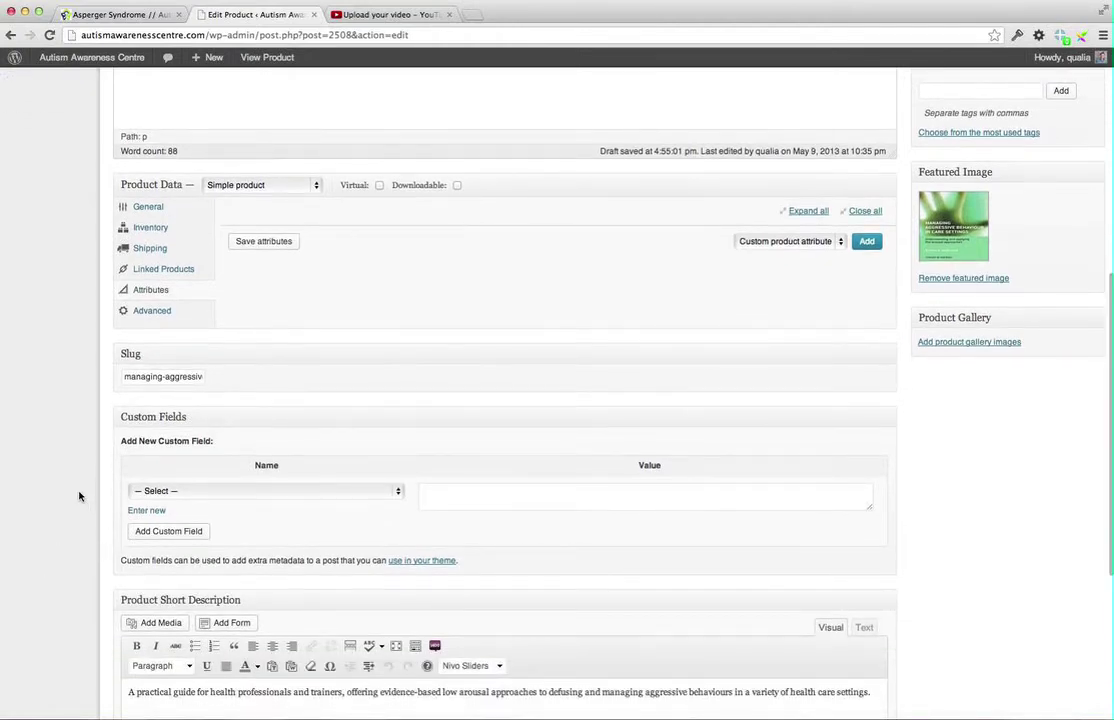
{"action": "scroll", "coordinate": [79, 496], "scroll_direction": "up", "scroll_amount": 2}
{"action": "scroll", "coordinate": [79, 496], "scroll_direction": "up", "scroll_amount": 5}
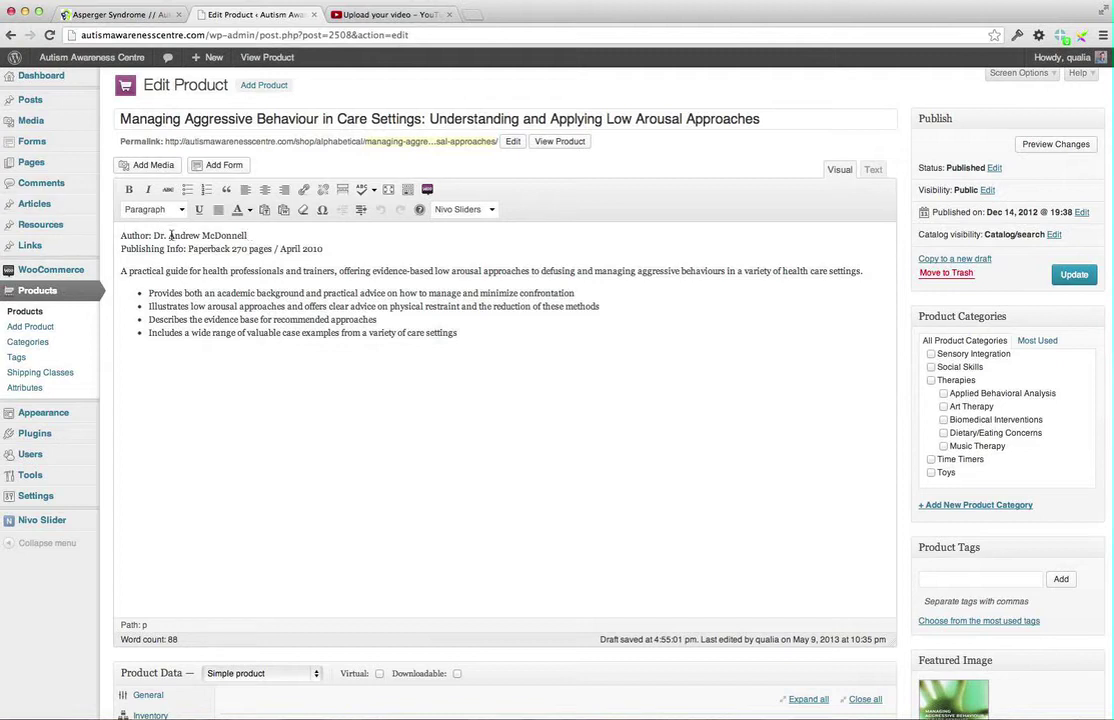
Try several selections of the Author line and description text in the Visual editor
{"action": "left_click_drag", "start_coordinate": [153, 235], "coordinate": [258, 235]}
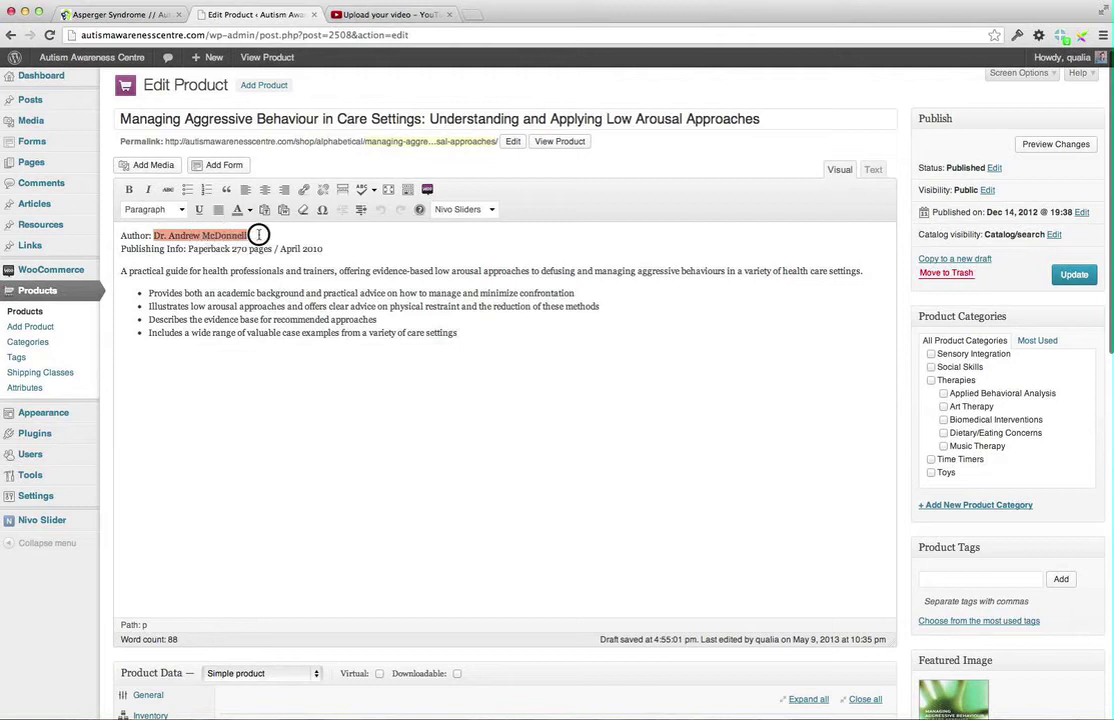
{"action": "left_click", "coordinate": [323, 248]}
{"action": "left_click_drag", "start_coordinate": [323, 248], "coordinate": [70, 231]}
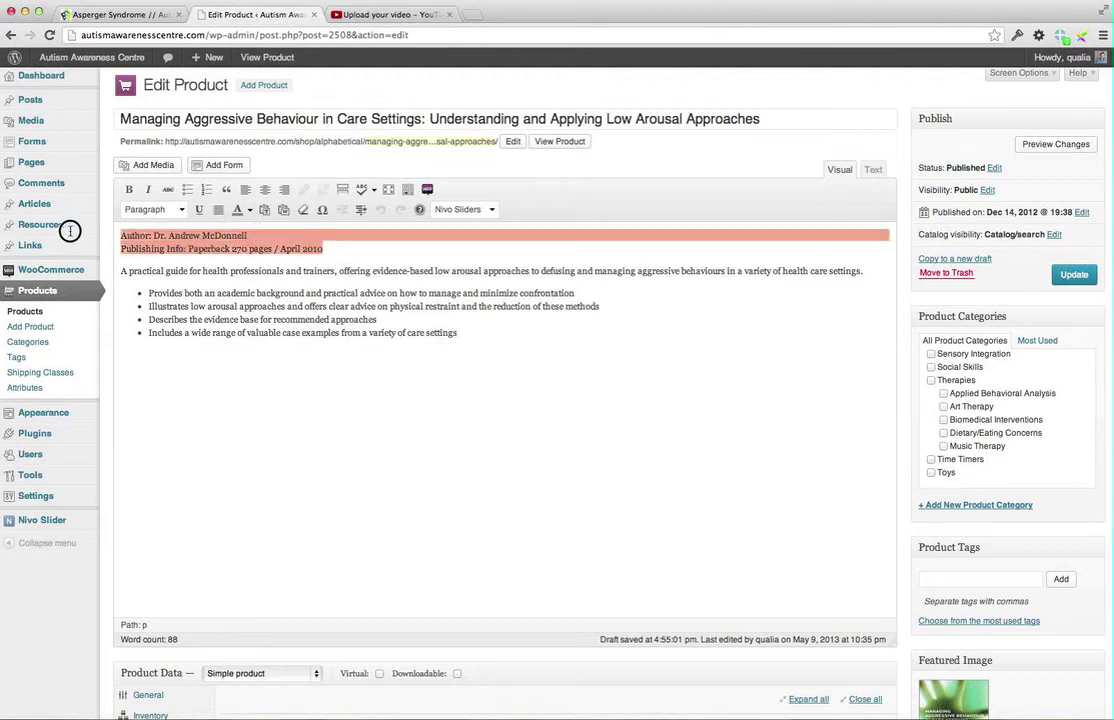
{"action": "left_click", "coordinate": [196, 235]}
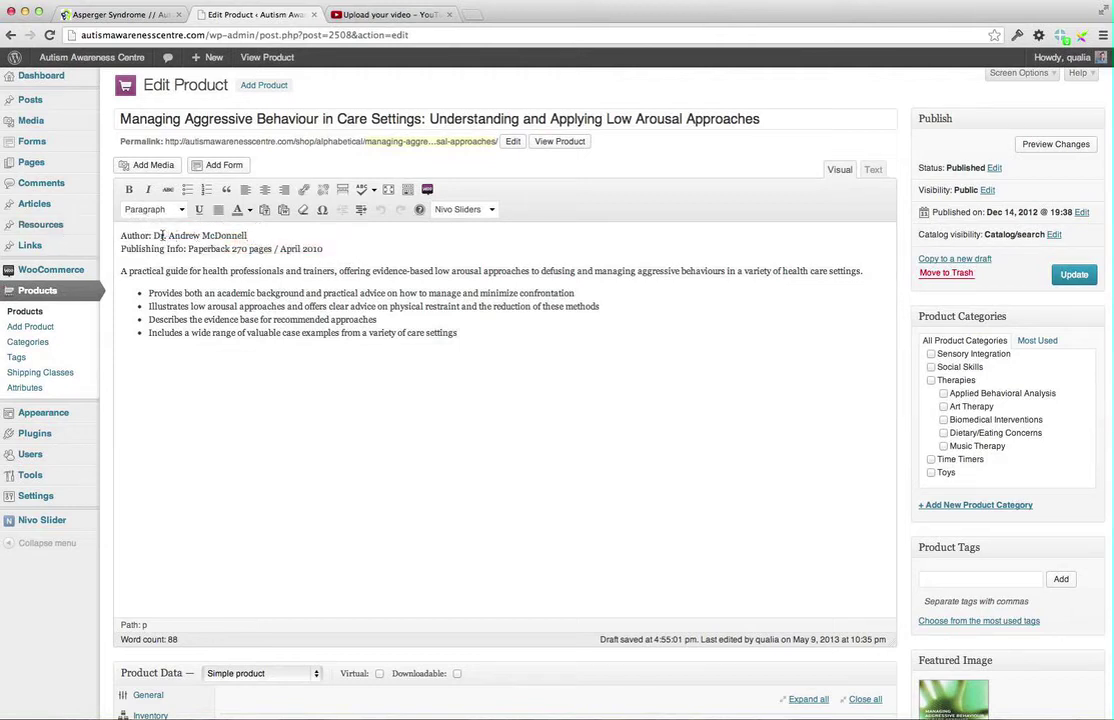
{"action": "left_click_drag", "start_coordinate": [154, 235], "coordinate": [252, 237]}
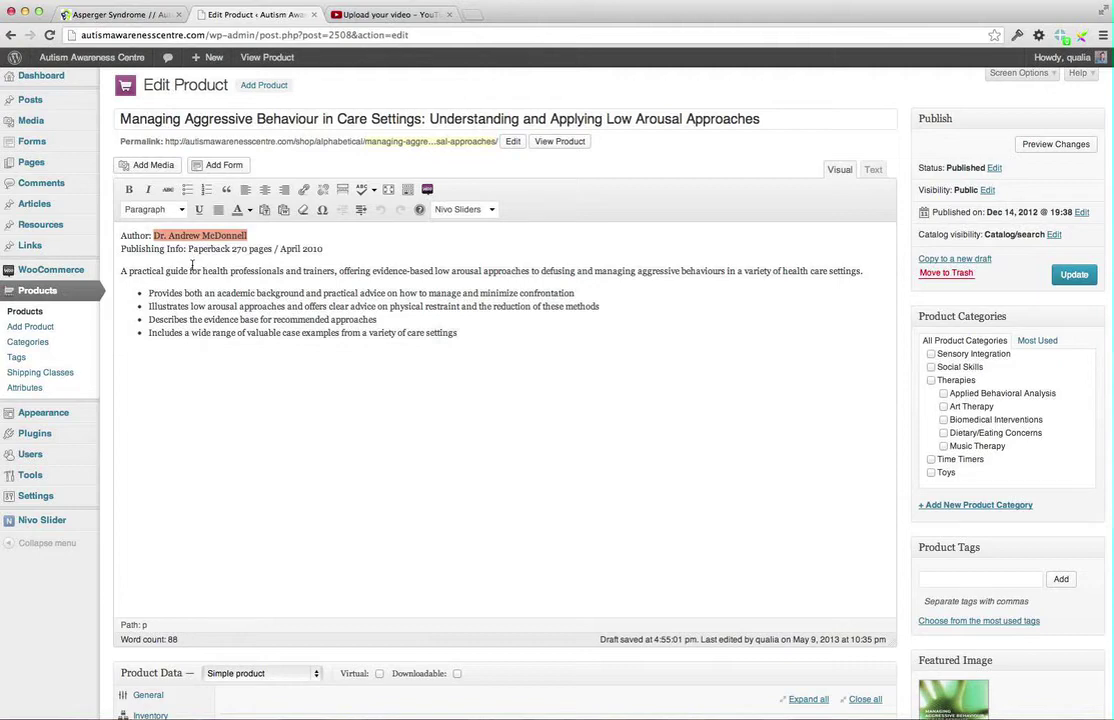
{"action": "left_click", "coordinate": [152, 235]}
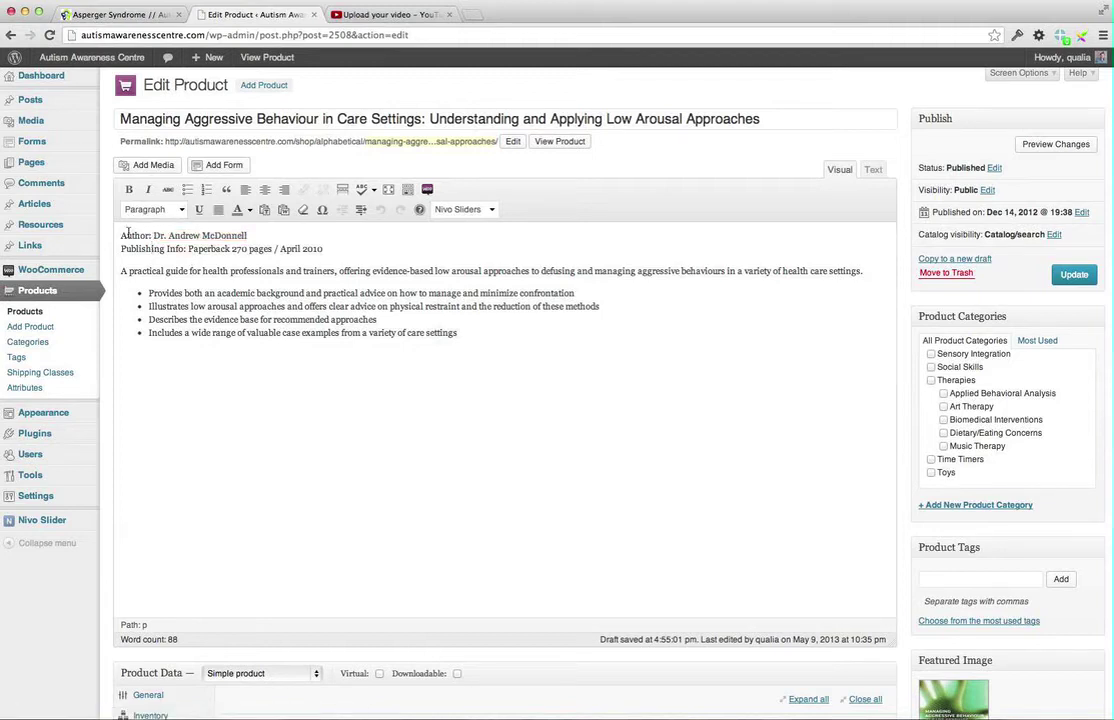
{"action": "left_click_drag", "start_coordinate": [293, 348], "coordinate": [331, 249]}
{"action": "left_click", "coordinate": [143, 237]}
{"action": "left_click", "coordinate": [331, 249]}
Delete the author's name after 'Author:' in the product description
{"action": "left_click_drag", "start_coordinate": [155, 235], "coordinate": [248, 235]}
{"action": "key", "text": "super+c"}
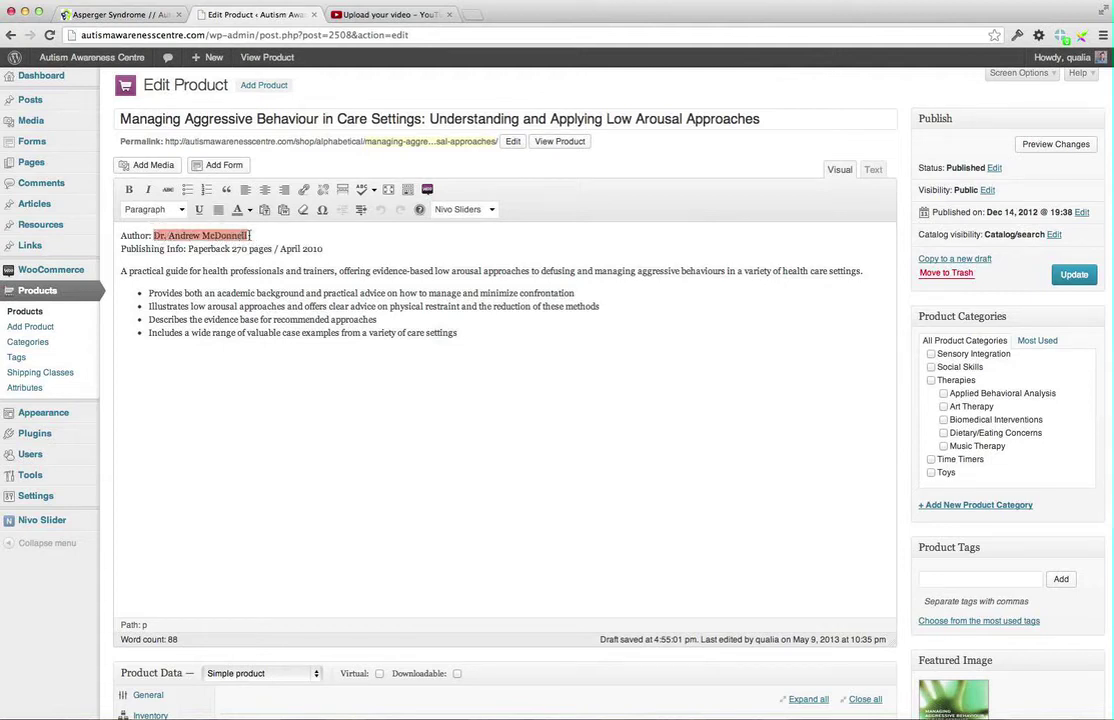
{"action": "key", "text": "BackSpace"}
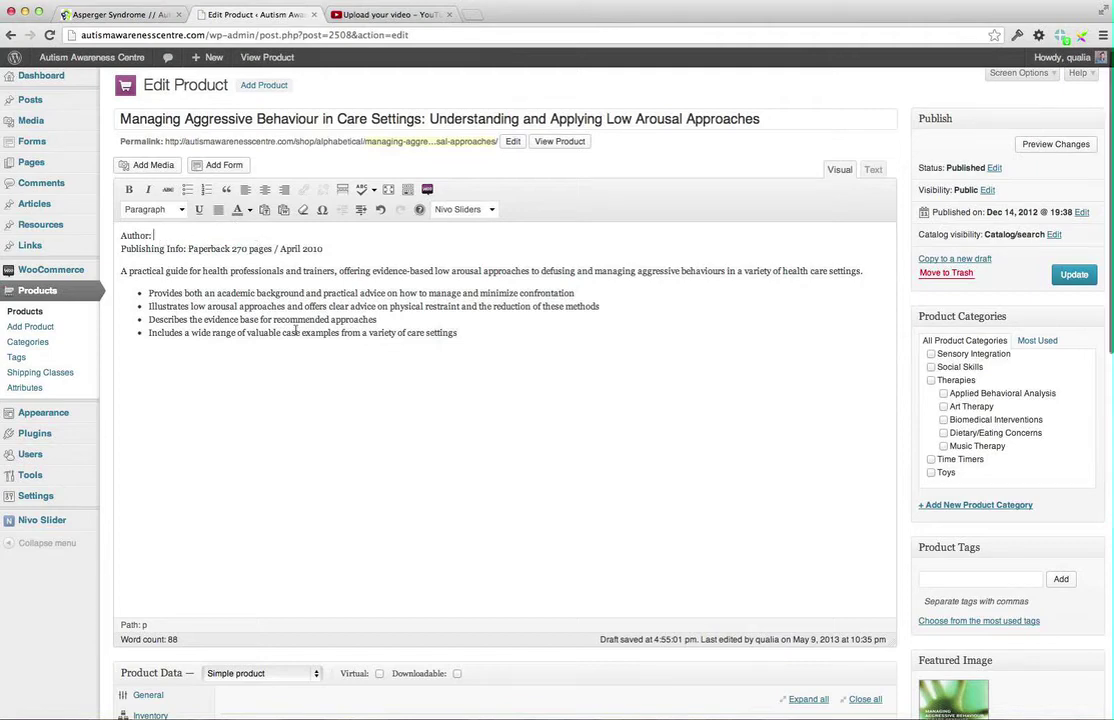
{"action": "scroll", "coordinate": [296, 330], "scroll_direction": "down", "scroll_amount": 10}
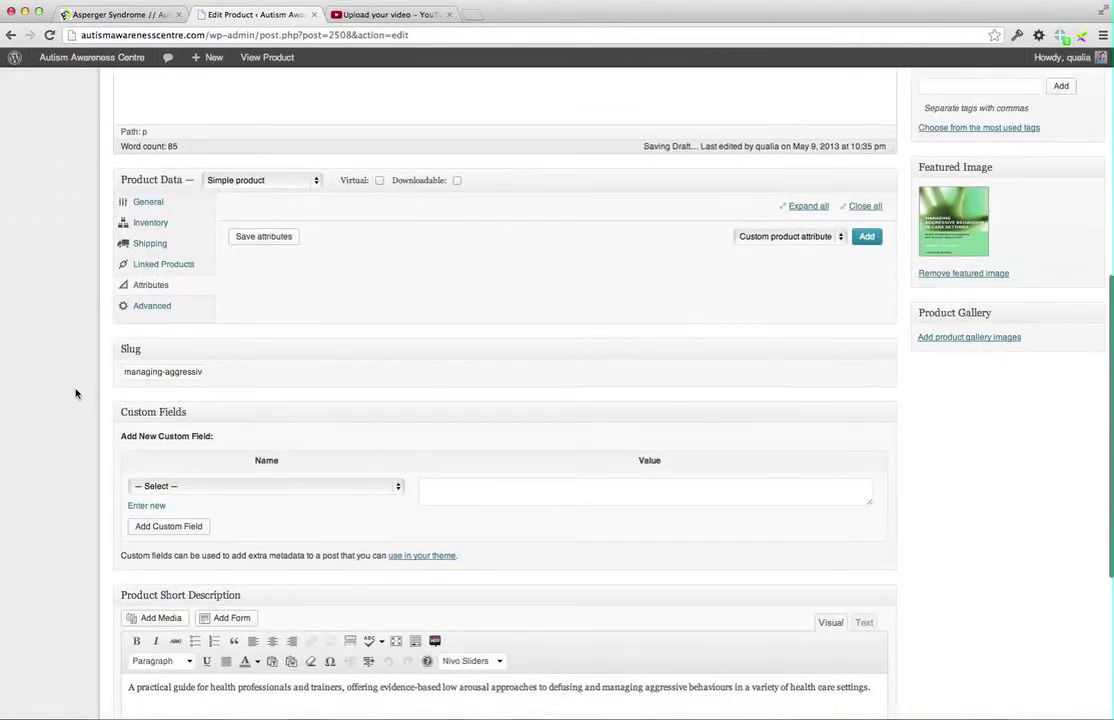
{"action": "scroll", "coordinate": [27, 290], "scroll_direction": "down", "scroll_amount": 4}
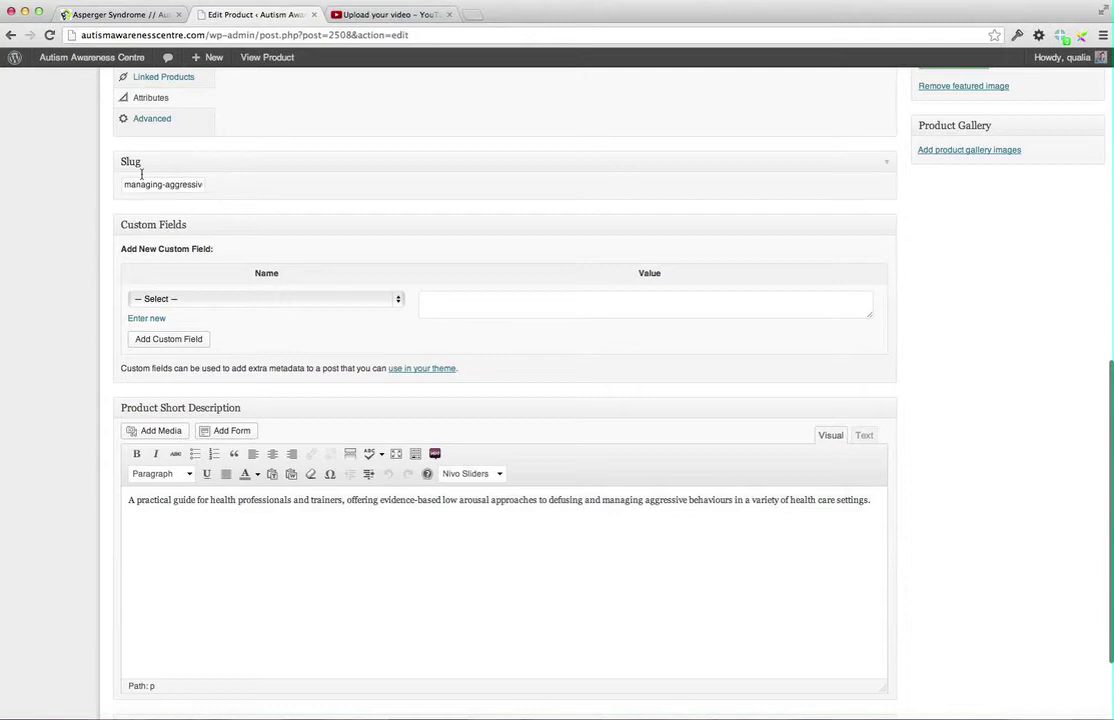
Add a book-author custom field with the author's name pasted as its value
{"action": "left_click", "coordinate": [396, 299]}
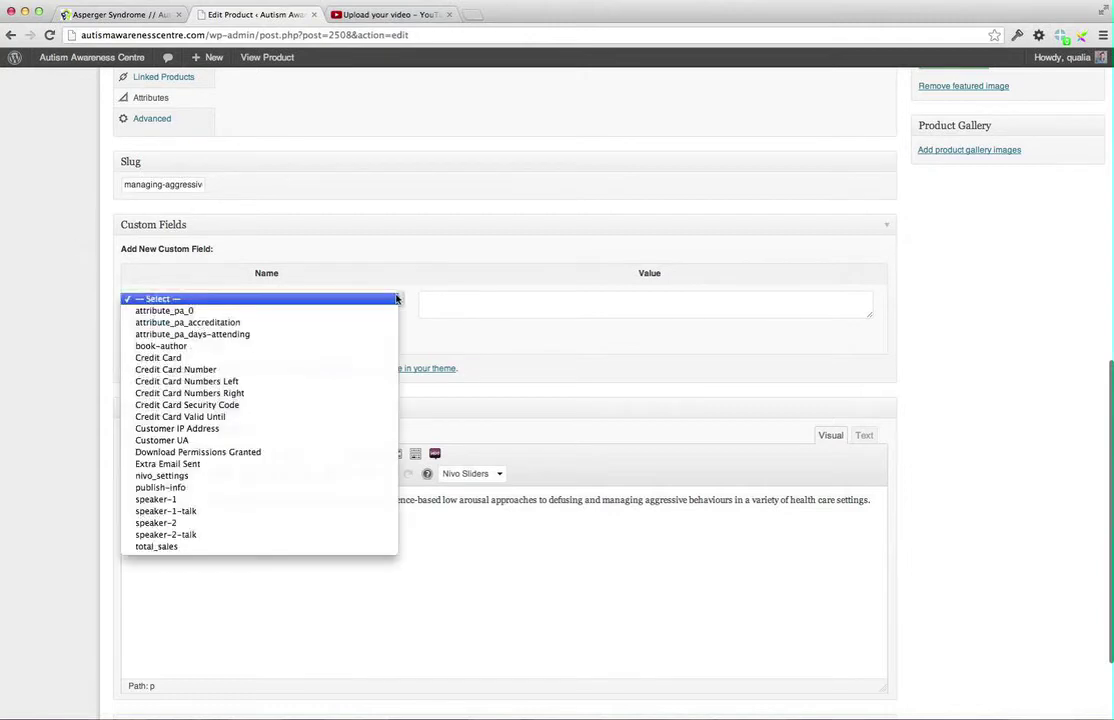
{"action": "left_click", "coordinate": [154, 347]}
{"action": "left_click", "coordinate": [439, 303]}
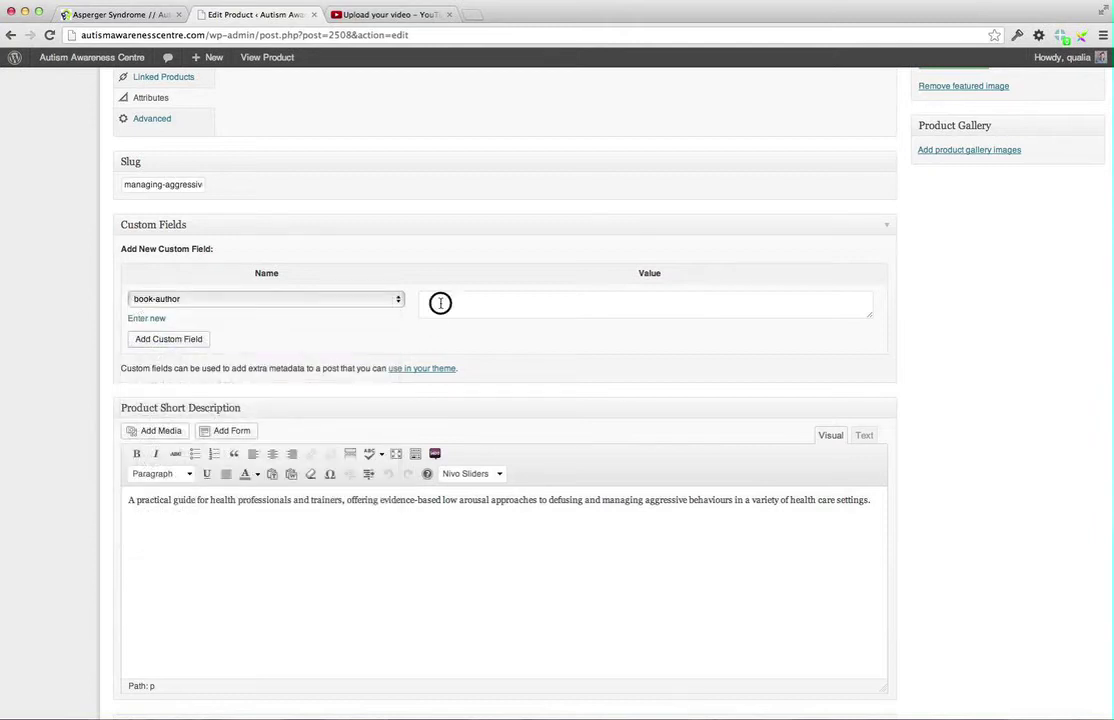
{"action": "key", "text": "super+v"}
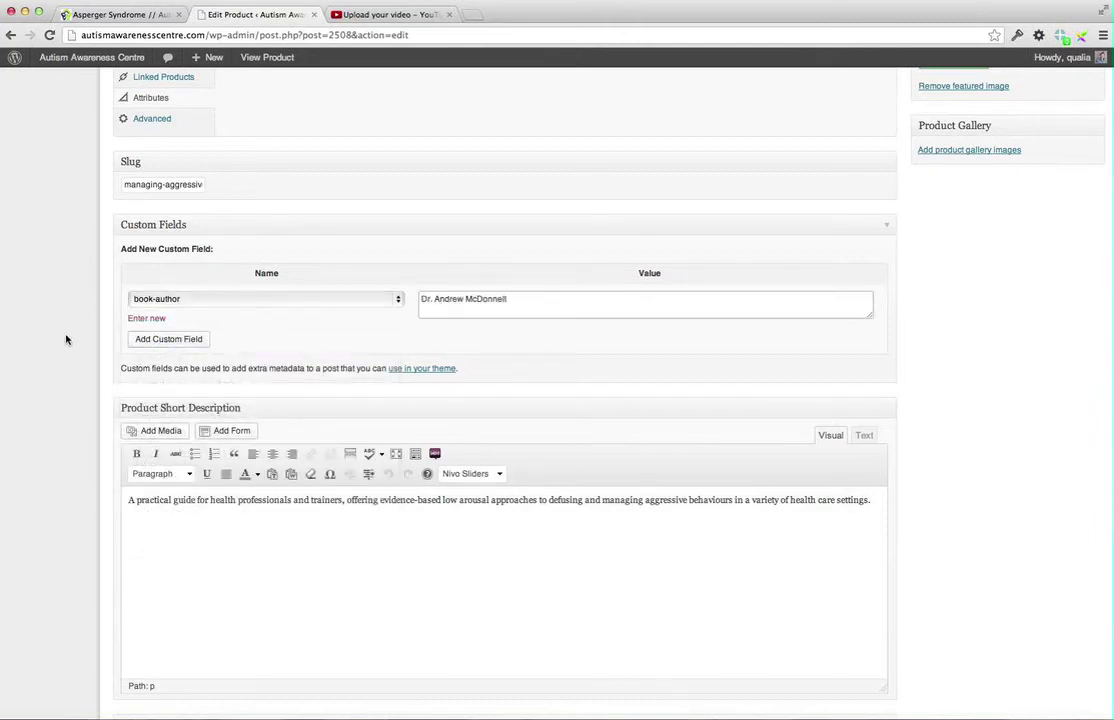
{"action": "left_click", "coordinate": [183, 340]}
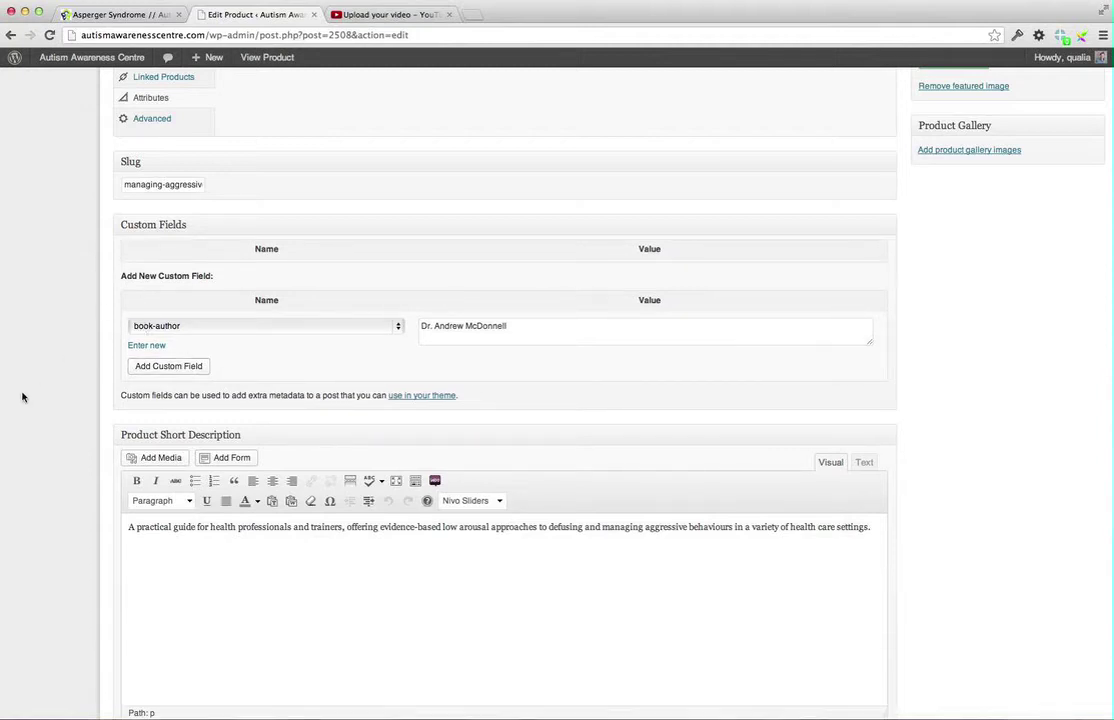
{"action": "scroll", "coordinate": [131, 327], "scroll_direction": "up", "scroll_amount": 1}
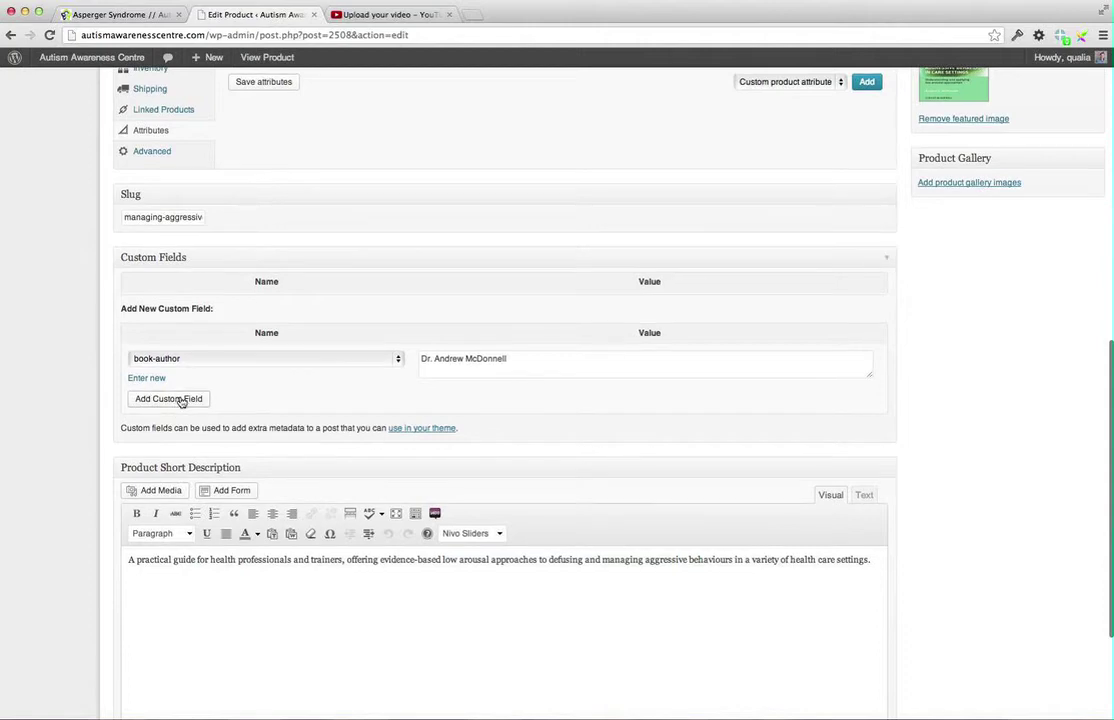
{"action": "scroll", "coordinate": [112, 358], "scroll_direction": "up", "scroll_amount": 10}
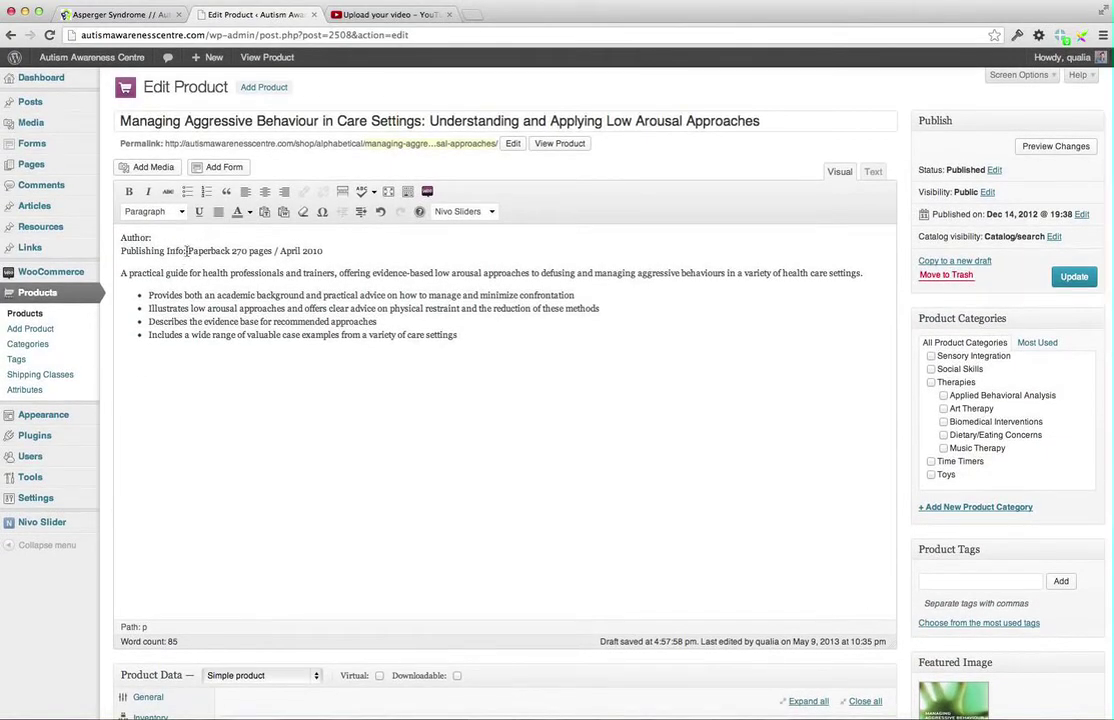
Move 'Paperback 270 pages / April 2010' from the description into a new publish-info custom field
{"action": "left_click_drag", "start_coordinate": [188, 251], "coordinate": [329, 250]}
{"action": "key", "text": "super+c"}
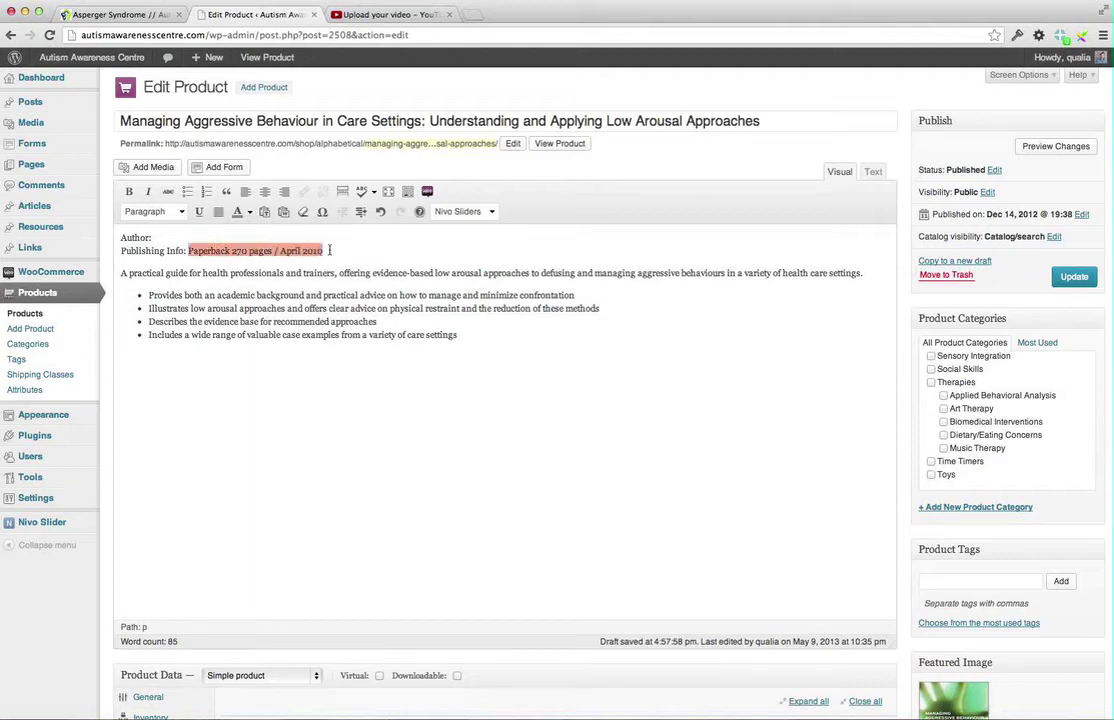
{"action": "key", "text": "BackSpace"}
{"action": "scroll", "coordinate": [323, 316], "scroll_direction": "down", "scroll_amount": 15}
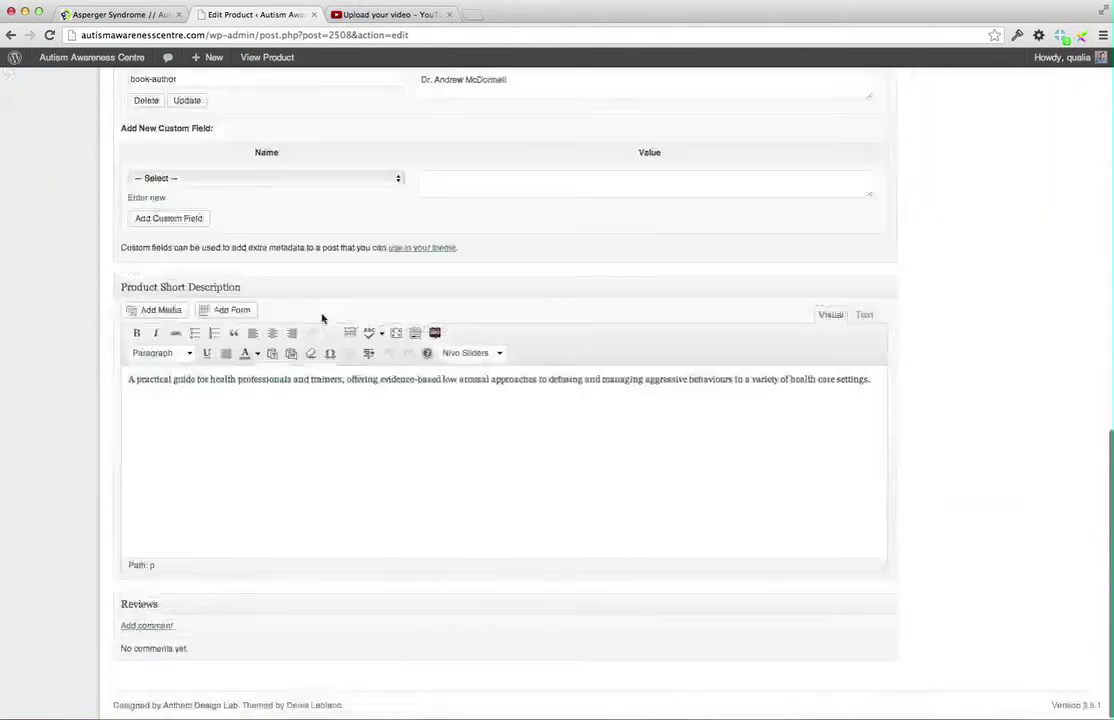
{"action": "scroll", "coordinate": [118, 204], "scroll_direction": "up", "scroll_amount": 2}
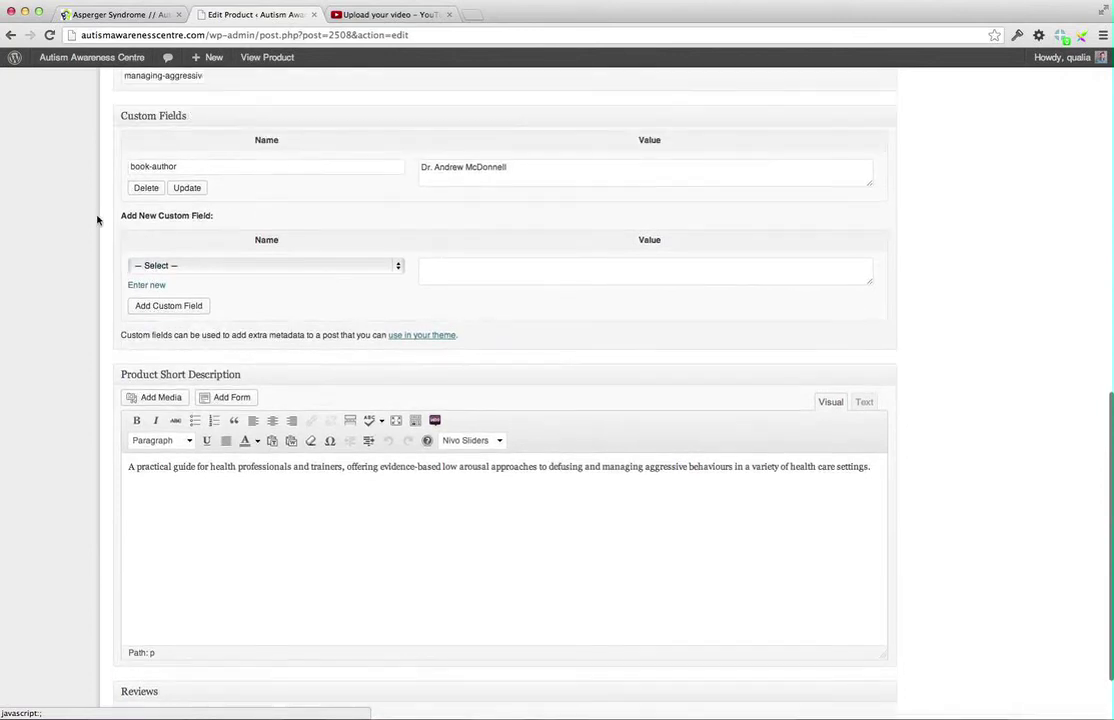
{"action": "left_click", "coordinate": [179, 262]}
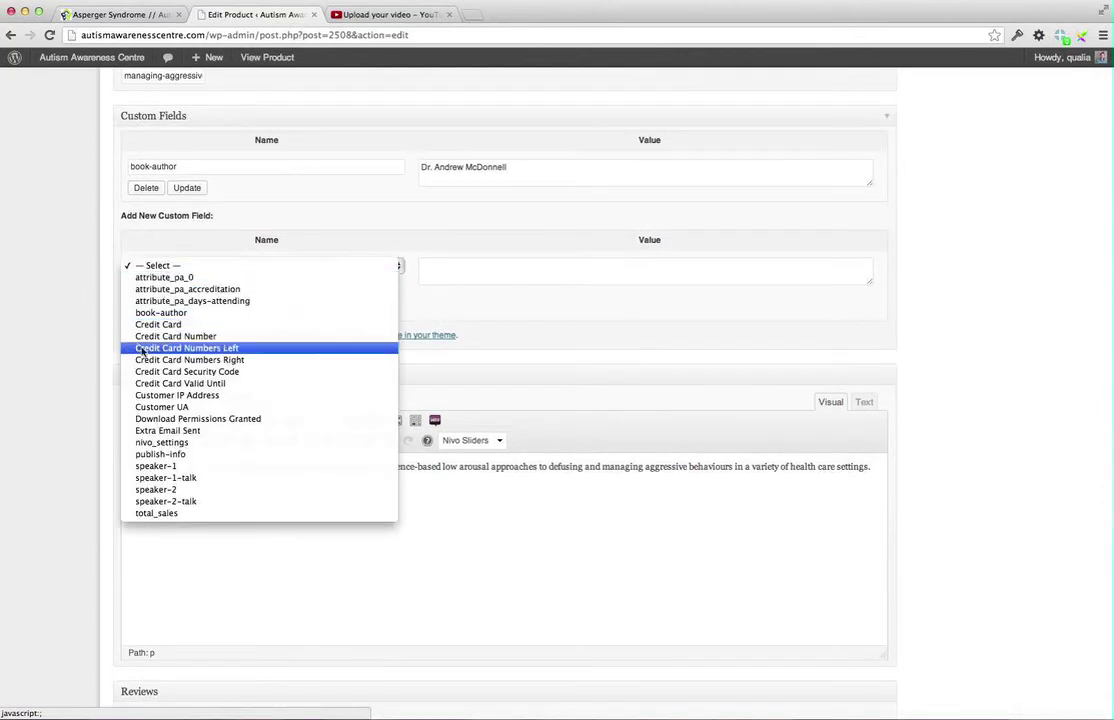
{"action": "left_click", "coordinate": [158, 455]}
{"action": "left_click", "coordinate": [445, 264]}
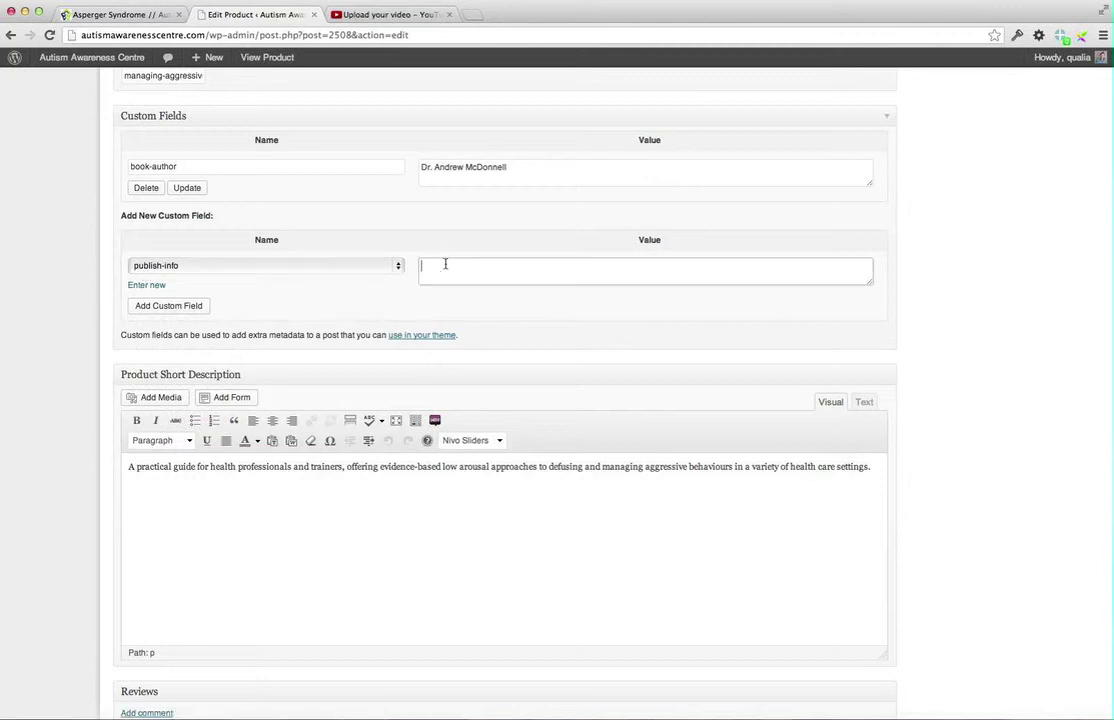
{"action": "key", "text": "super+v"}
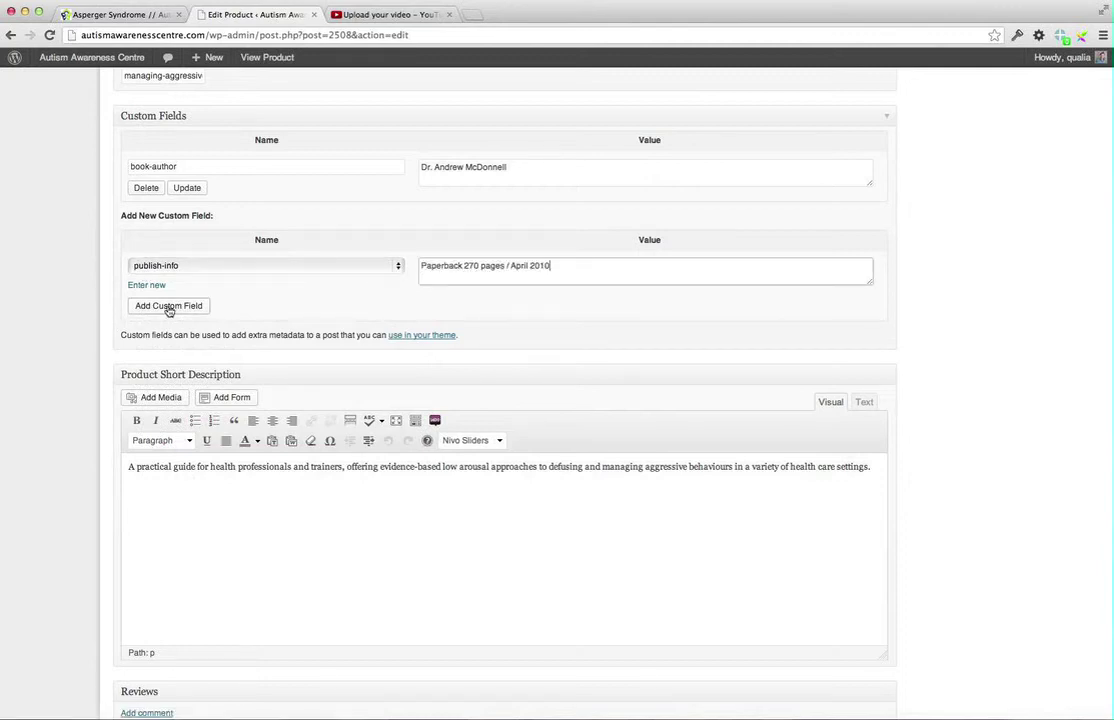
{"action": "left_click", "coordinate": [169, 311]}
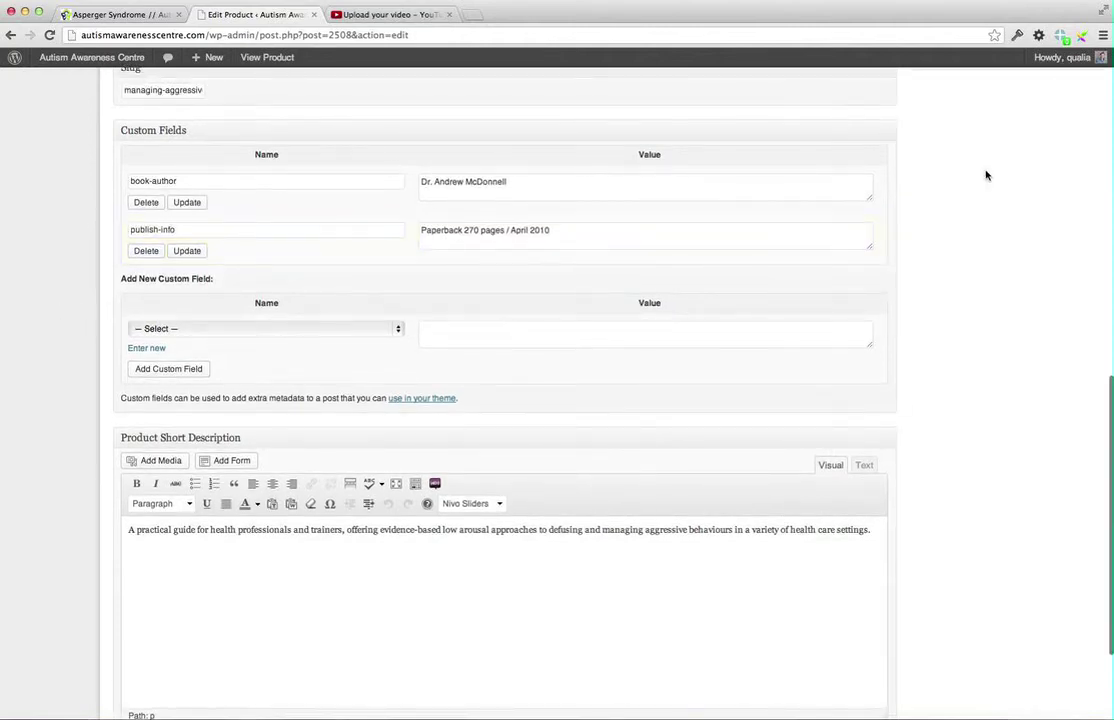
{"action": "scroll", "coordinate": [986, 175], "scroll_direction": "up", "scroll_amount": 15}
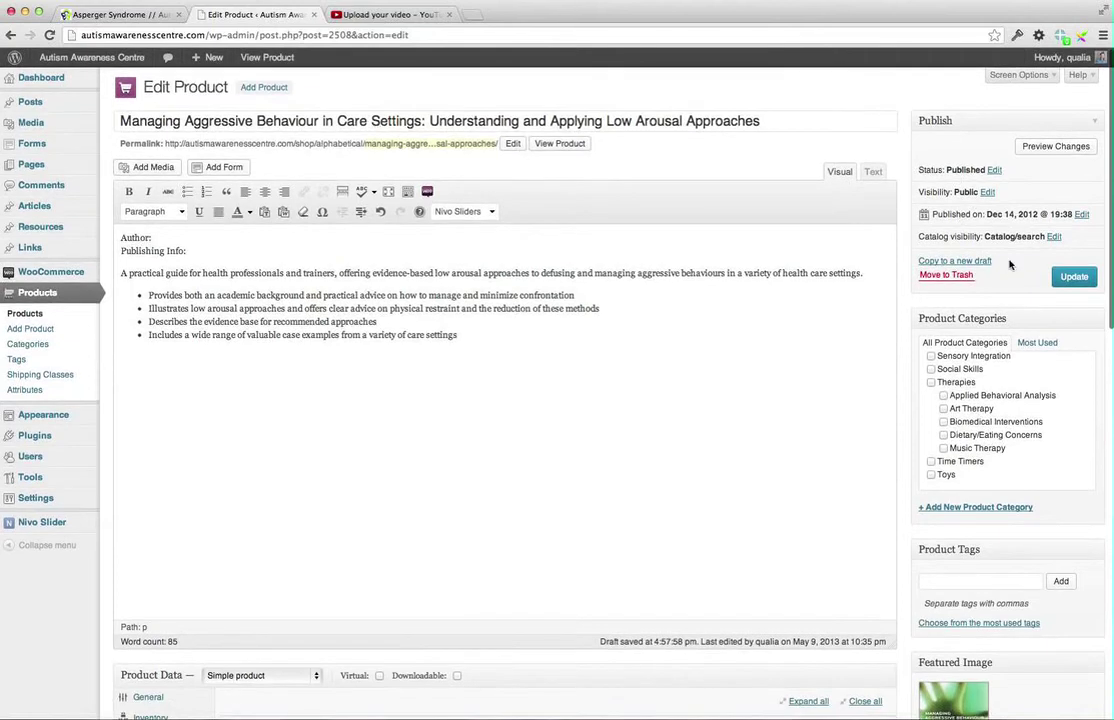
Delete the empty Author and Publishing Info lines, update the product, and select its title
{"action": "left_click", "coordinate": [218, 250]}
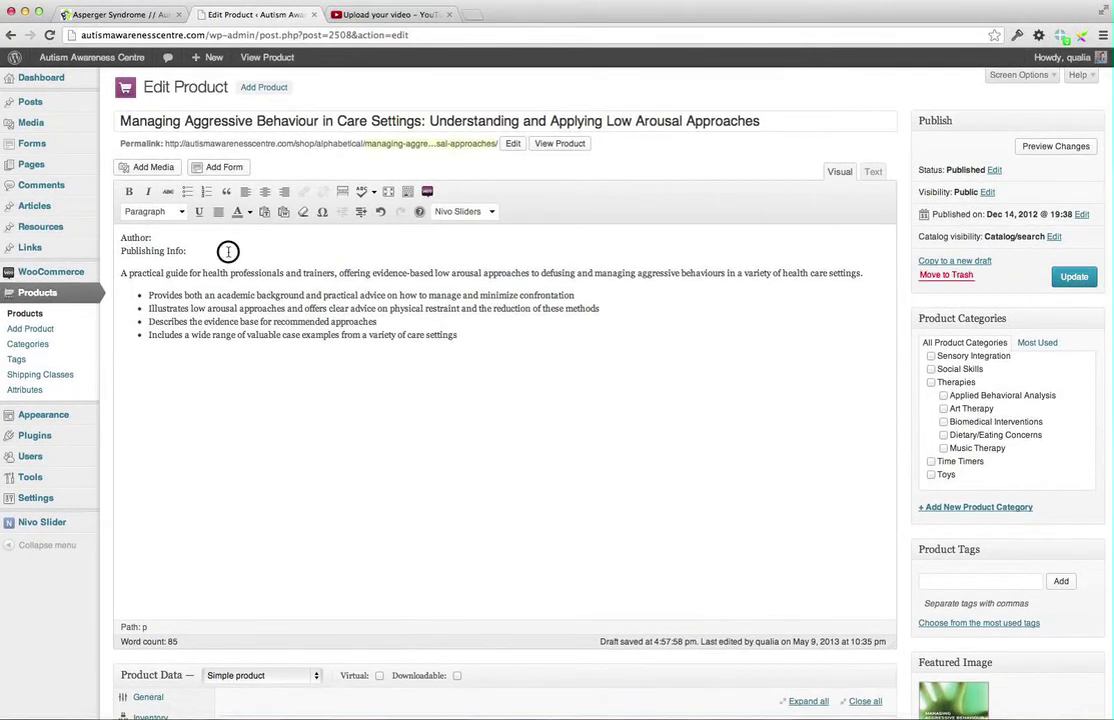
{"action": "left_click_drag", "start_coordinate": [209, 259], "coordinate": [124, 231]}
{"action": "key", "text": "BackSpace"}
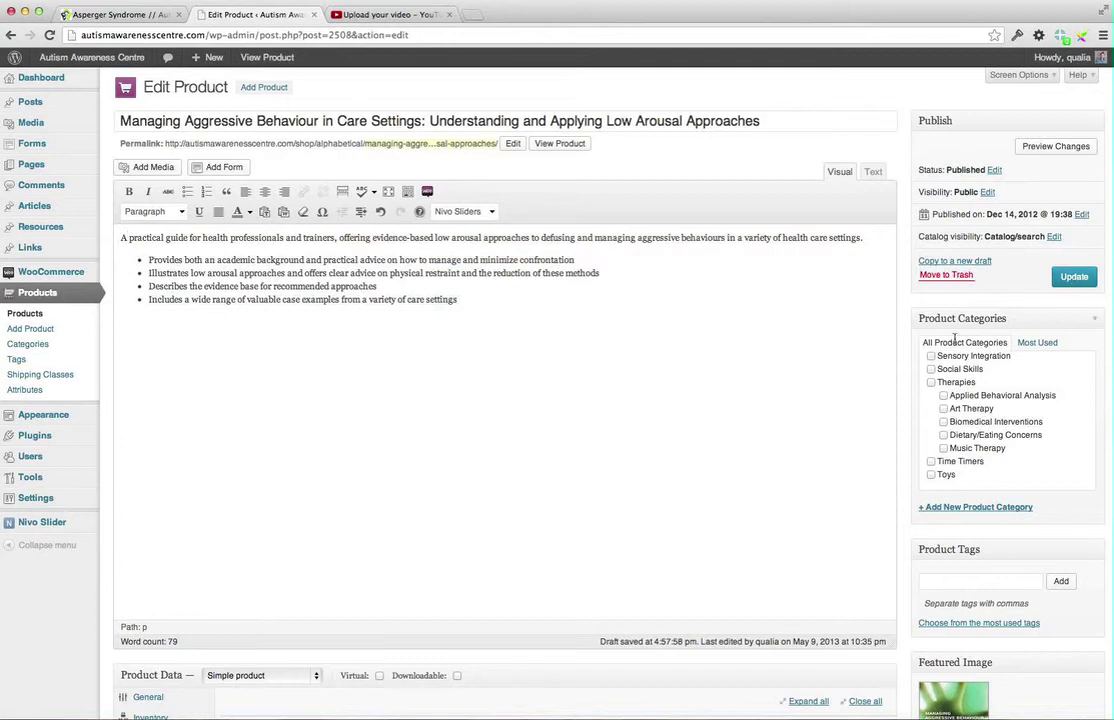
{"action": "scroll", "coordinate": [776, 378], "scroll_direction": "down", "scroll_amount": 3}
{"action": "scroll", "coordinate": [900, 340], "scroll_direction": "up", "scroll_amount": 3}
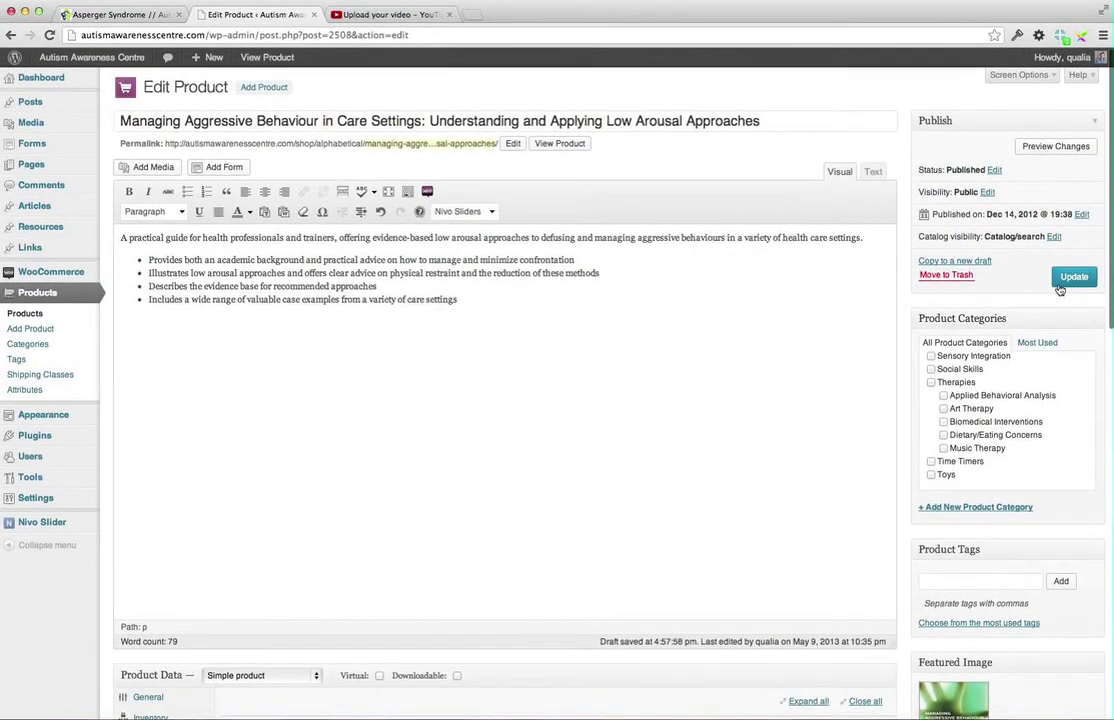
{"action": "left_click", "coordinate": [1062, 284]}
{"action": "triple_click", "coordinate": [246, 120]}
{"action": "key", "text": "super+c"}
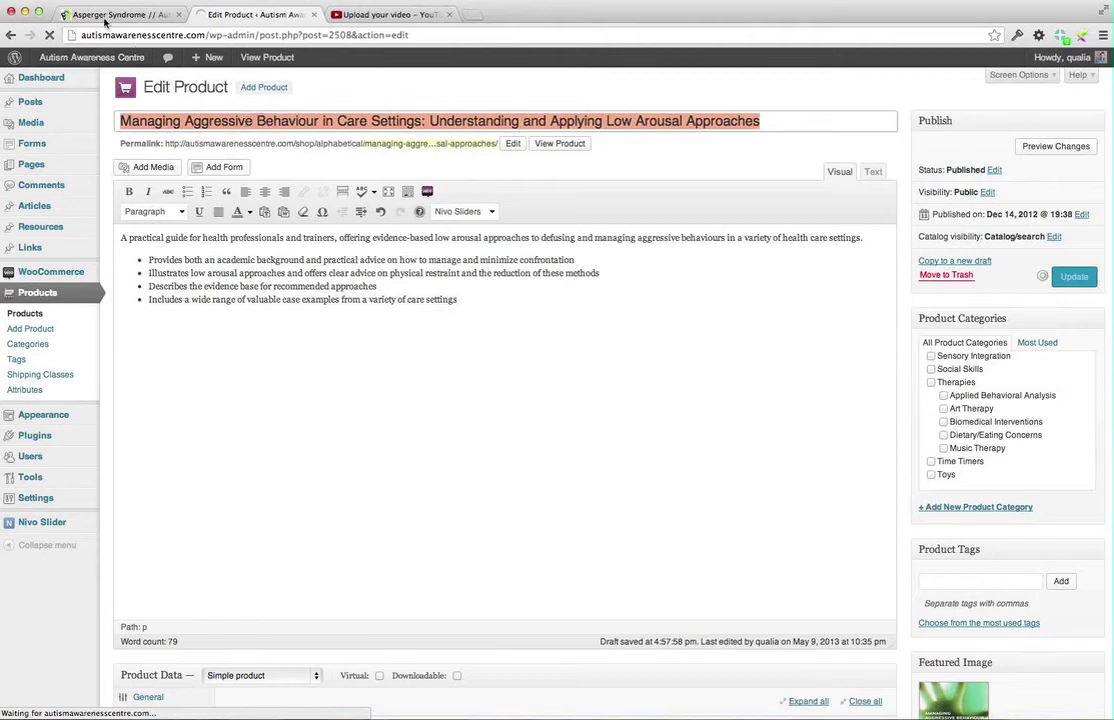
Paste the Managing Aggressive Behaviour title into the public site's search box
{"action": "left_click", "coordinate": [105, 15]}
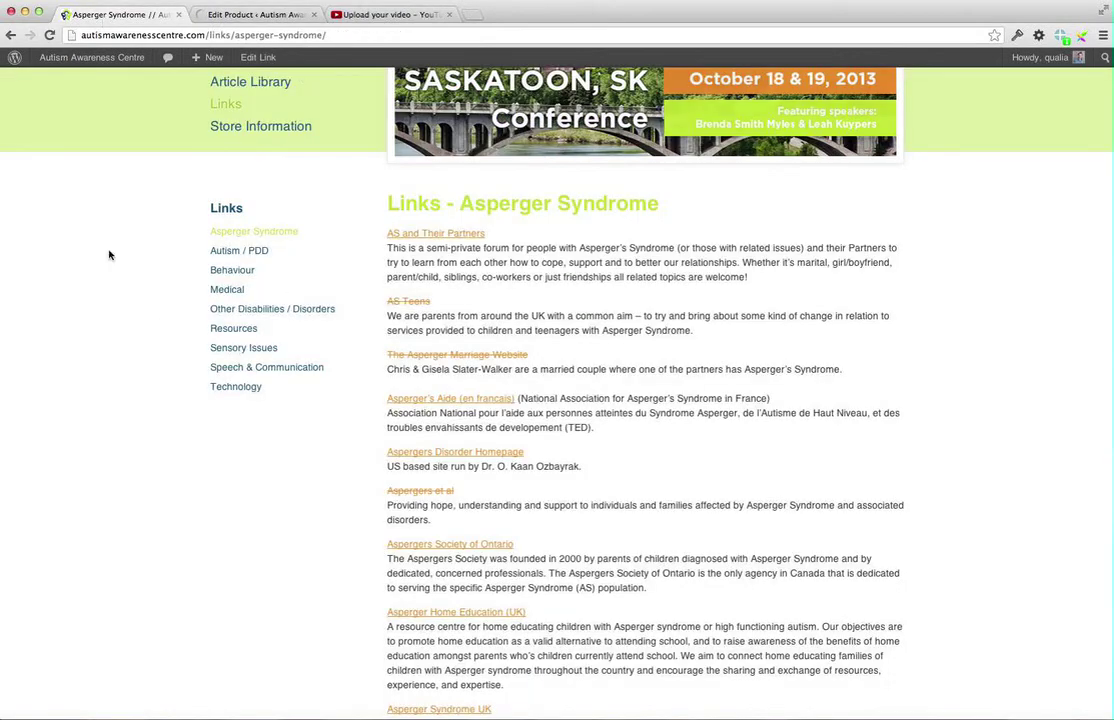
{"action": "scroll", "coordinate": [110, 255], "scroll_direction": "up", "scroll_amount": 3}
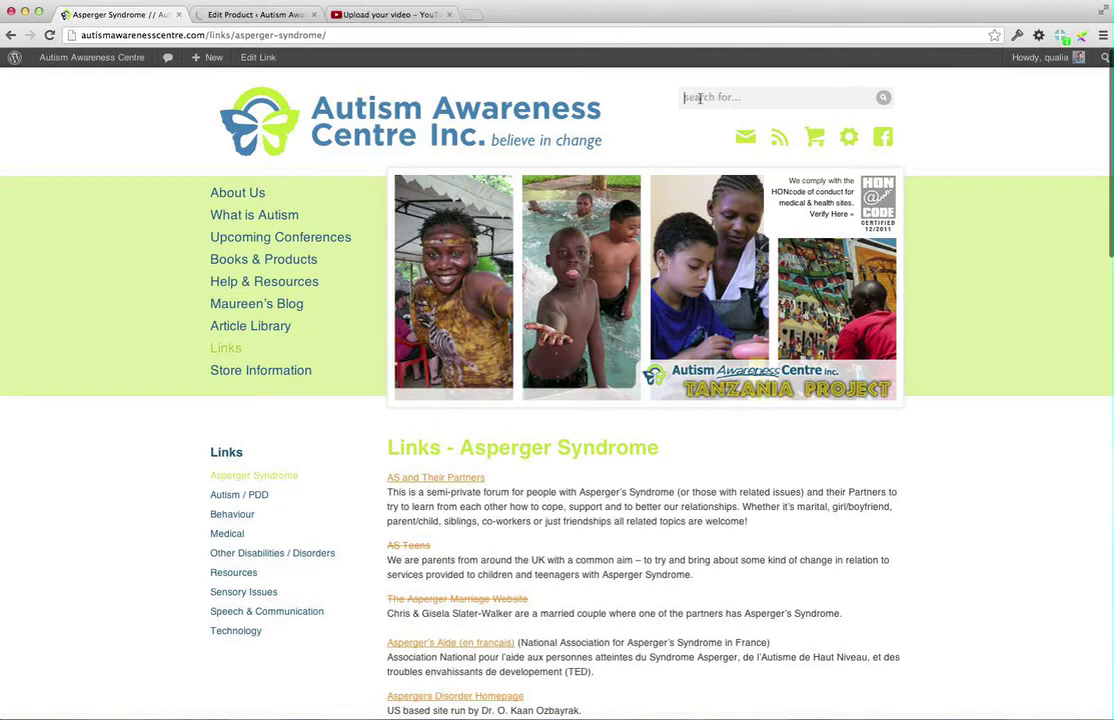
{"action": "type", "text": "Understanding and Applying Low Arousal Approach"}
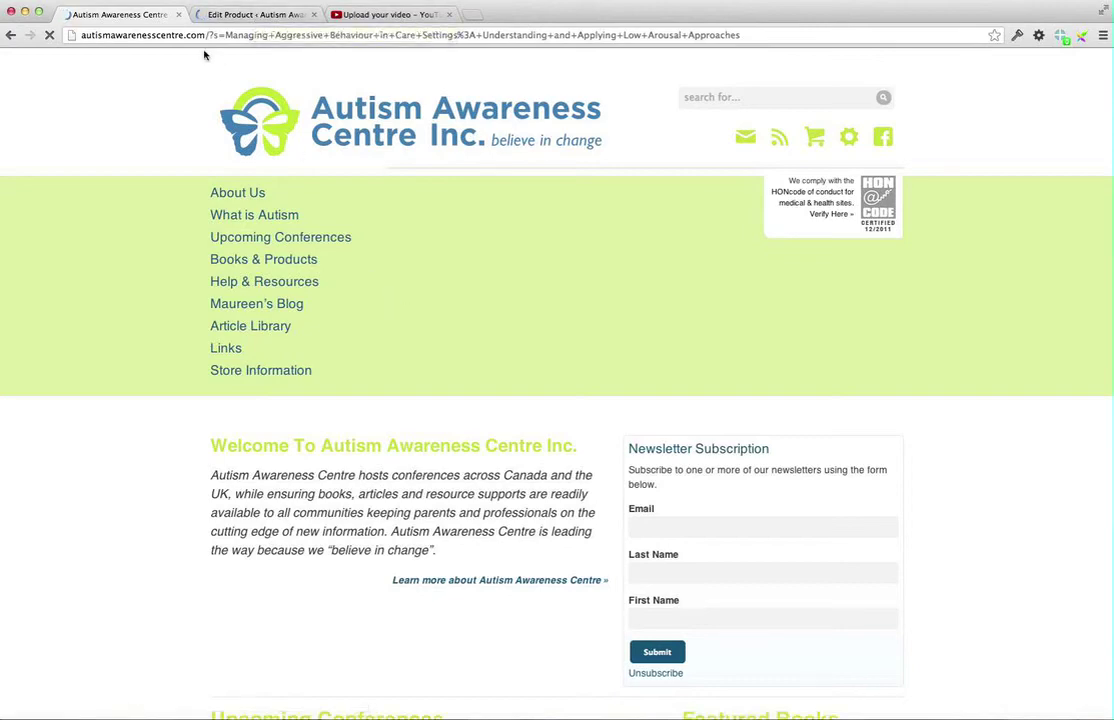
{"action": "scroll", "coordinate": [355, 149], "scroll_direction": "down", "scroll_amount": 3}
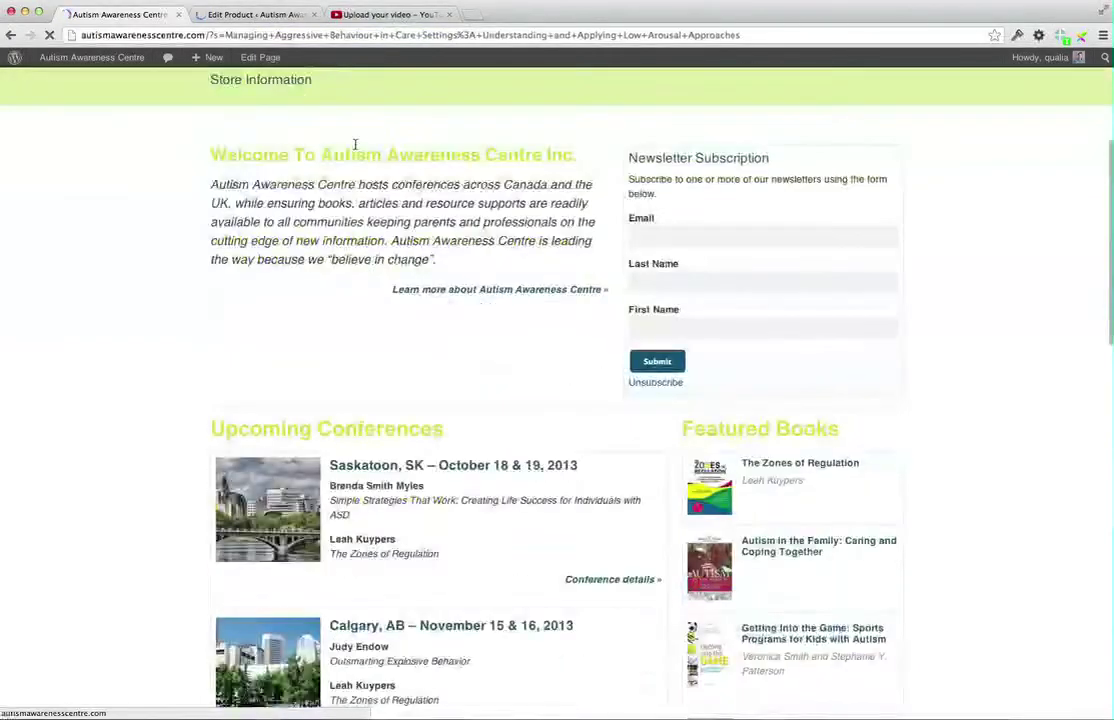
{"action": "scroll", "coordinate": [357, 149], "scroll_direction": "up", "scroll_amount": 3}
{"action": "left_click", "coordinate": [703, 98]}
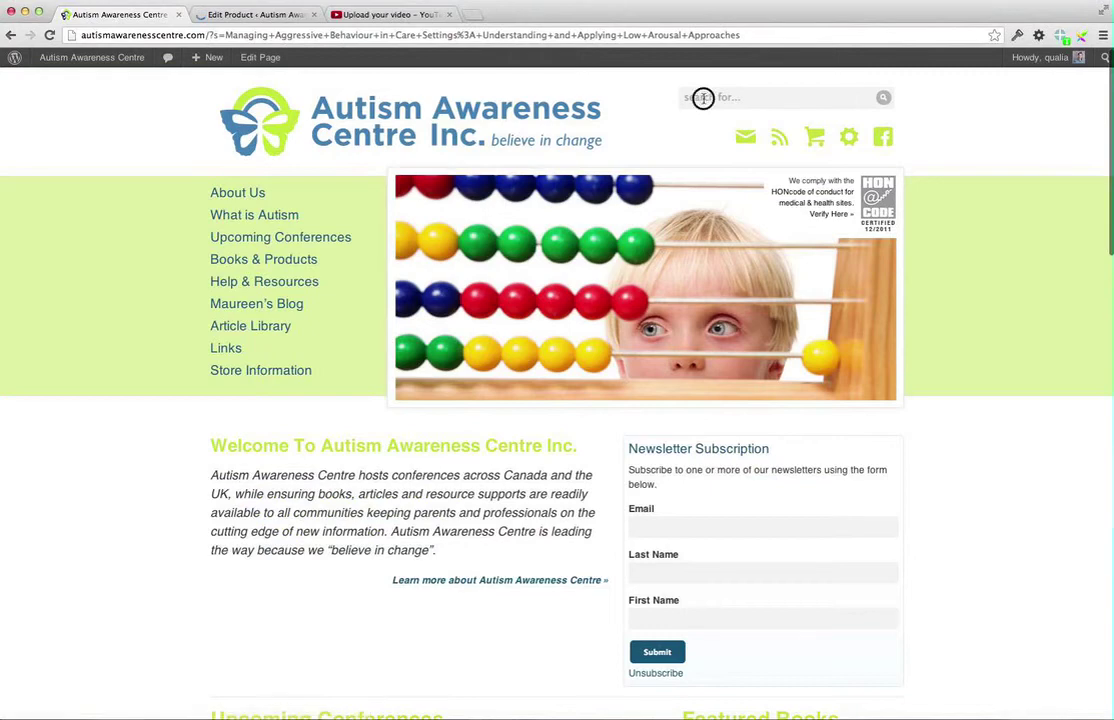
{"action": "key", "text": "super+v"}
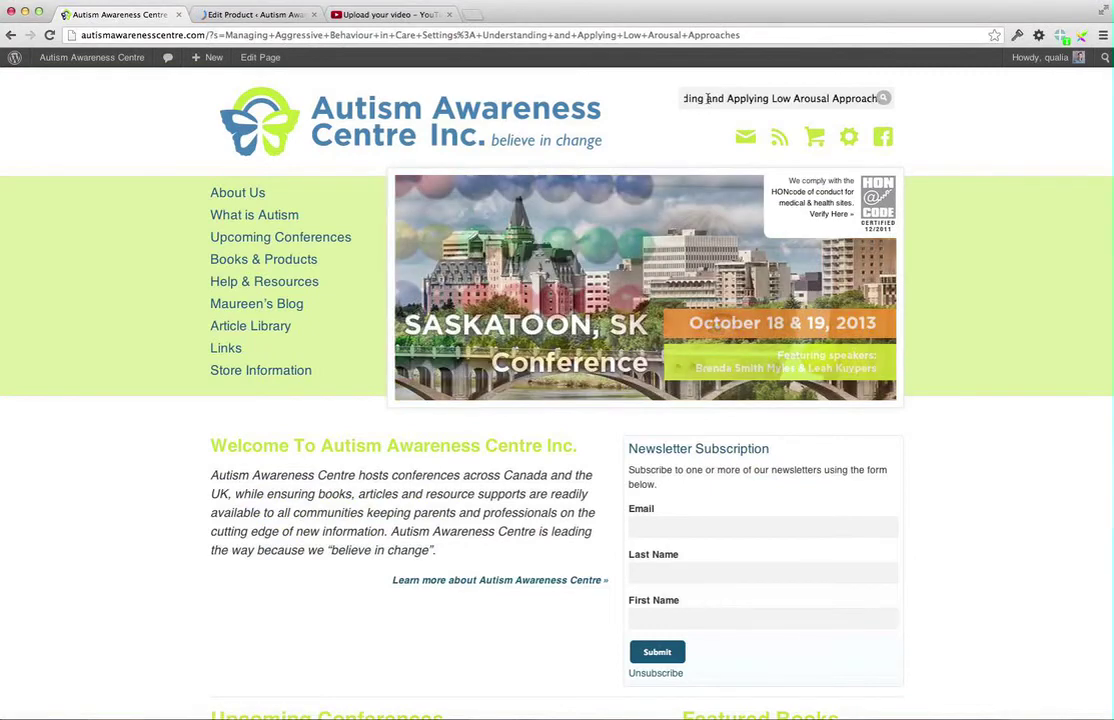
{"action": "key", "text": "Left"}
{"action": "key", "text": "Left"}
{"action": "key", "text": "Left"}
{"action": "key", "text": "Left"}
{"action": "key", "text": "Left"}
{"action": "key", "text": "Left"}
{"action": "key", "text": "Left"}
{"action": "key", "text": "Left"}
{"action": "key", "text": "Left"}
{"action": "key", "text": "Left"}
{"action": "key", "text": "Left"}
{"action": "key", "text": "Left"}
{"action": "key", "text": "Left"}
{"action": "key", "text": "Left"}
{"action": "key", "text": "Left"}
{"action": "key", "text": "Left"}
{"action": "key", "text": "Left"}
{"action": "key", "text": "Left"}
{"action": "key", "text": "Left"}
{"action": "key", "text": "Left"}
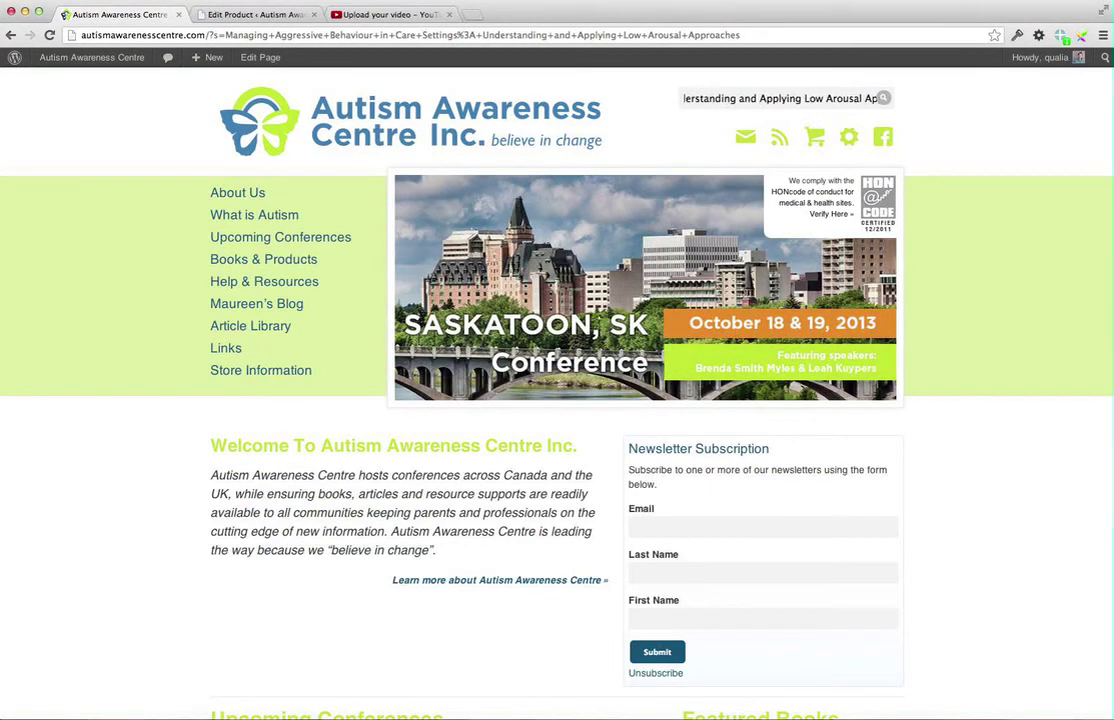
{"action": "key", "text": "Left"}
{"action": "key", "text": "Left"}
{"action": "key", "text": "Left"}
{"action": "key", "text": "Left"}
{"action": "key", "text": "Left"}
{"action": "key", "text": "Left"}
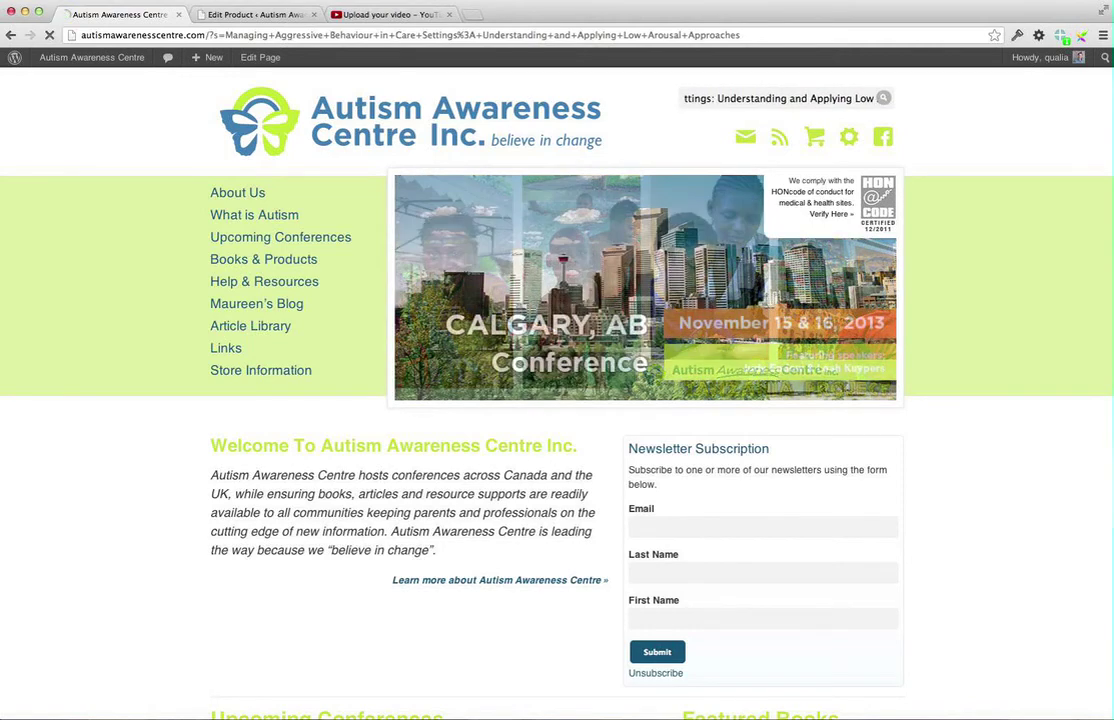
Submit the search, reload the out-of-memory error page, and return to the Edit Product tab
{"action": "left_click", "coordinate": [433, 110]}
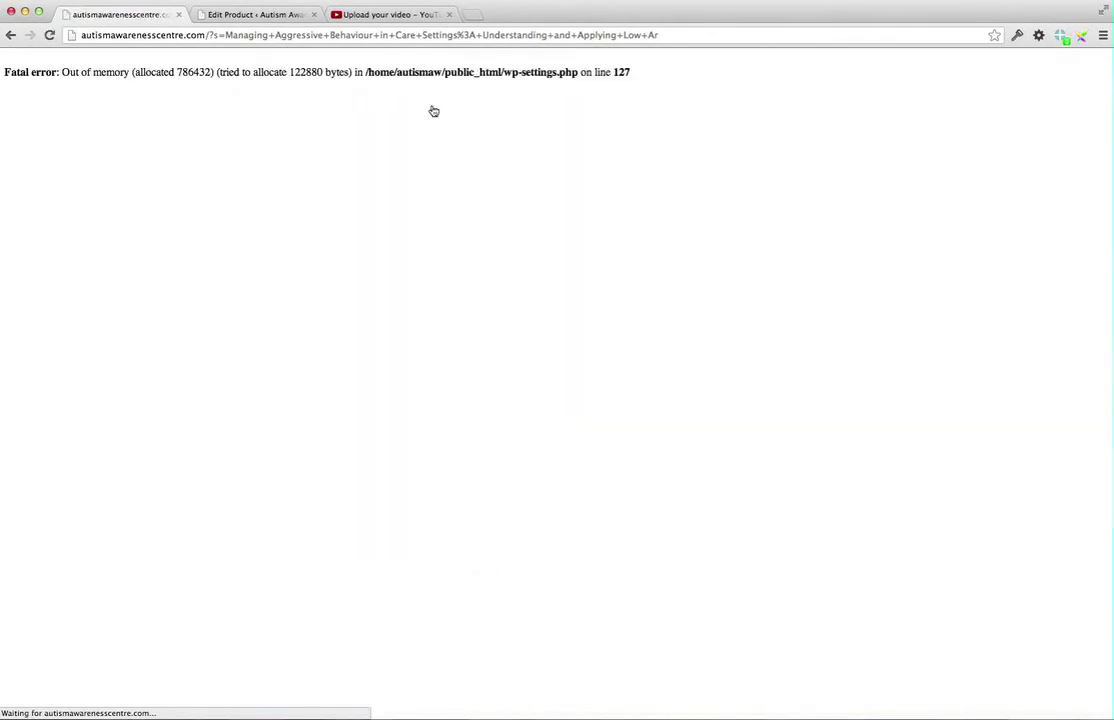
{"action": "left_click", "coordinate": [49, 35]}
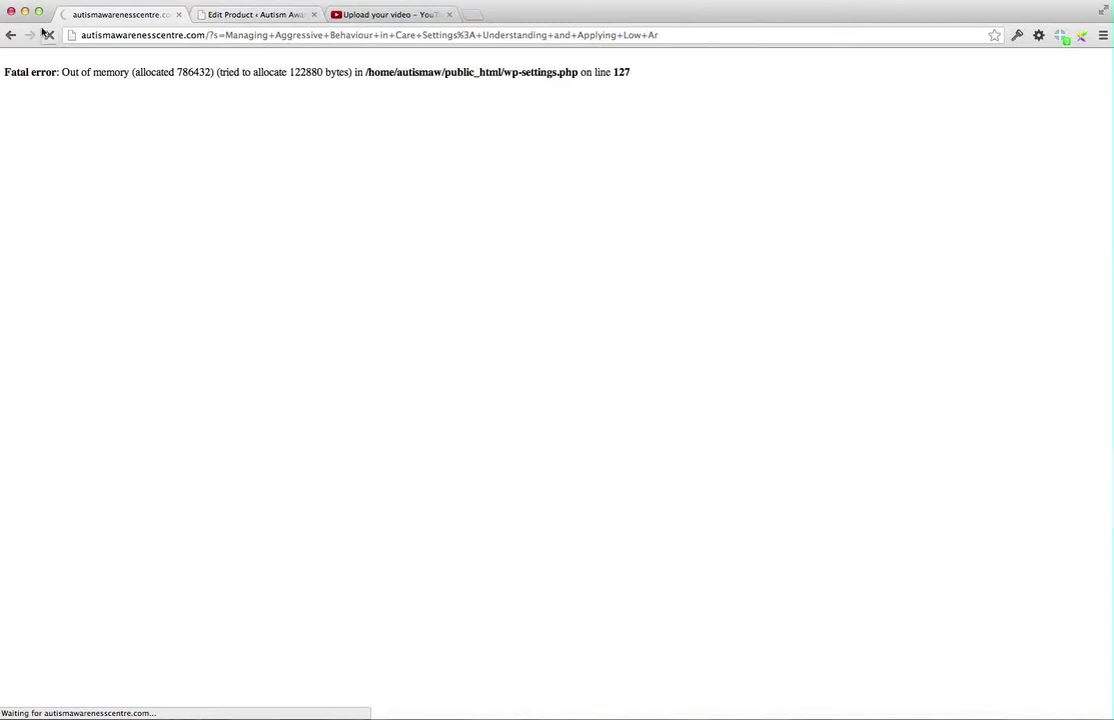
{"action": "left_click", "coordinate": [238, 14]}
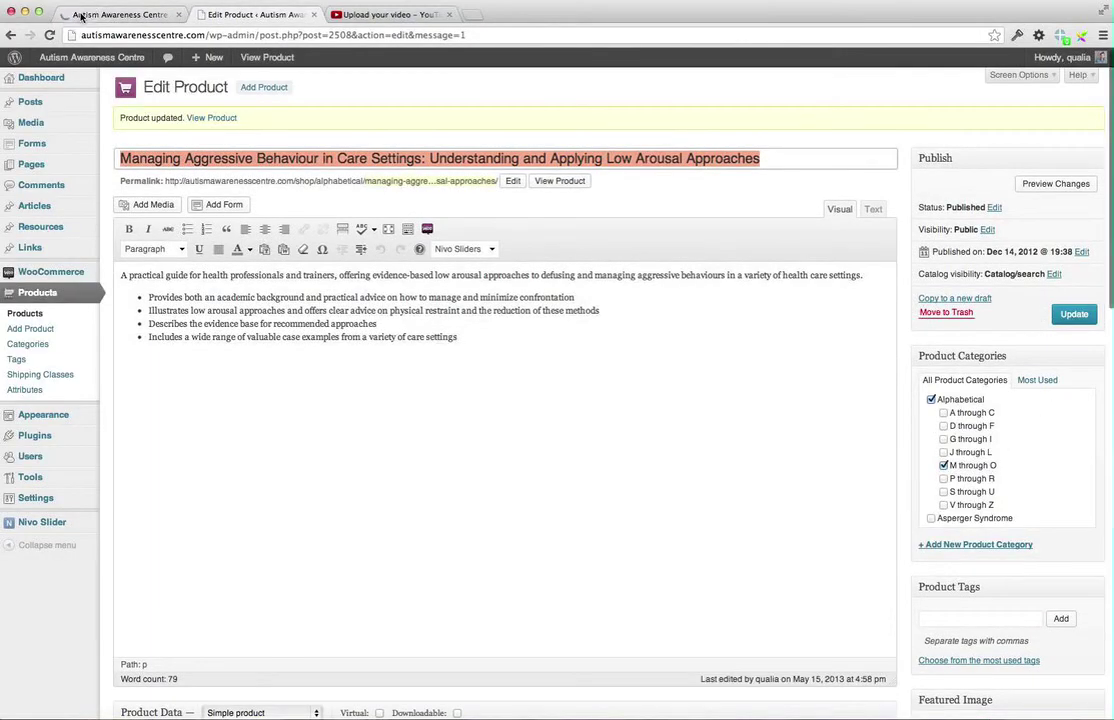
Switch between the site and product editor tabs, ending on the Books and Products shop page
{"action": "left_click", "coordinate": [82, 15]}
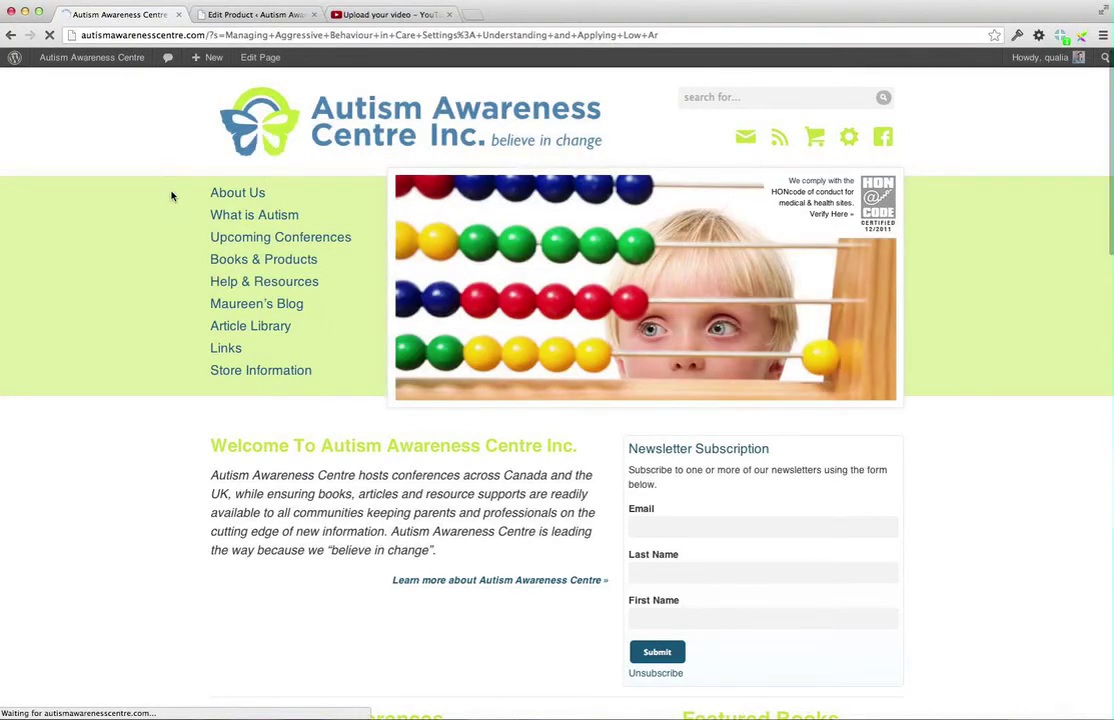
{"action": "left_click", "coordinate": [226, 14]}
{"action": "scroll", "coordinate": [283, 412], "scroll_direction": "down", "scroll_amount": 6}
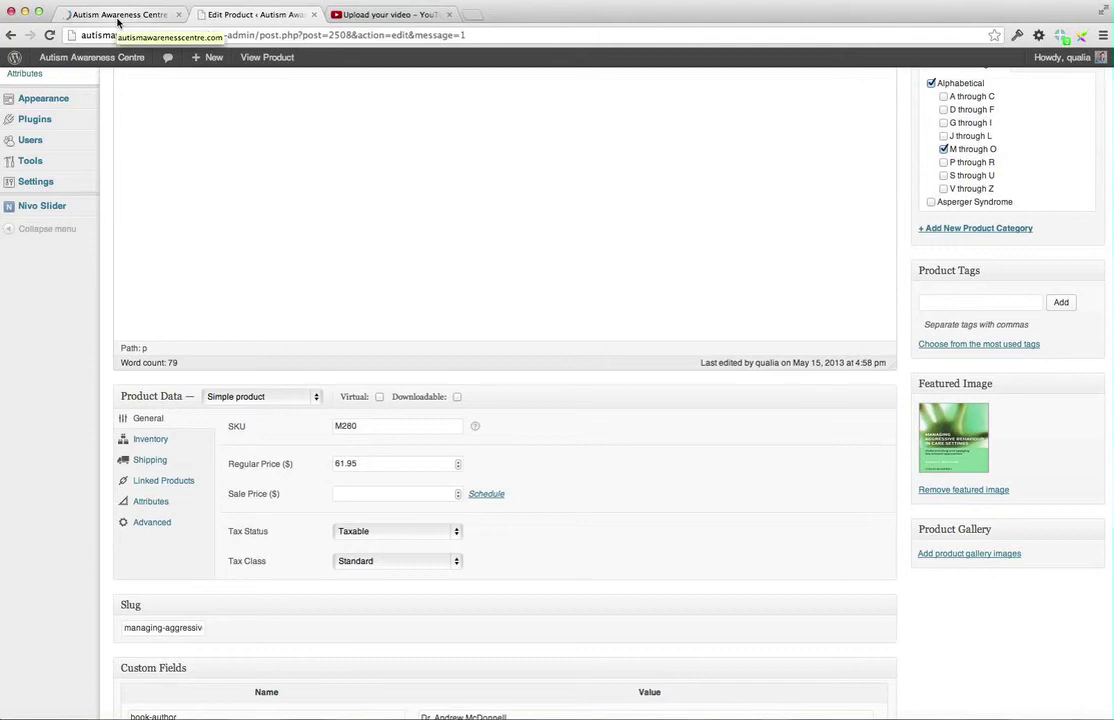
{"action": "left_click", "coordinate": [118, 16]}
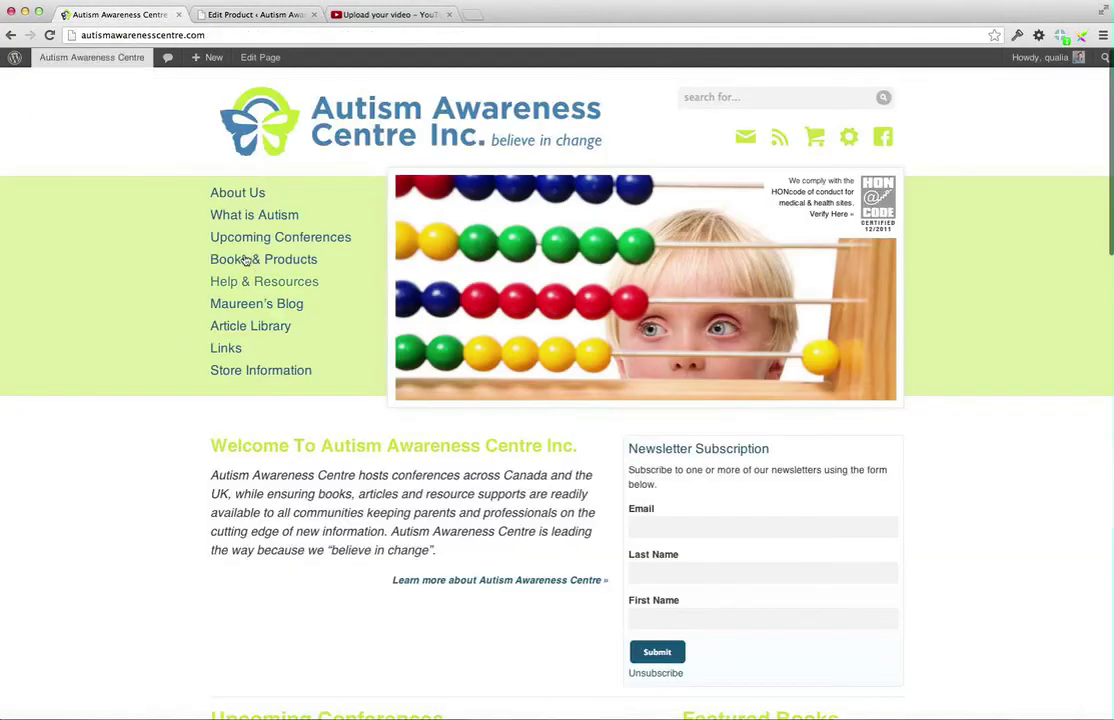
{"action": "left_click", "coordinate": [240, 16]}
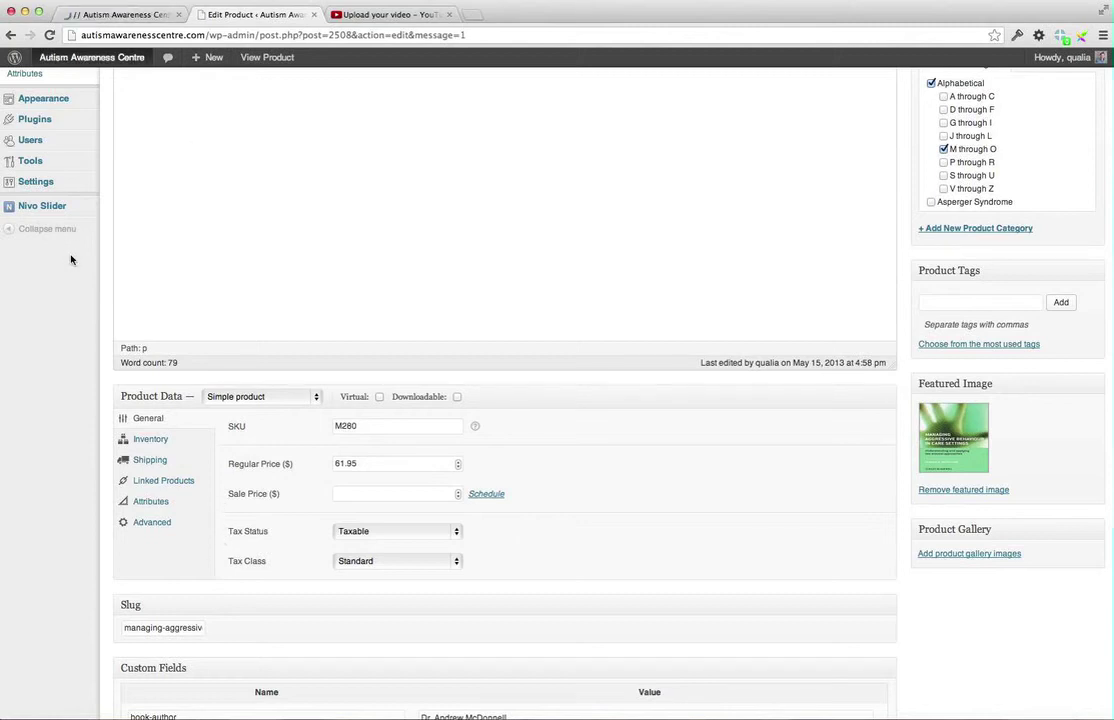
{"action": "scroll", "coordinate": [119, 366], "scroll_direction": "up", "scroll_amount": 5}
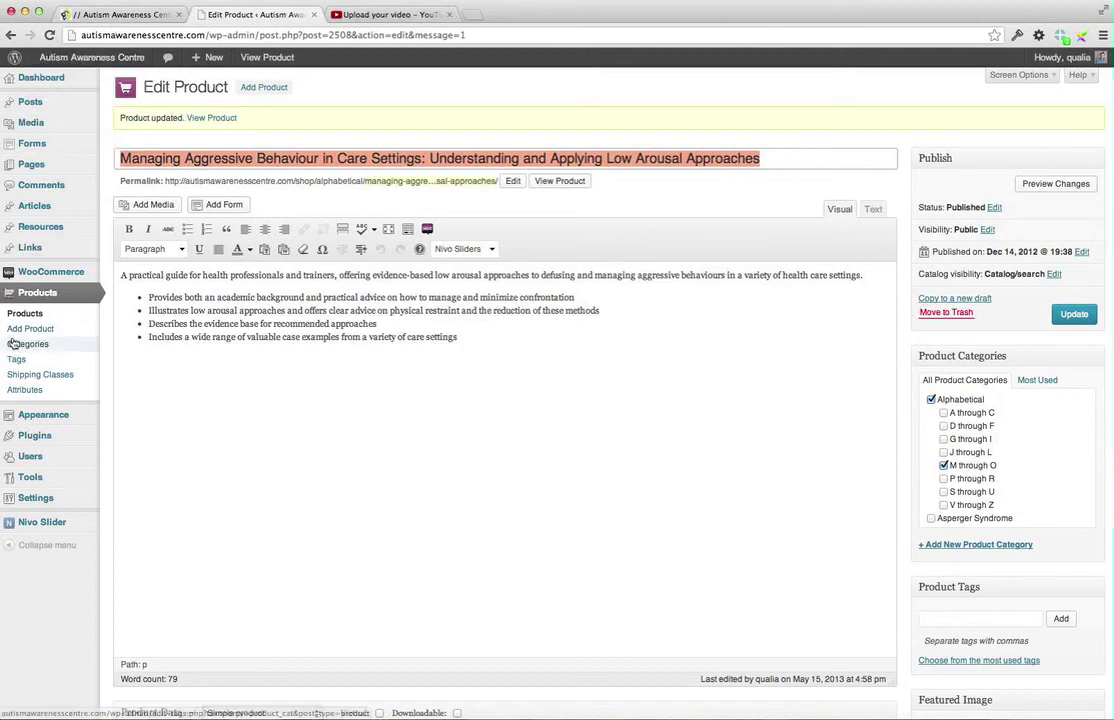
{"action": "left_click", "coordinate": [86, 14]}
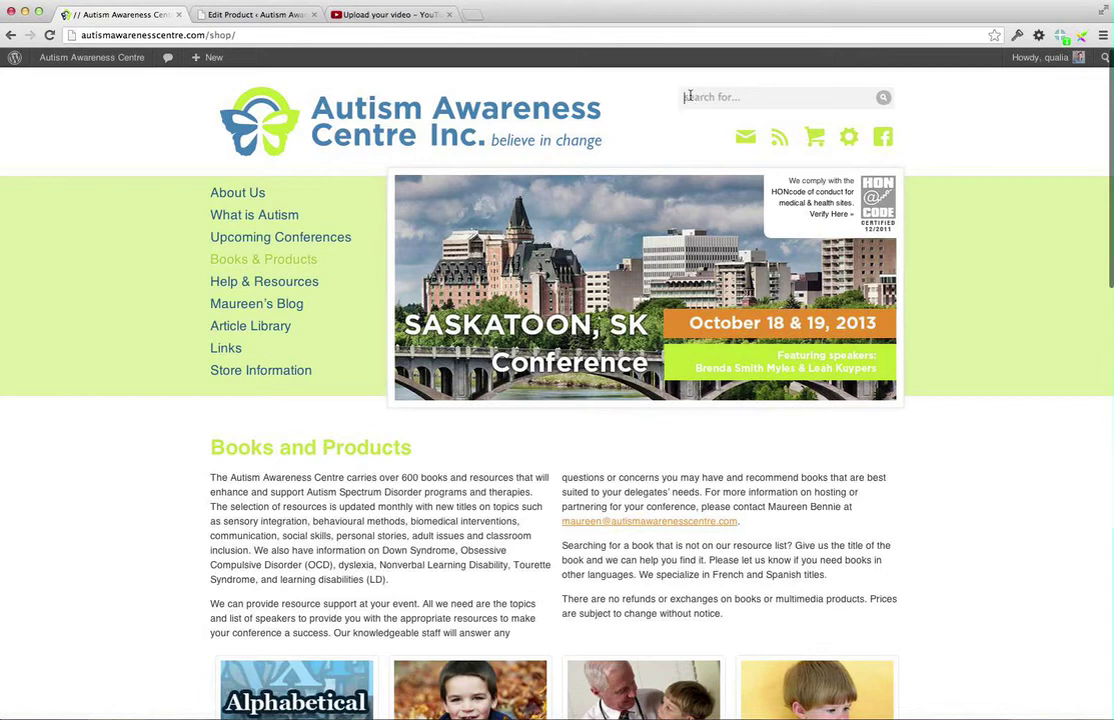
Search the site for the title and open the Managing Aggressive Behaviour product page ($61.95)
{"action": "key", "text": "super+v"}
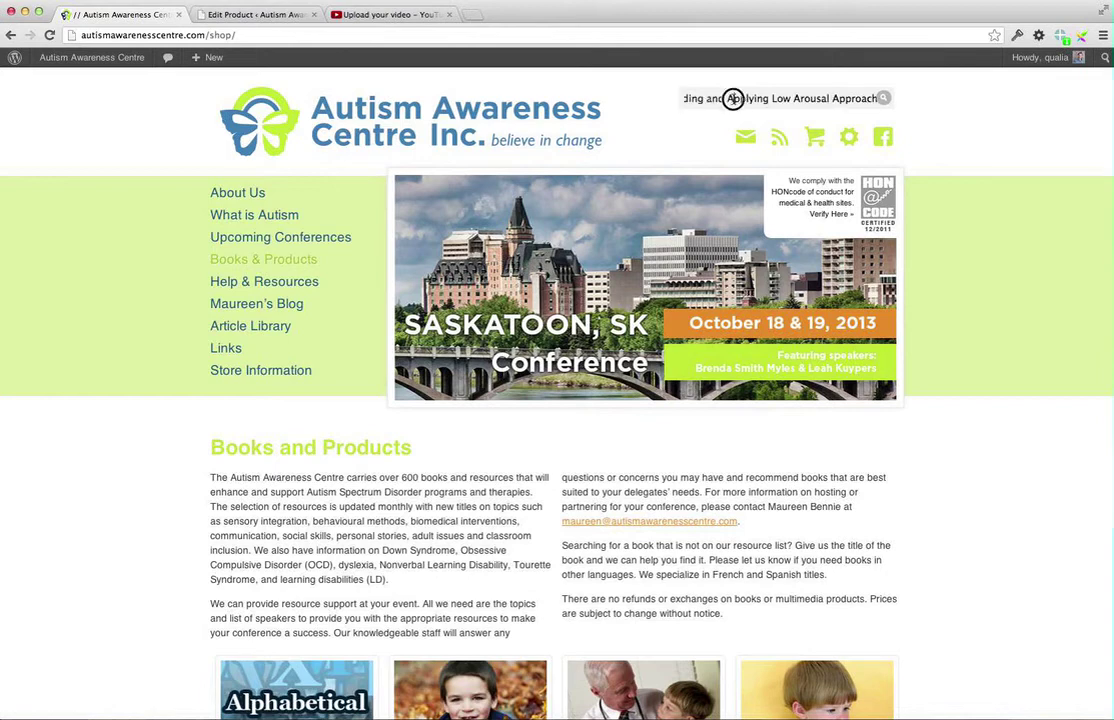
{"action": "key", "text": "Left"}
{"action": "key", "text": "Left"}
{"action": "key", "text": "Left"}
{"action": "key", "text": "Left"}
{"action": "key", "text": "Left"}
{"action": "key", "text": "Left"}
{"action": "key", "text": "Left"}
{"action": "key", "text": "Left"}
{"action": "key", "text": "Left"}
{"action": "key", "text": "Left"}
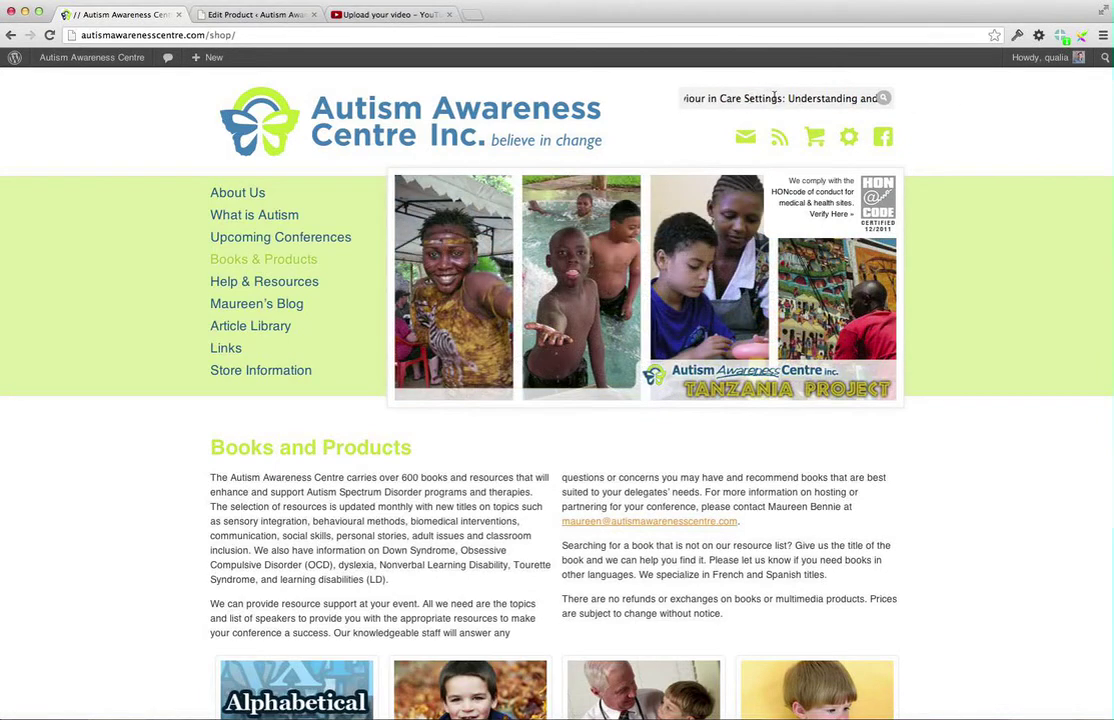
{"action": "key", "text": "Left"}
{"action": "key", "text": "Left"}
{"action": "key", "text": "Left"}
{"action": "key", "text": "Left"}
{"action": "key", "text": "Left"}
{"action": "key", "text": "Left"}
{"action": "key", "text": "Left"}
{"action": "key", "text": "Left"}
{"action": "key", "text": "Left"}
{"action": "key", "text": "Left"}
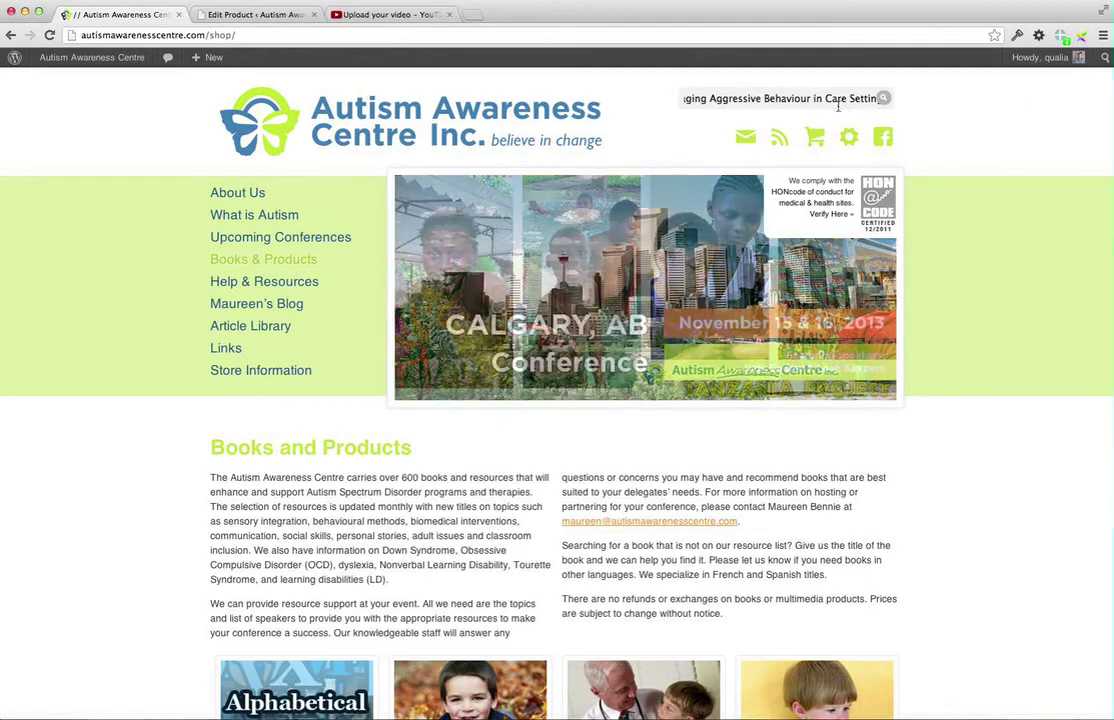
{"action": "key", "text": "Left"}
{"action": "key", "text": "Left"}
{"action": "key", "text": "Left"}
{"action": "key", "text": "Left"}
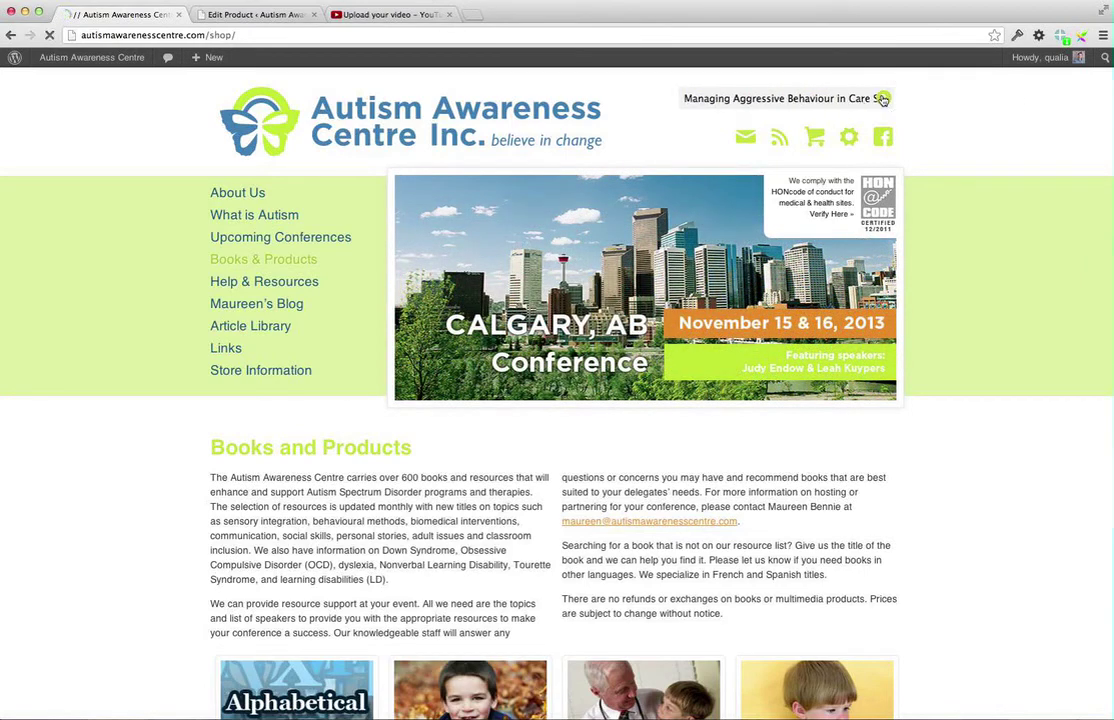
{"action": "left_click", "coordinate": [231, 14]}
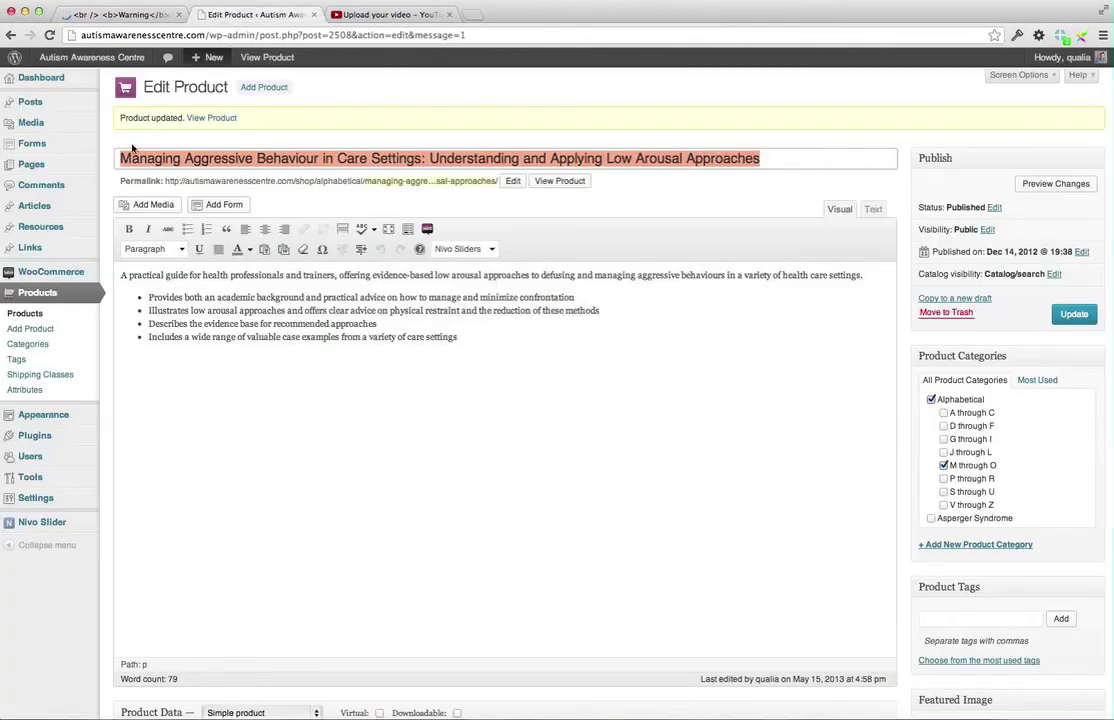
{"action": "left_click", "coordinate": [101, 14]}
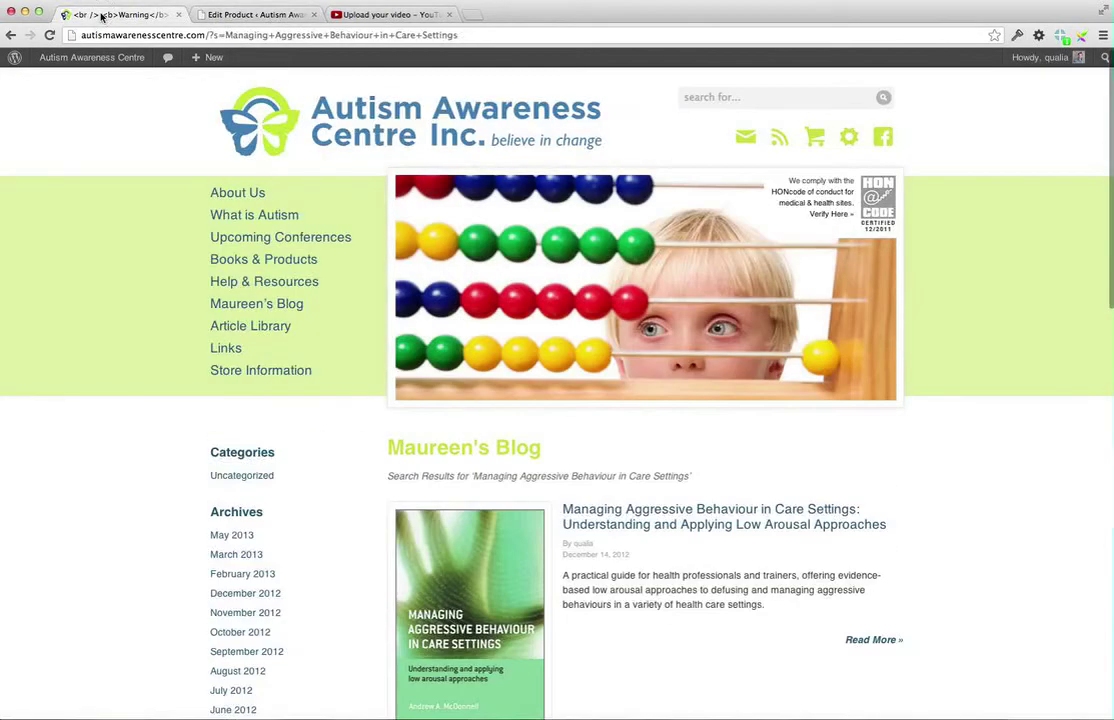
{"action": "scroll", "coordinate": [360, 372], "scroll_direction": "down", "scroll_amount": 3}
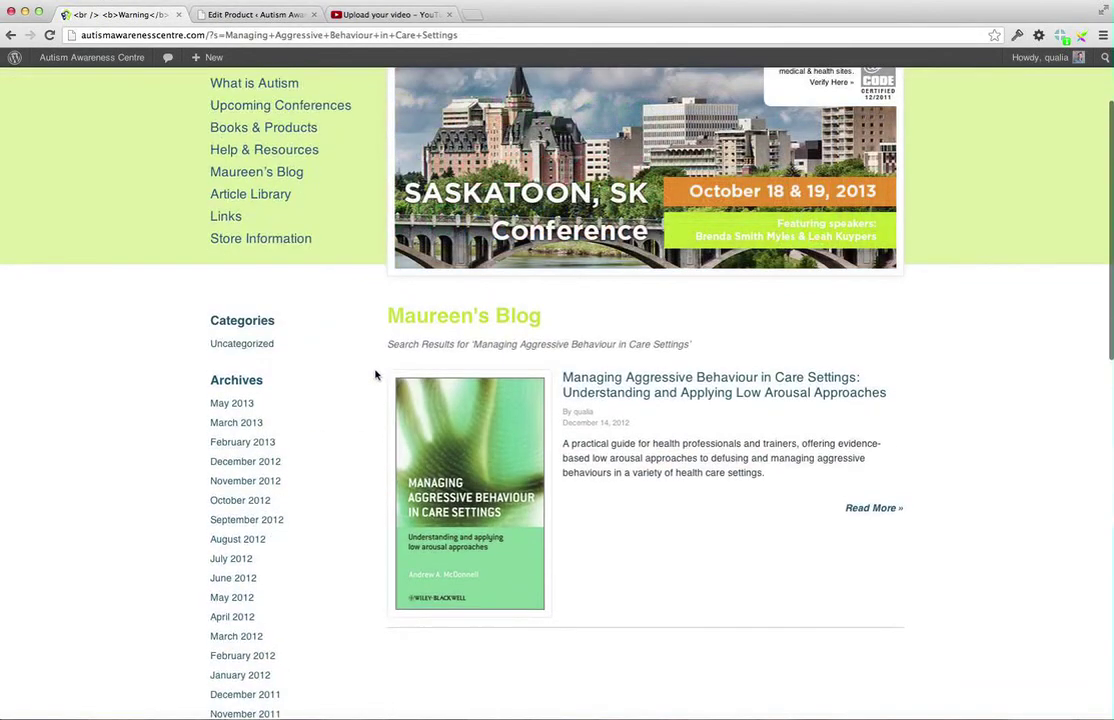
{"action": "left_click", "coordinate": [597, 395]}
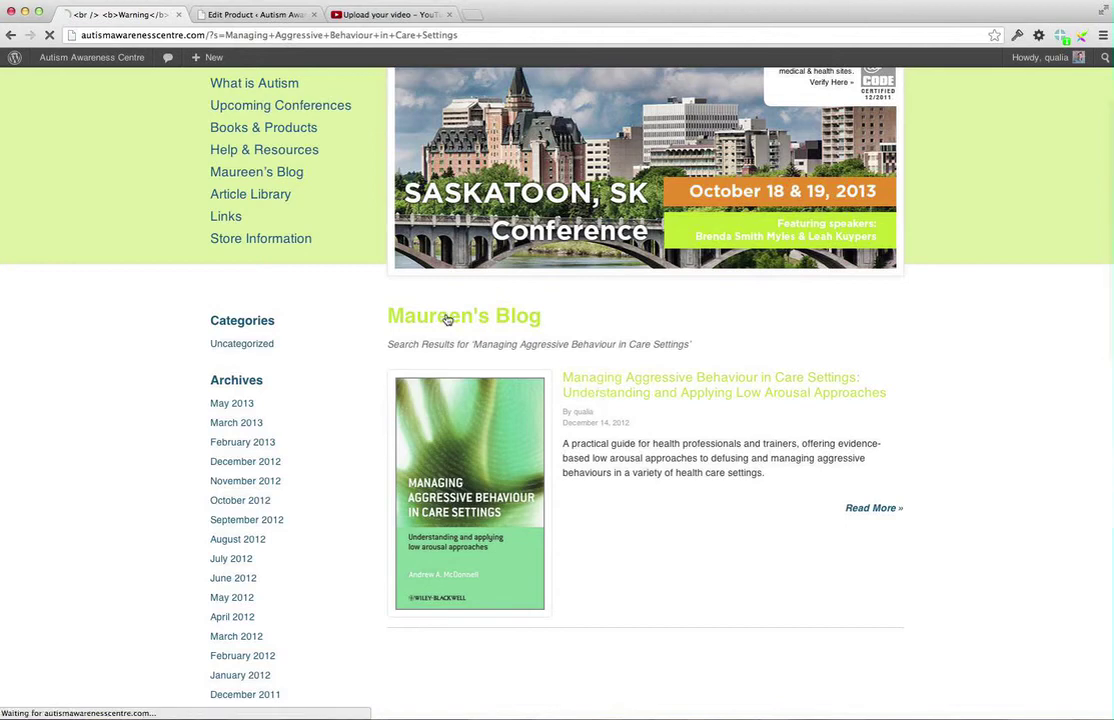
{"action": "scroll", "coordinate": [557, 386], "scroll_direction": "down", "scroll_amount": 3}
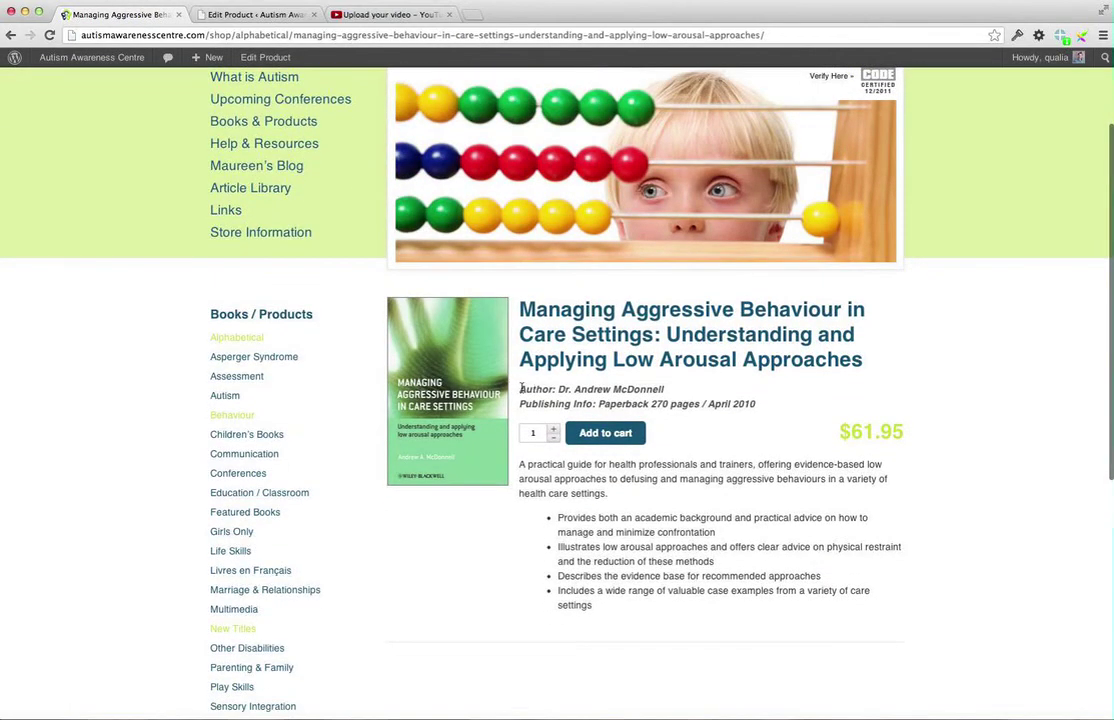
Inspect the author and publishing info lines on the product page, then return to the editor
{"action": "left_click_drag", "start_coordinate": [521, 389], "coordinate": [765, 404]}
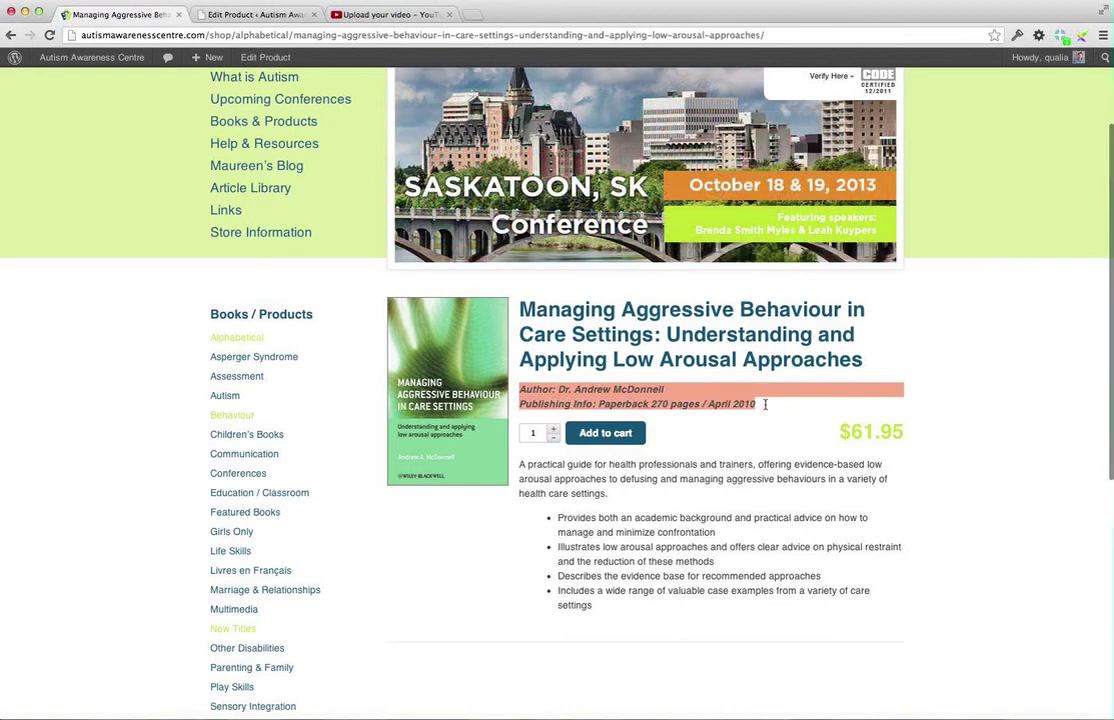
{"action": "left_click", "coordinate": [598, 404]}
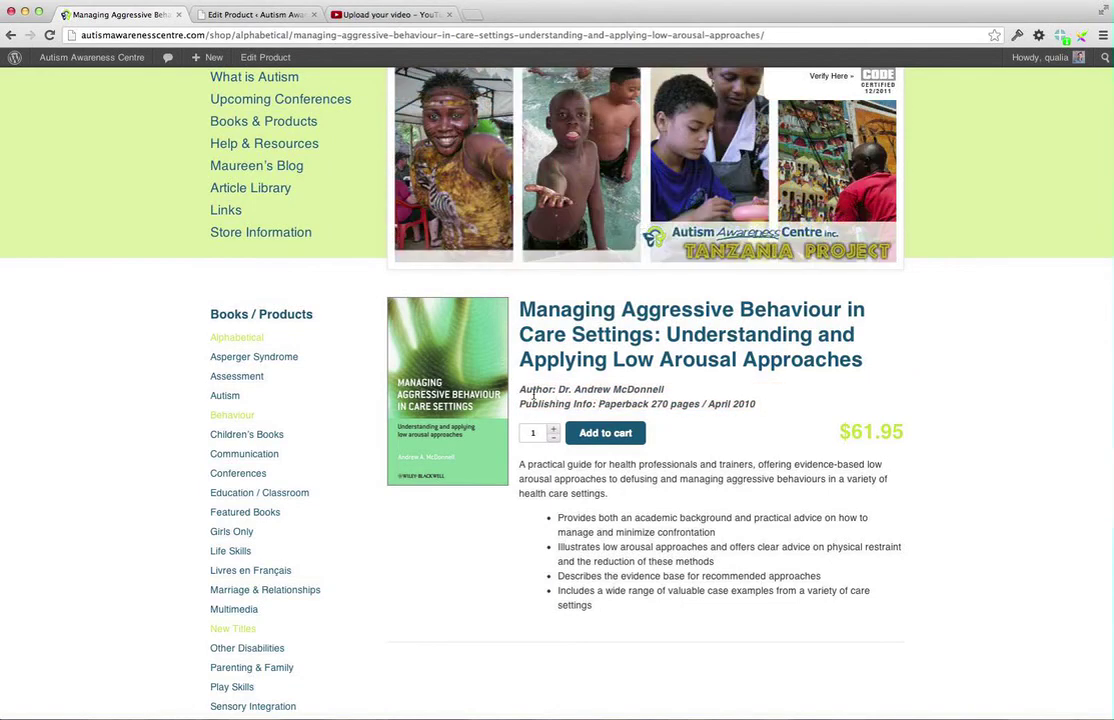
{"action": "scroll", "coordinate": [560, 400], "scroll_direction": "up", "scroll_amount": 2}
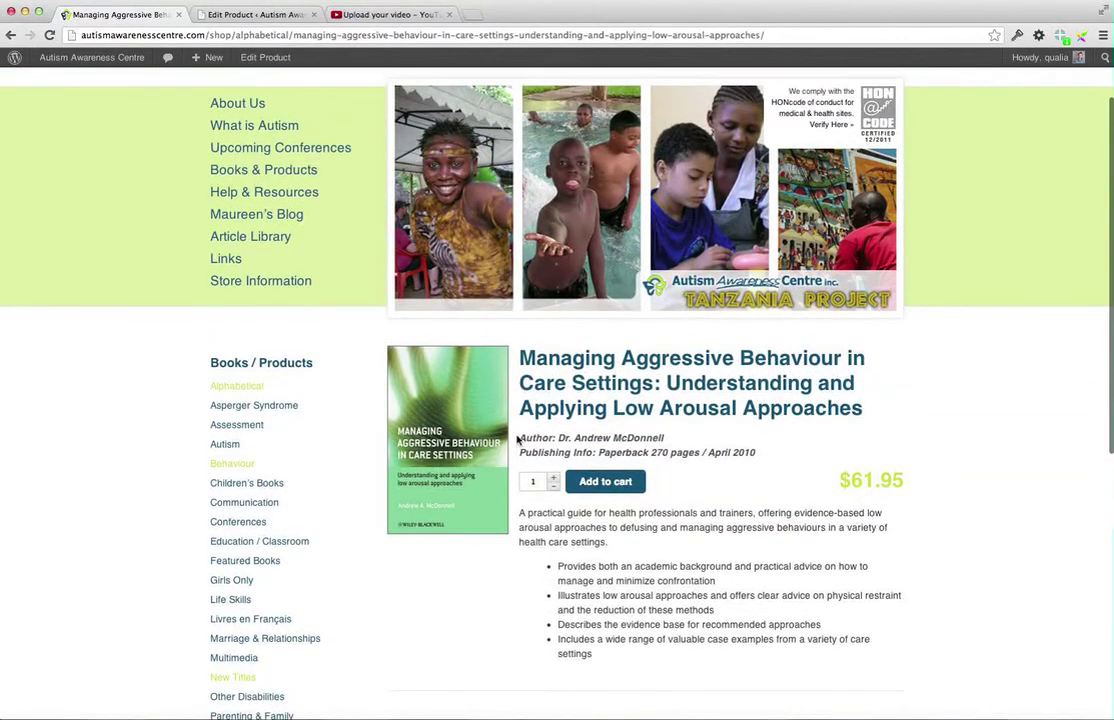
{"action": "left_click_drag", "start_coordinate": [518, 438], "coordinate": [757, 450]}
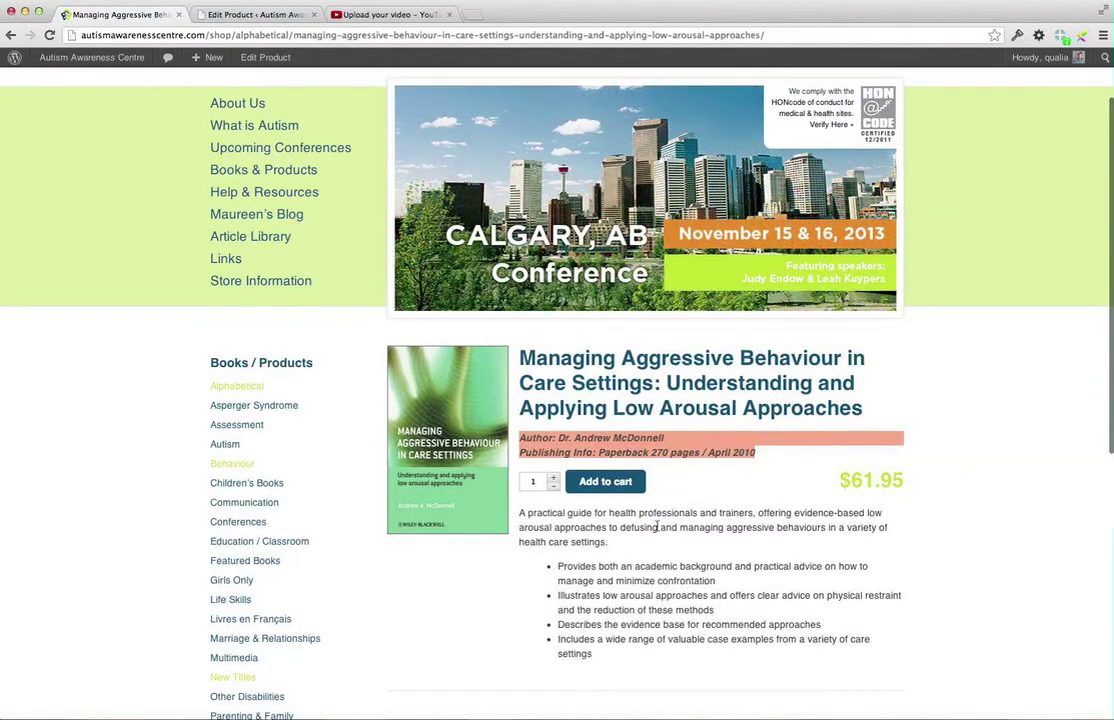
{"action": "scroll", "coordinate": [599, 584], "scroll_direction": "down", "scroll_amount": 2}
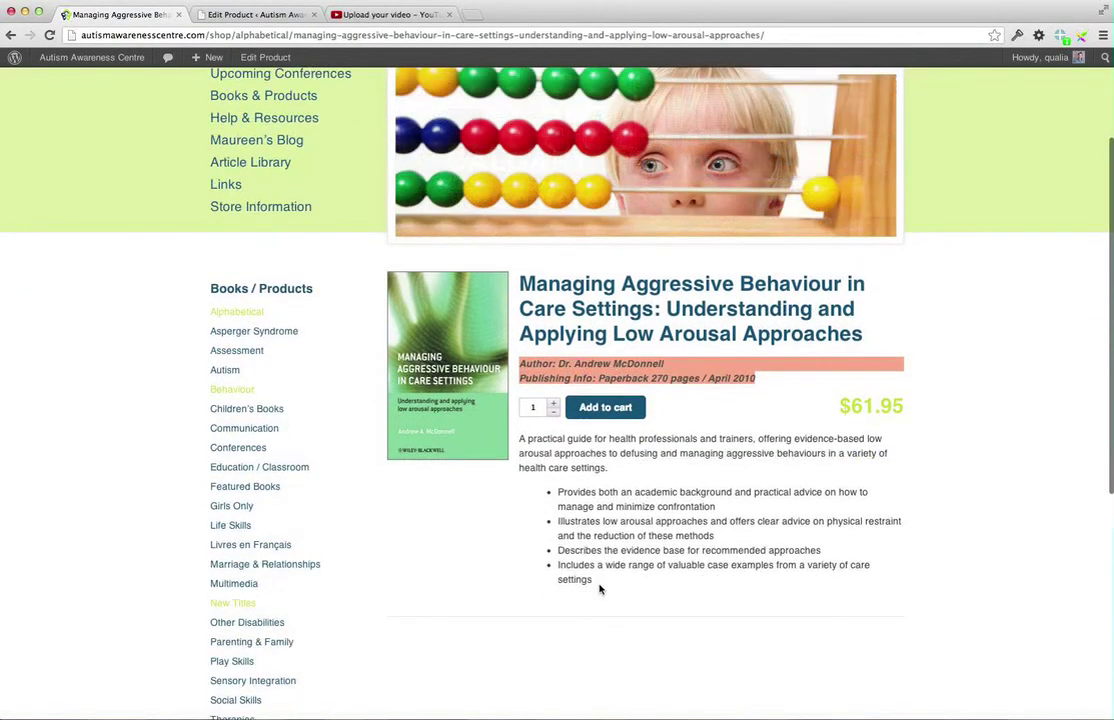
{"action": "scroll", "coordinate": [600, 589], "scroll_direction": "up", "scroll_amount": 4}
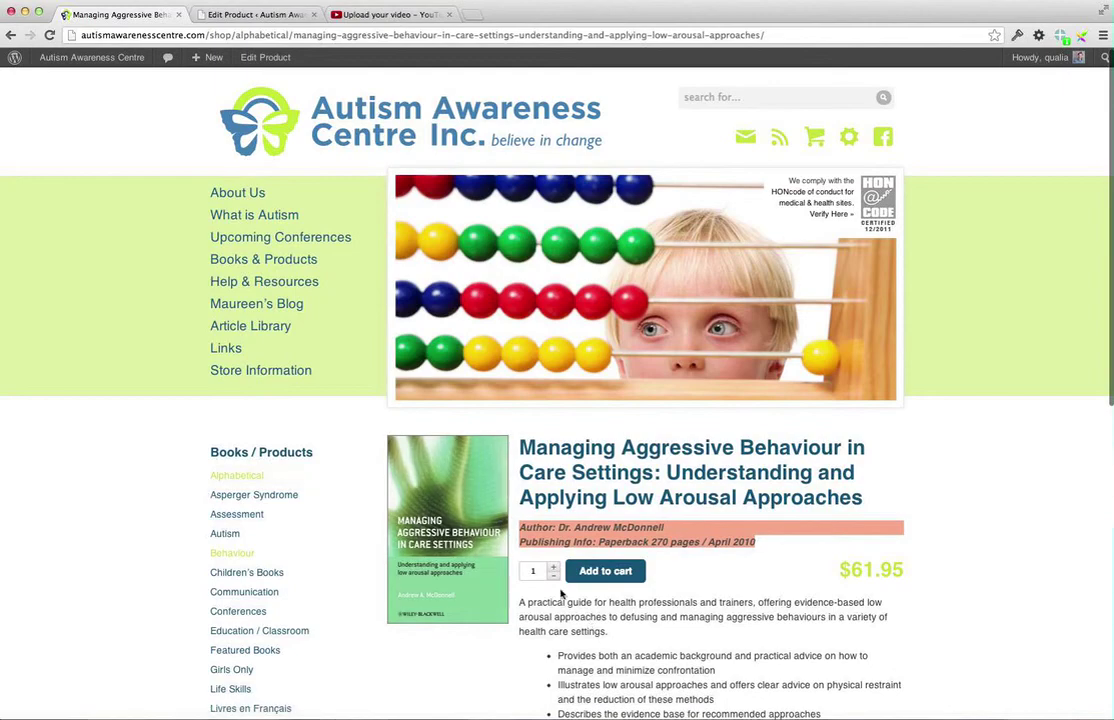
{"action": "left_click_drag", "start_coordinate": [549, 608], "coordinate": [652, 654]}
{"action": "scroll", "coordinate": [659, 652], "scroll_direction": "down", "scroll_amount": 6}
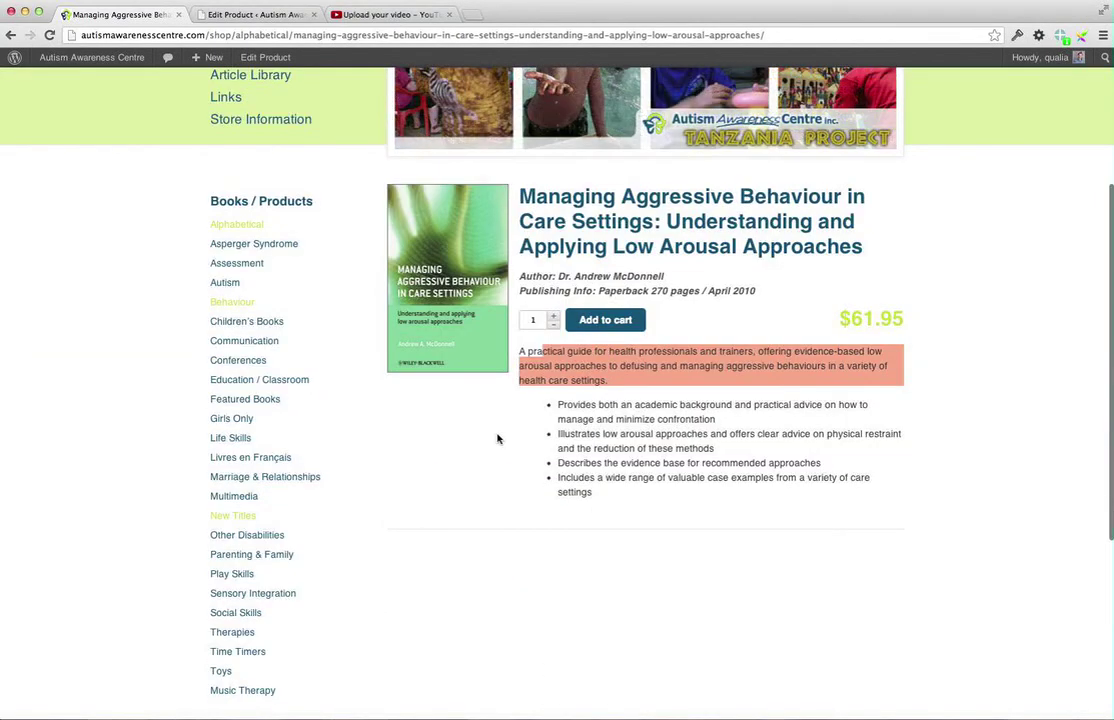
{"action": "left_click", "coordinate": [240, 14]}
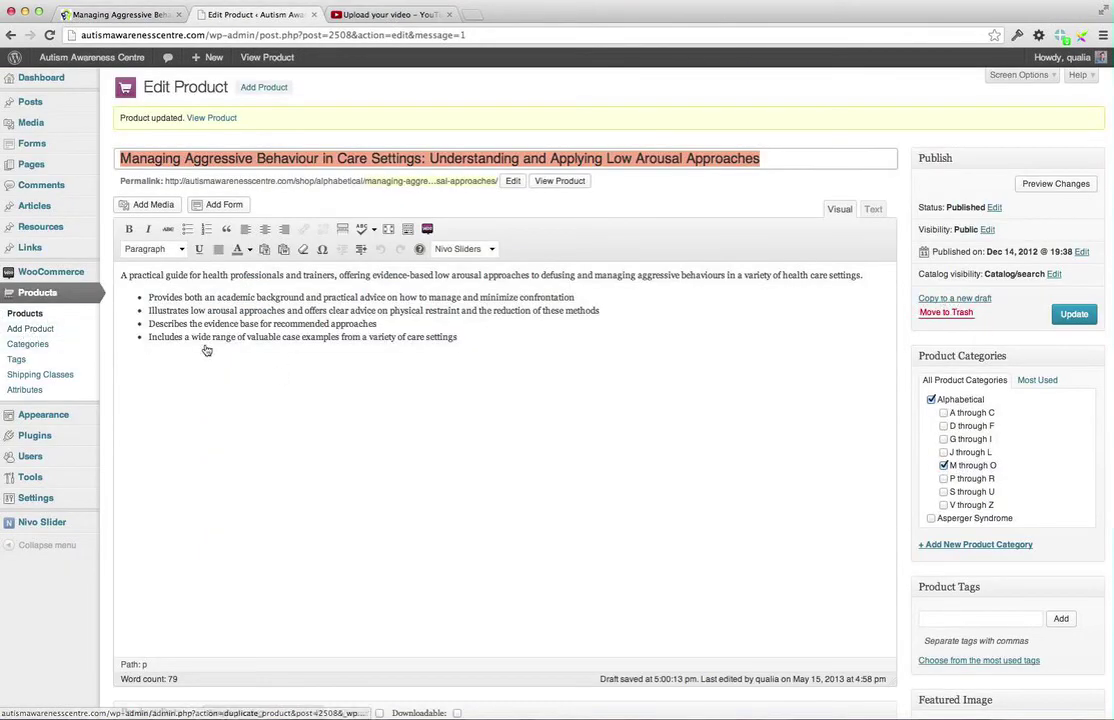
Go through Product Categories to the full Products list of 664 items
{"action": "left_click", "coordinate": [17, 347]}
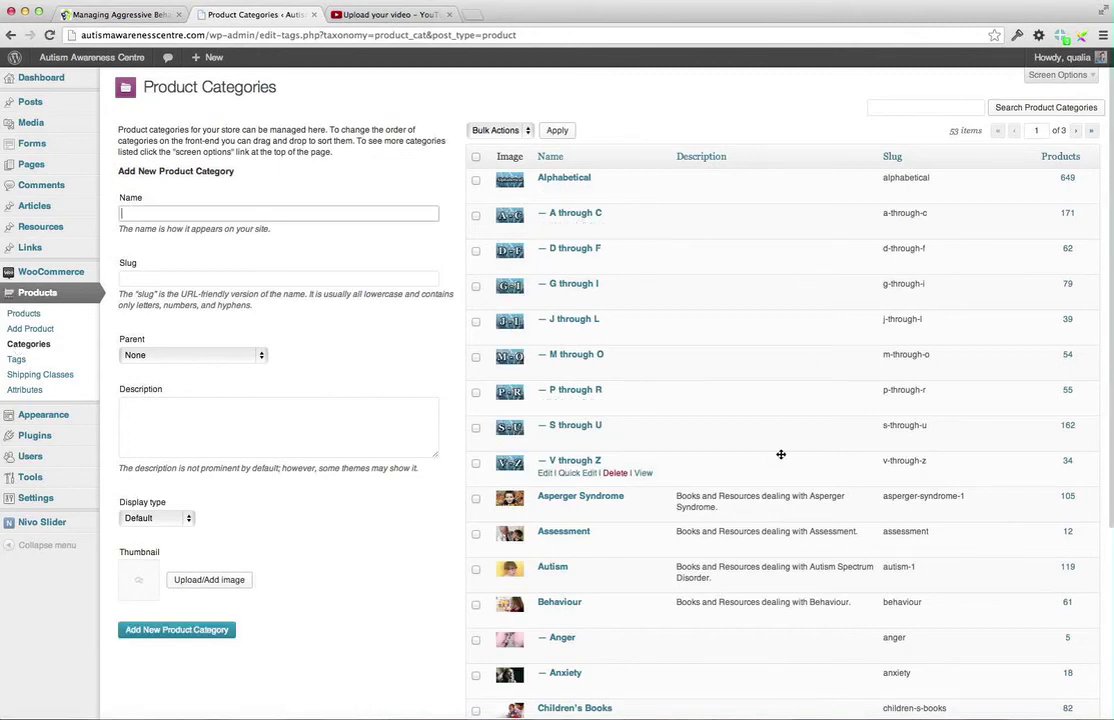
{"action": "scroll", "coordinate": [784, 435], "scroll_direction": "down", "scroll_amount": 5}
{"action": "scroll", "coordinate": [781, 454], "scroll_direction": "up", "scroll_amount": 5}
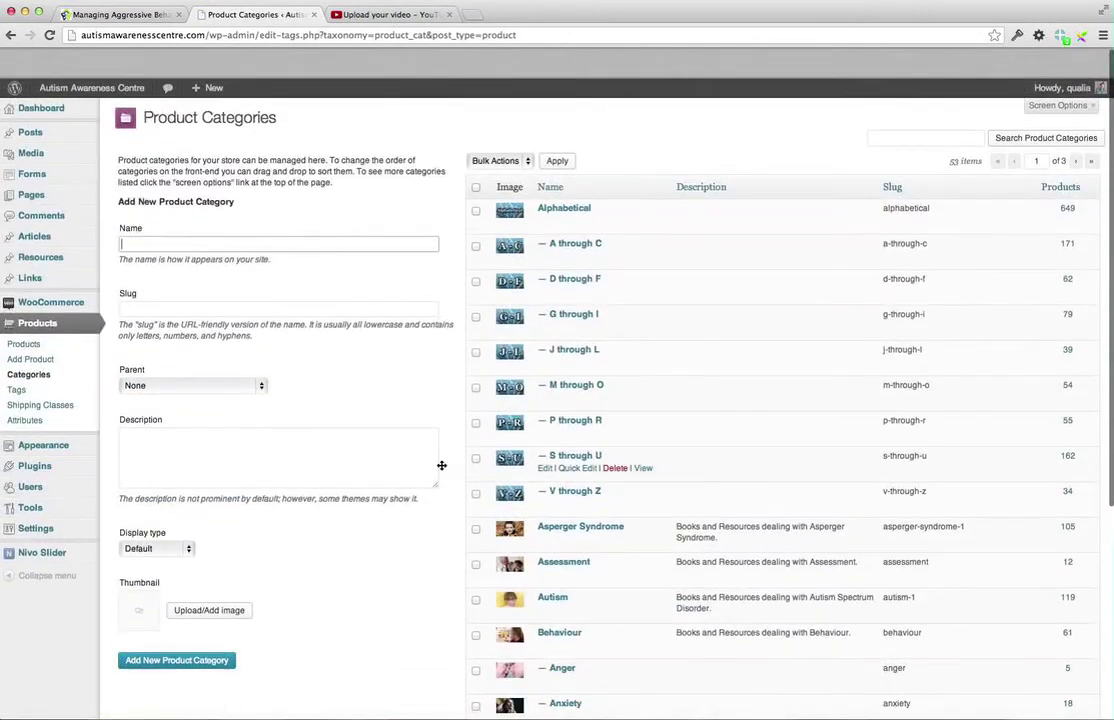
{"action": "left_click", "coordinate": [23, 313]}
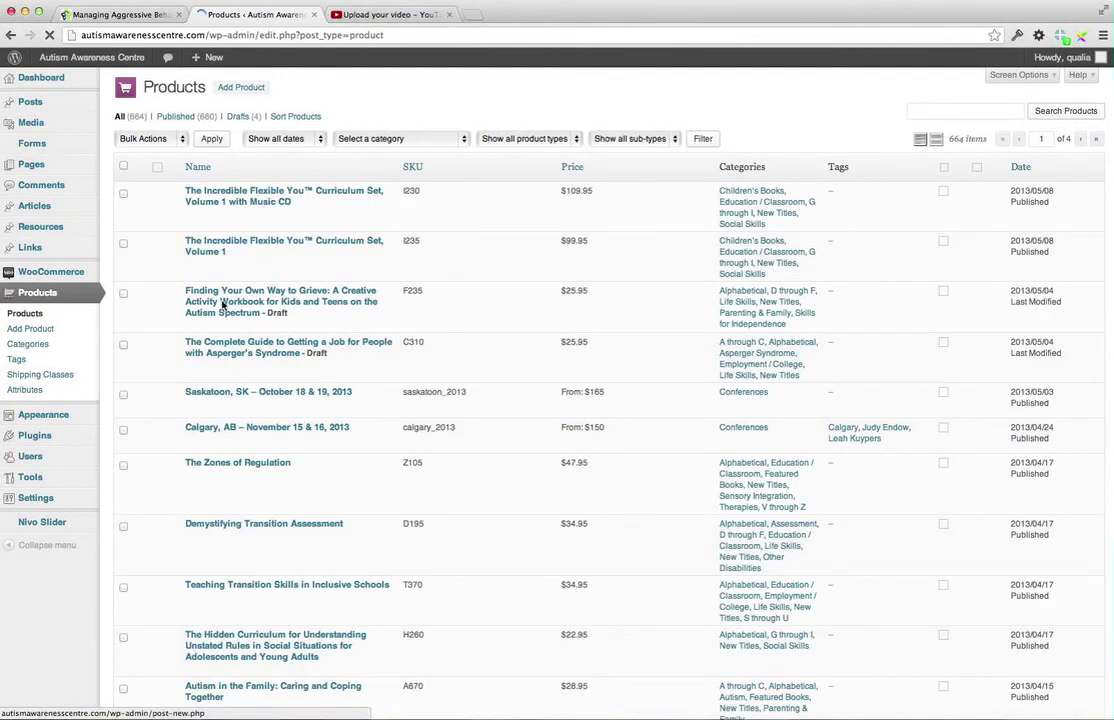
Tag The Incredible Flexible You™ Curriculum Set, Volume 1 with its author, Social Thinking and Social Skills
{"action": "left_click", "coordinate": [201, 242]}
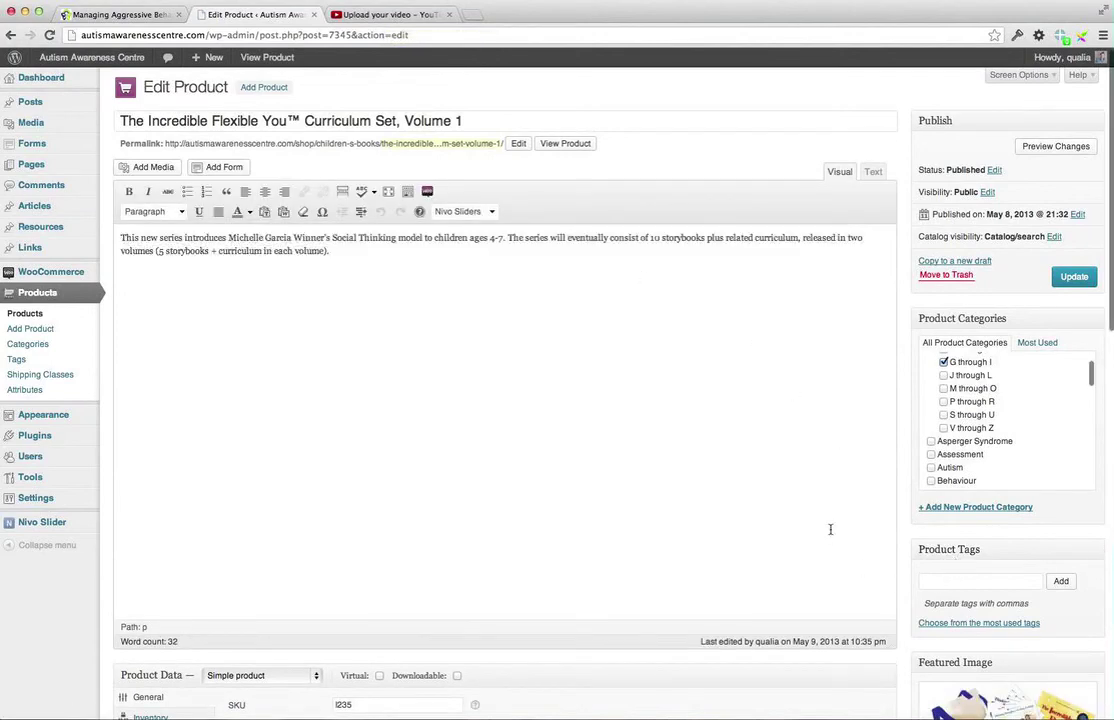
{"action": "scroll", "coordinate": [830, 533], "scroll_direction": "down", "scroll_amount": 3}
{"action": "scroll", "coordinate": [830, 533], "scroll_direction": "up", "scroll_amount": 3}
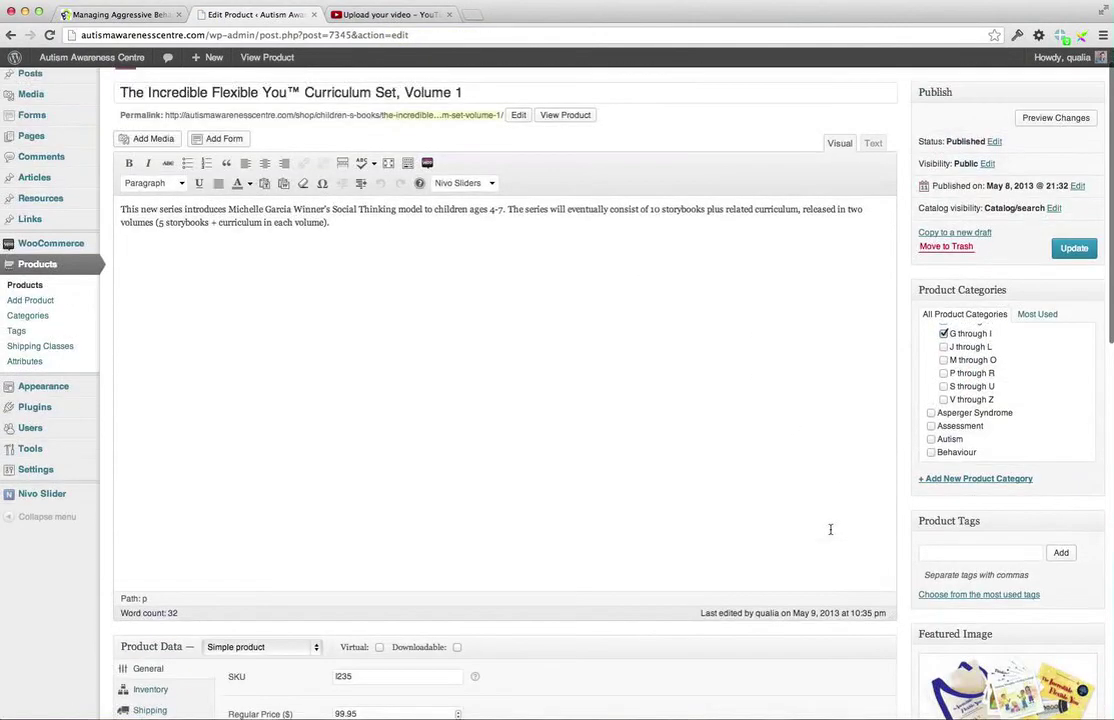
{"action": "scroll", "coordinate": [830, 533], "scroll_direction": "down", "scroll_amount": 1}
{"action": "scroll", "coordinate": [830, 533], "scroll_direction": "down", "scroll_amount": 1}
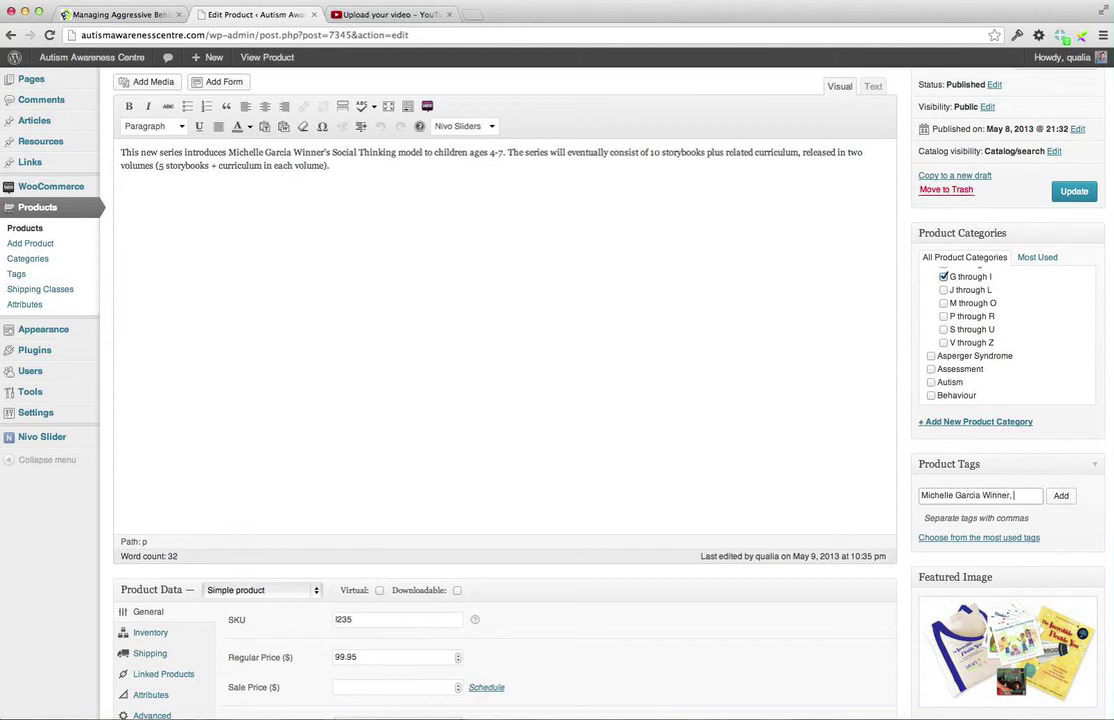
{"action": "type", "text": "Thin"}
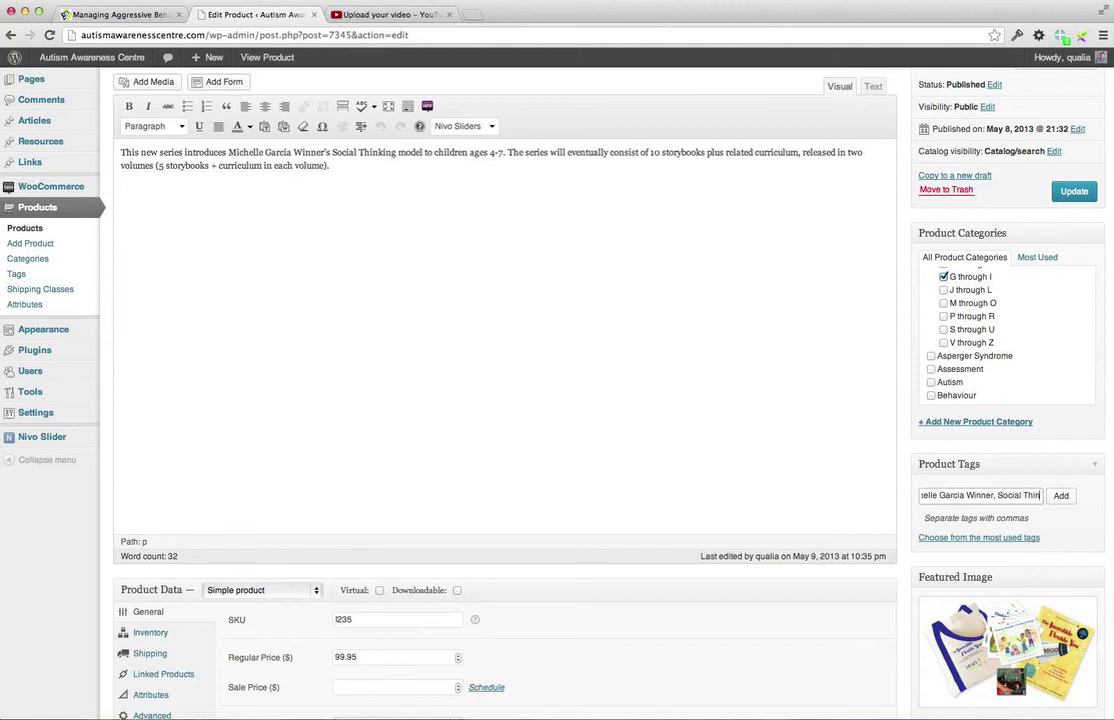
{"action": "type", "text": "king, Social Skills"}
{"action": "left_click", "coordinate": [1061, 495]}
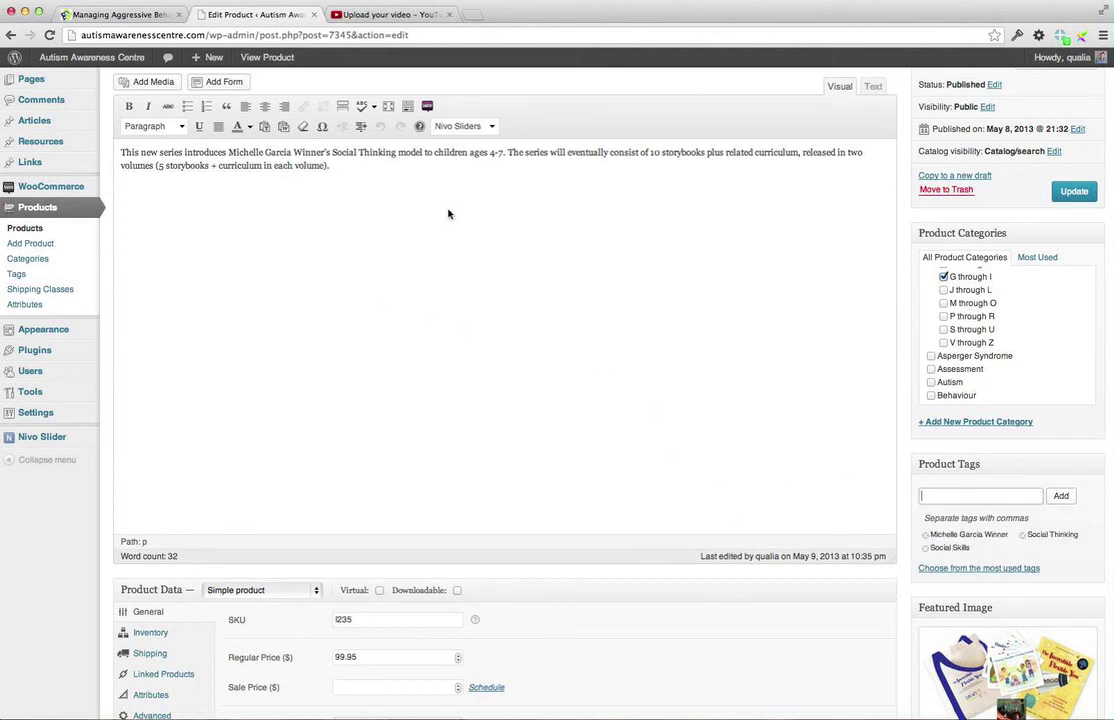
{"action": "left_click", "coordinate": [86, 14]}
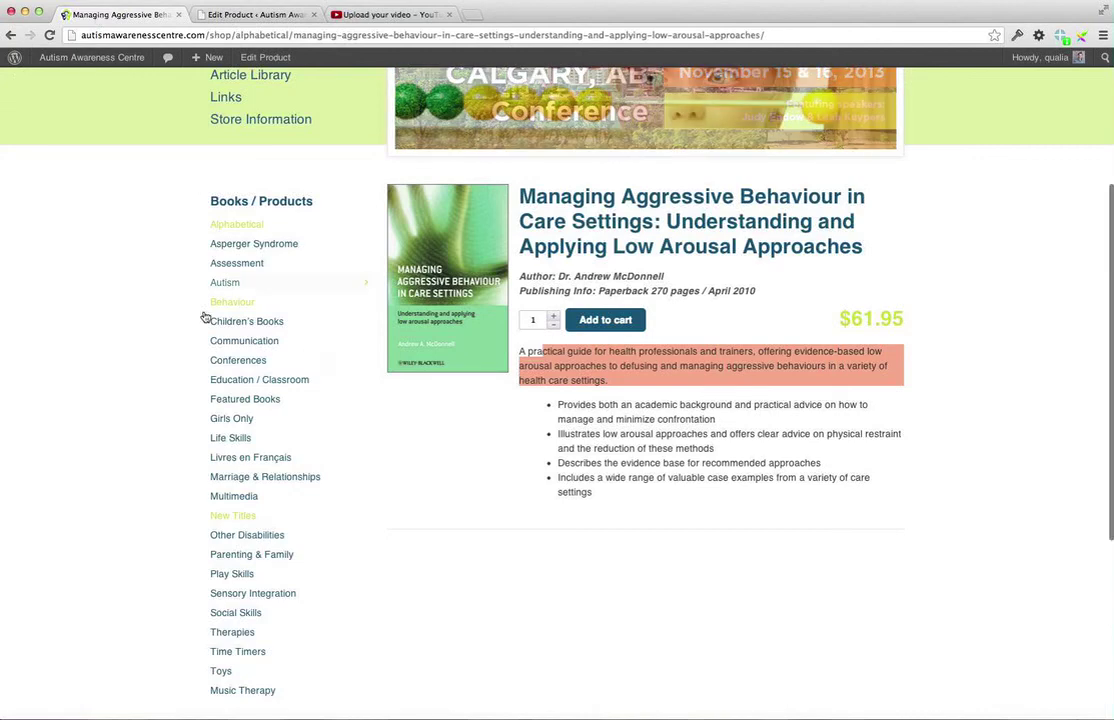
Check the storefront and product editor tabs, then open the Products > Tags page
{"action": "scroll", "coordinate": [224, 450], "scroll_direction": "up", "scroll_amount": 5}
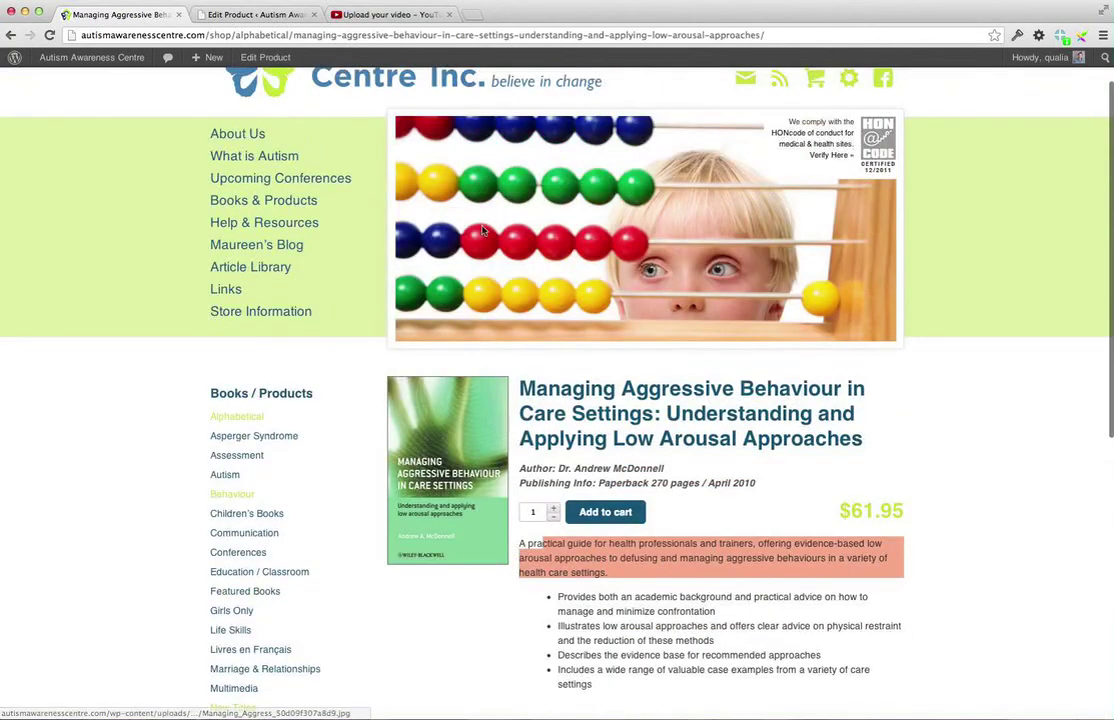
{"action": "left_click", "coordinate": [226, 15]}
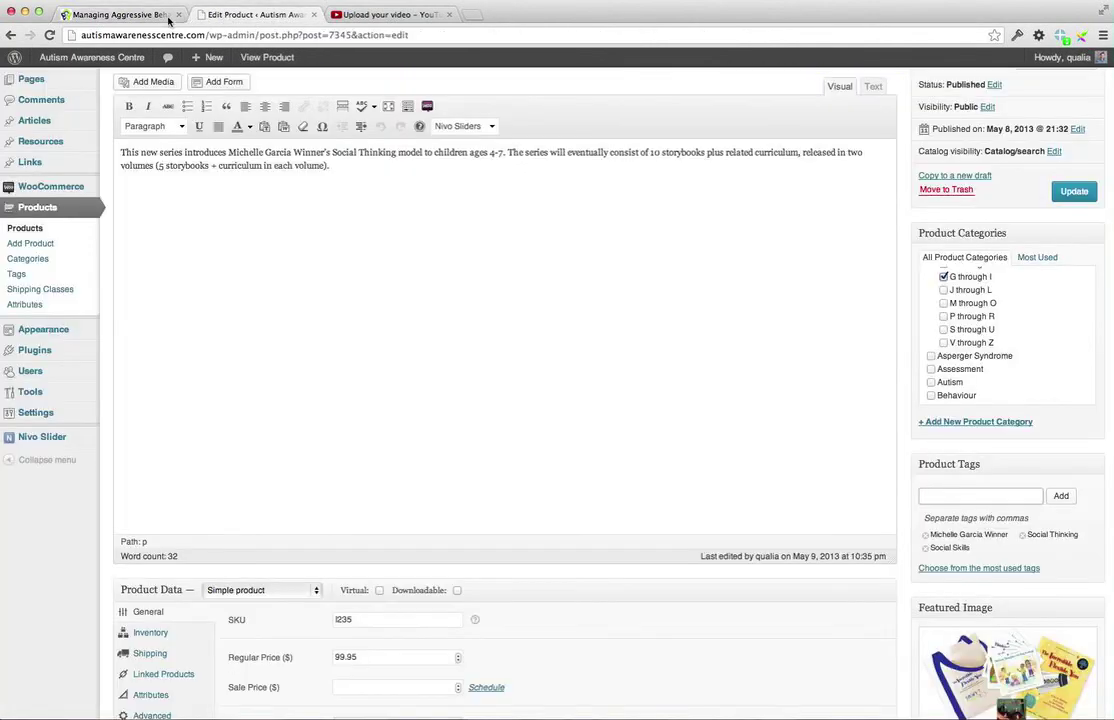
{"action": "left_click", "coordinate": [137, 16]}
{"action": "left_click", "coordinate": [240, 15]}
{"action": "scroll", "coordinate": [941, 541], "scroll_direction": "down", "scroll_amount": 5}
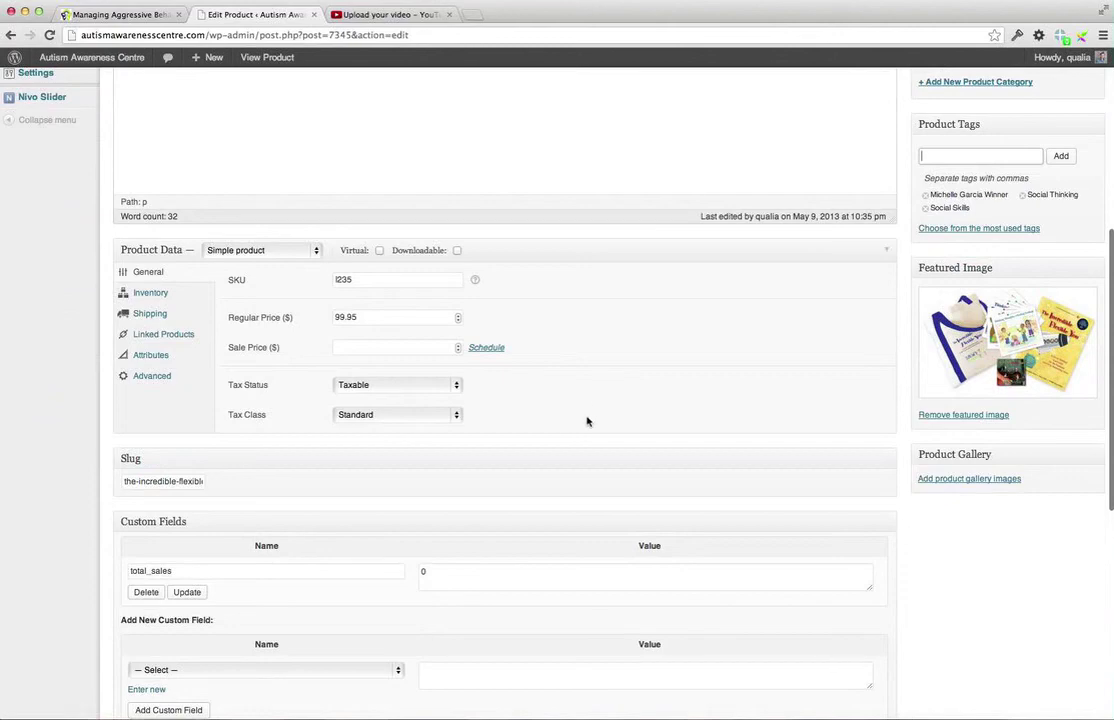
{"action": "scroll", "coordinate": [587, 421], "scroll_direction": "up", "scroll_amount": 5}
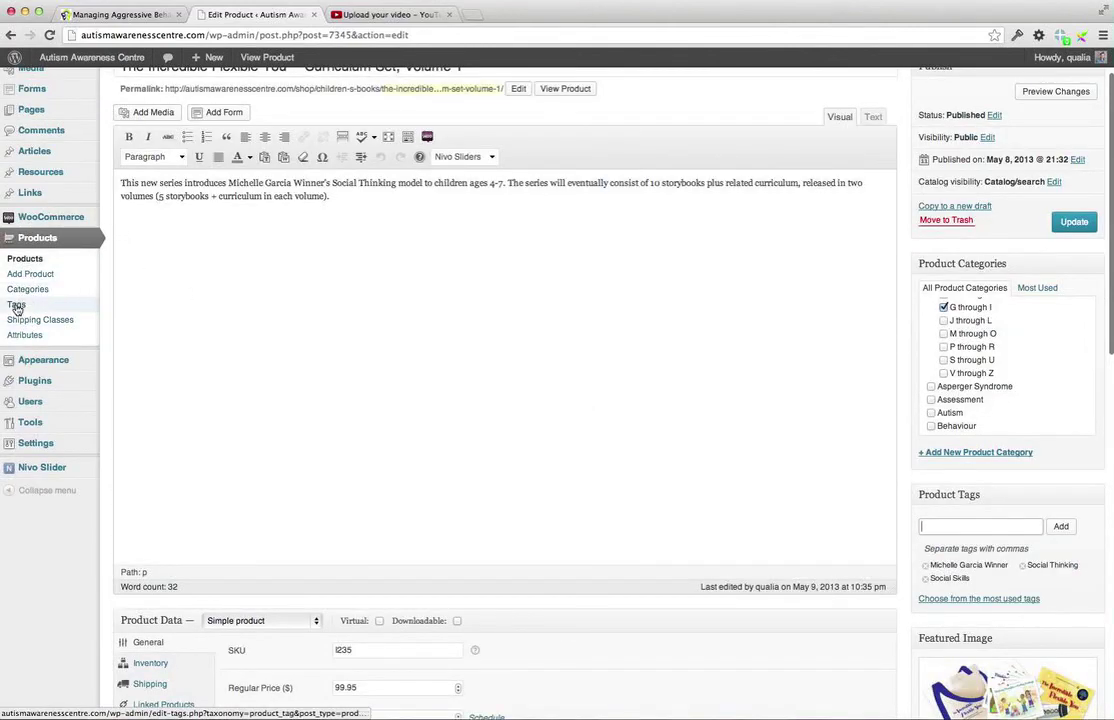
{"action": "left_click", "coordinate": [37, 319]}
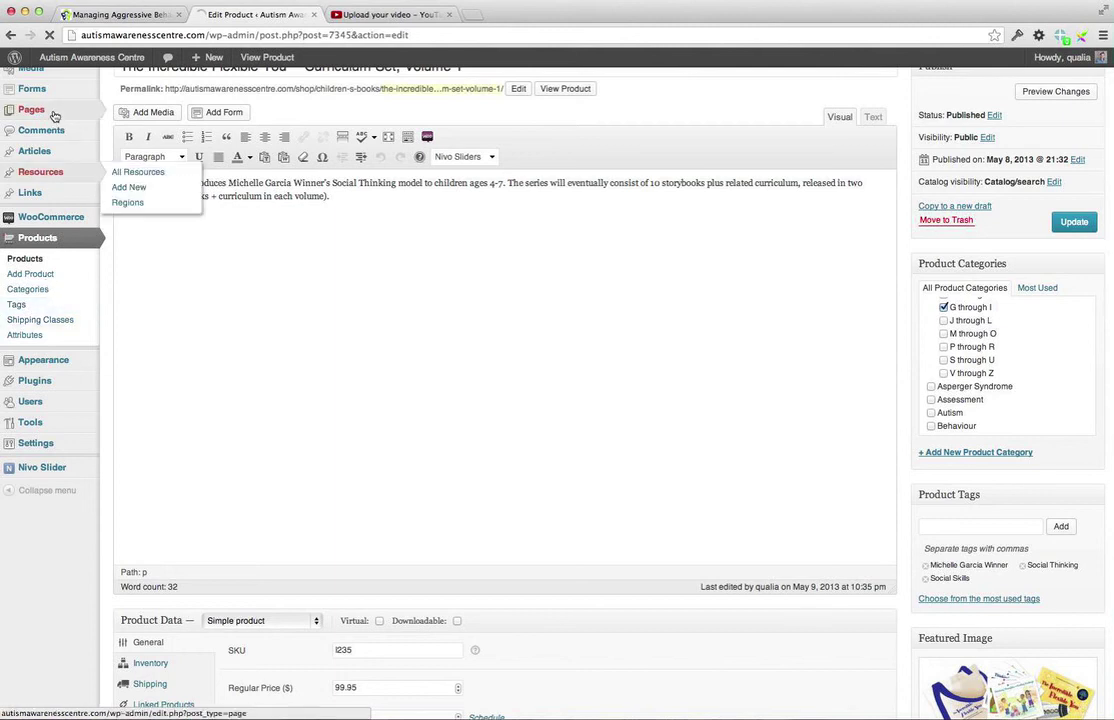